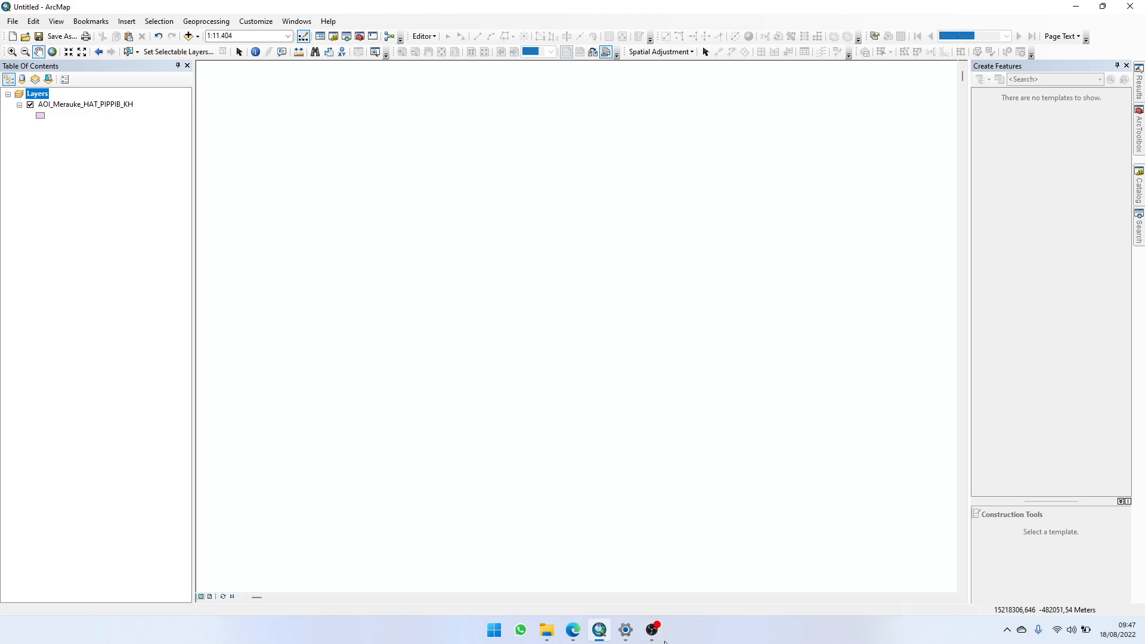
Step: Open the attribute table of the AOI_Merauke_HAT_PIPPIB_KH layer and look over the columns up to HGU_RECLAS
mouse_move(660, 640)
right_click(93, 107)
click(149, 142)
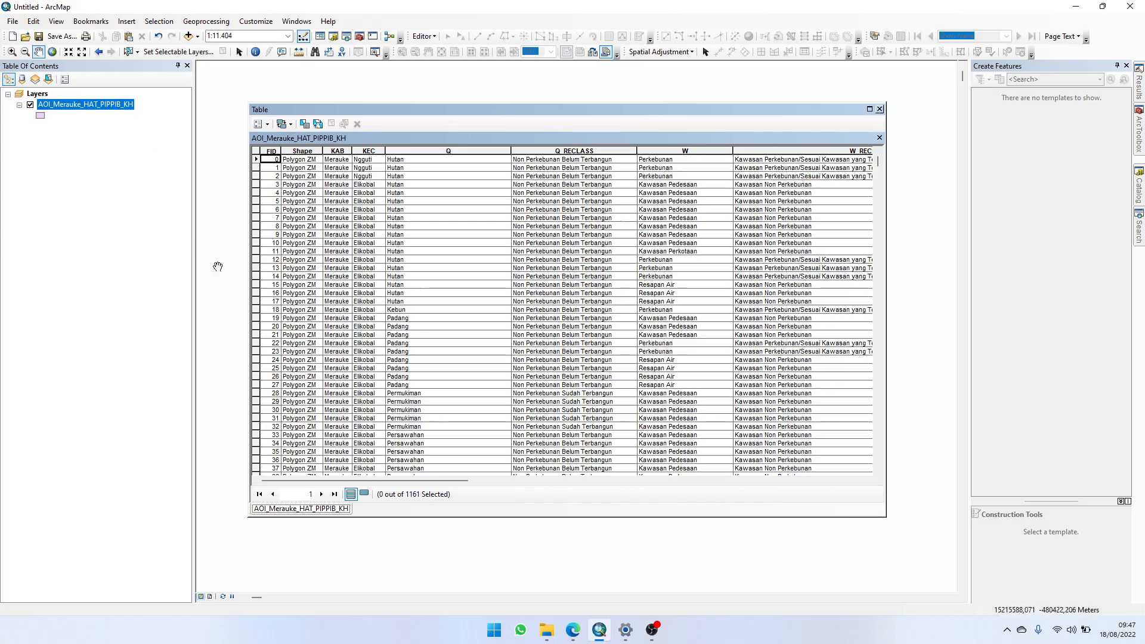
drag(367, 480, 422, 456)
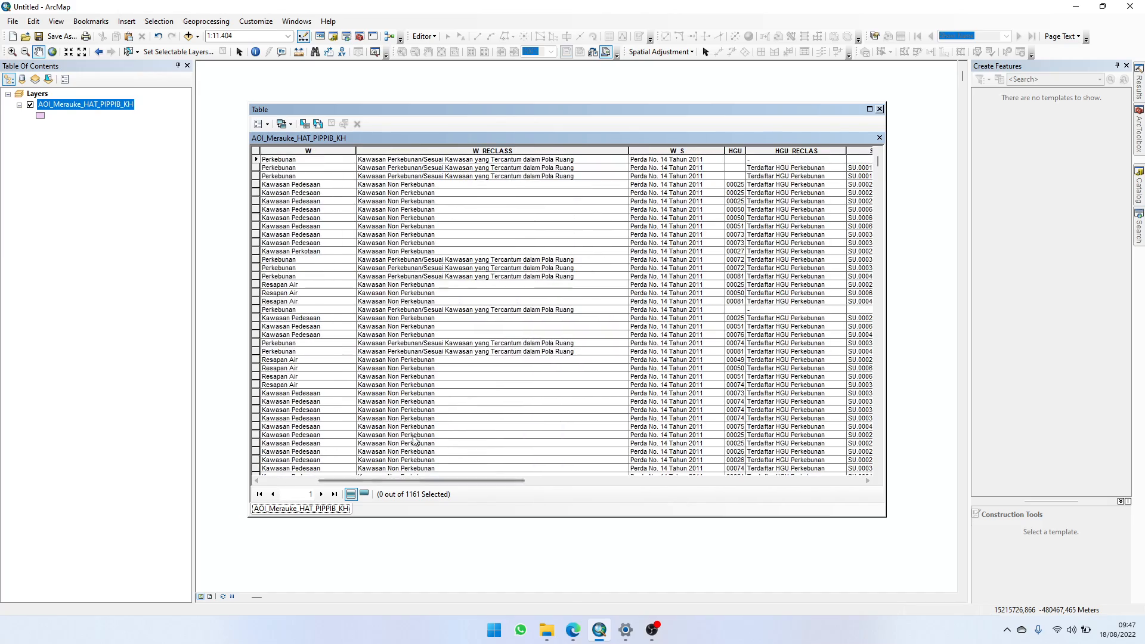
drag(419, 480, 361, 440)
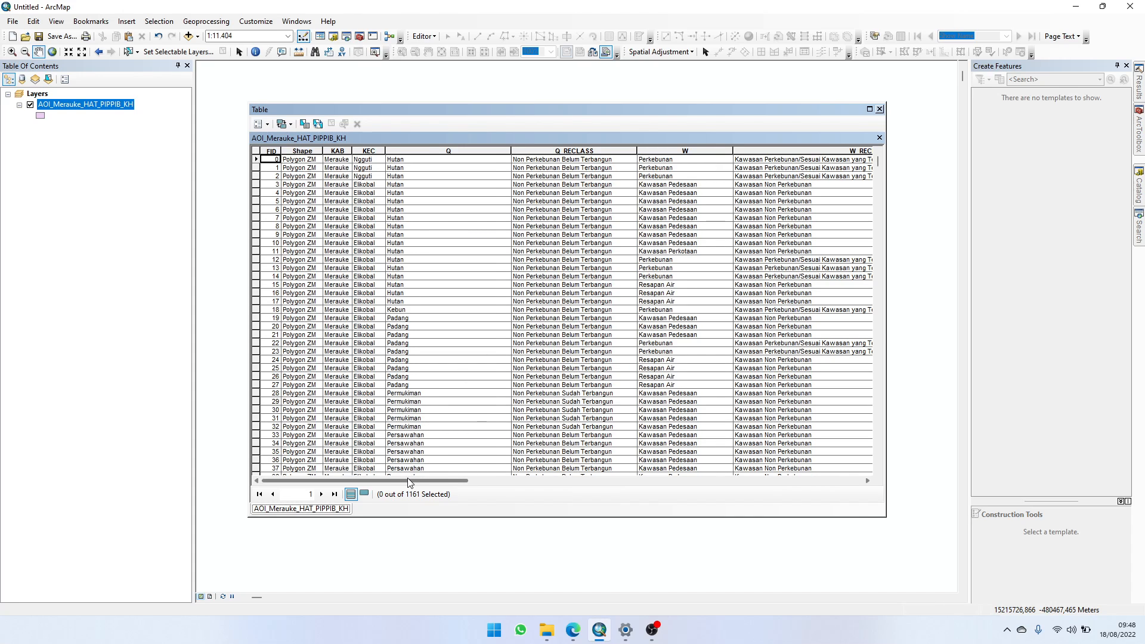
drag(406, 477, 466, 481)
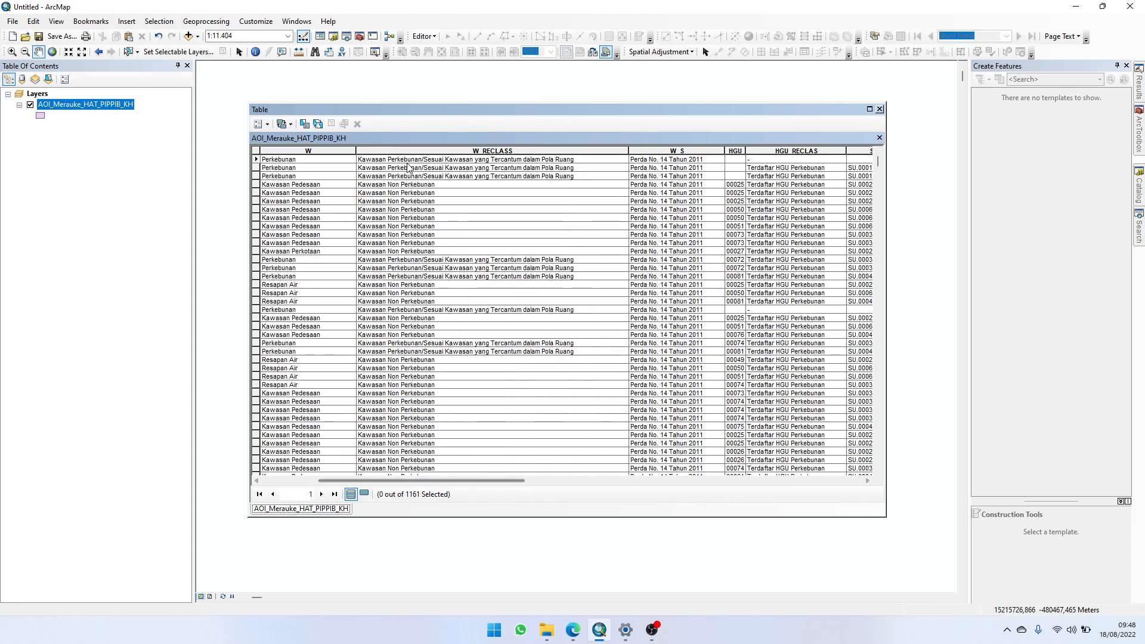
Step: Sort the attribute table by W_RECLASS in ascending order and find where its two classes meet
double_click(463, 149)
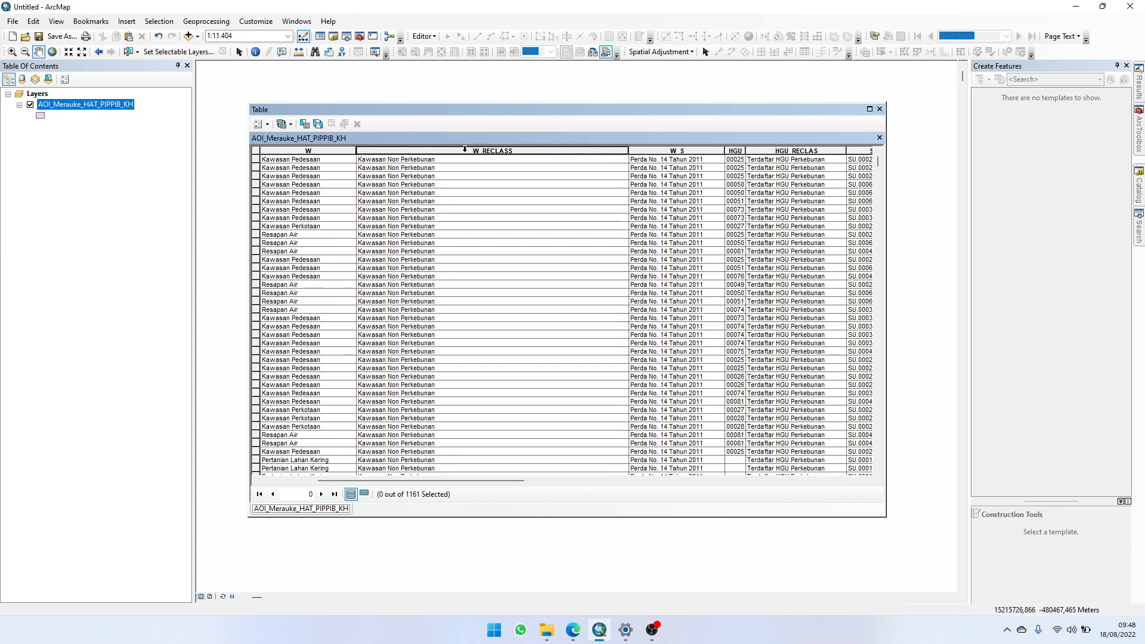
scroll(467, 263, down, 15)
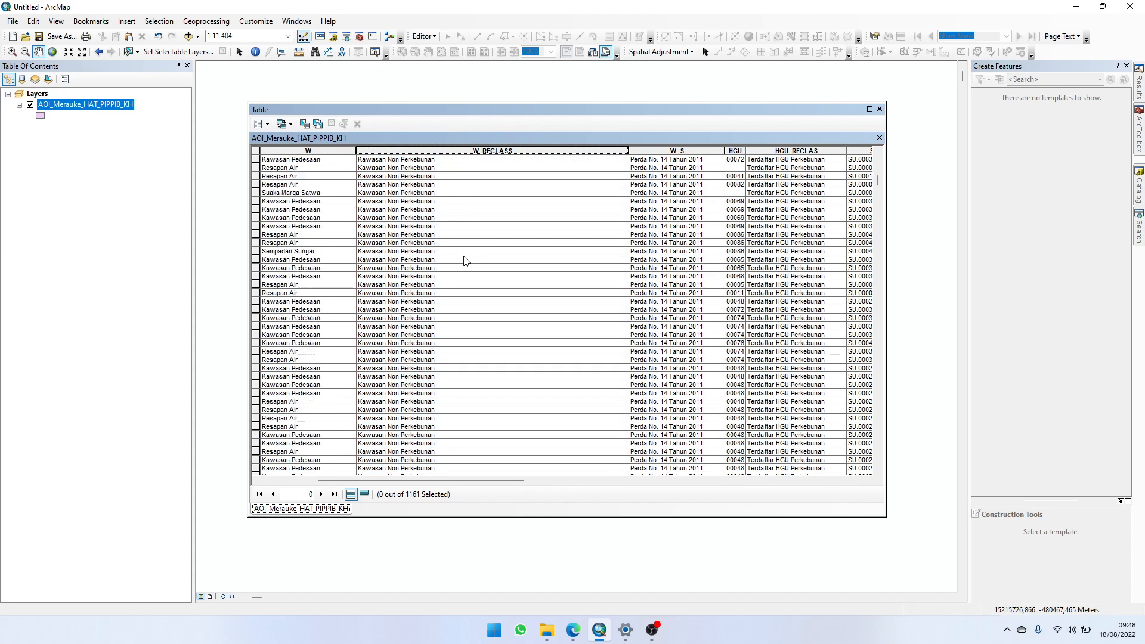
scroll(465, 261, down, 8)
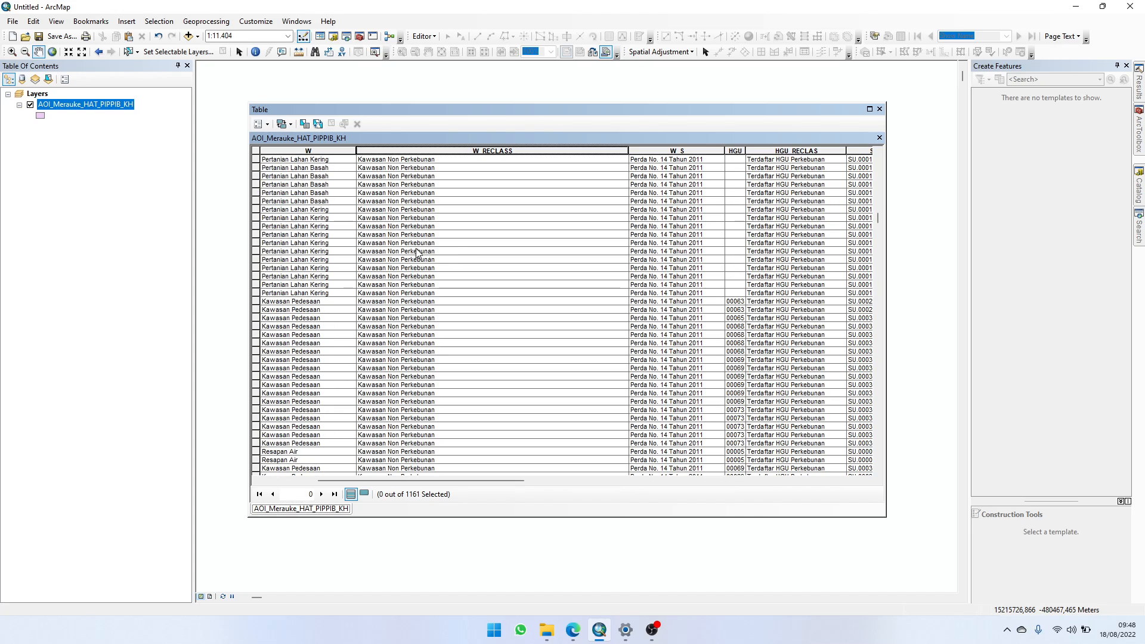
scroll(411, 230, down, 20)
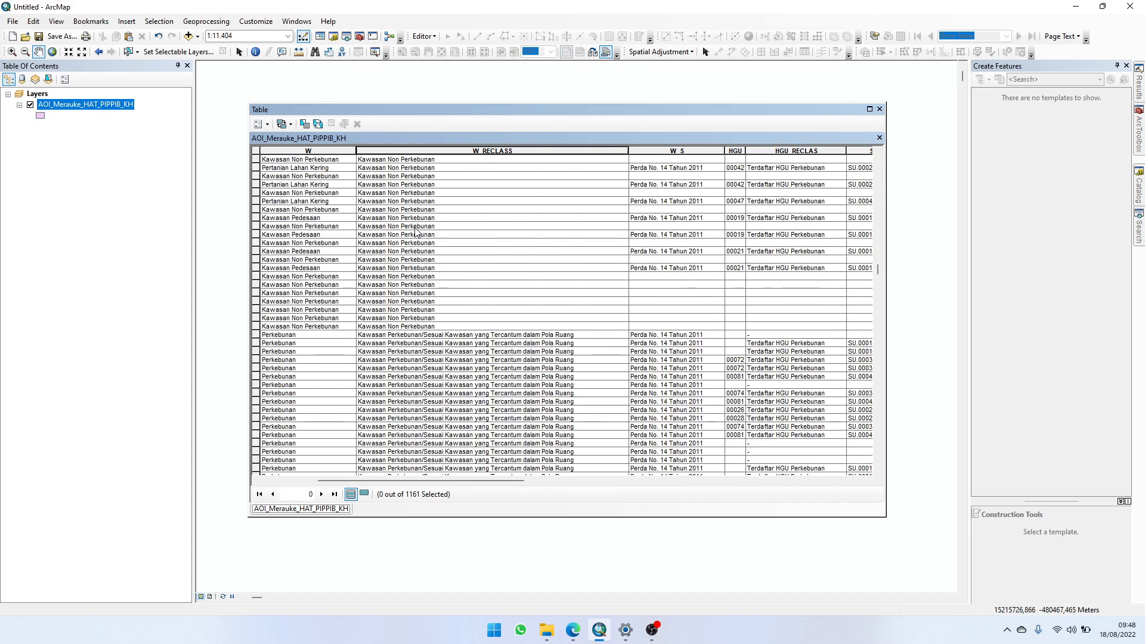
scroll(416, 236, up, 6)
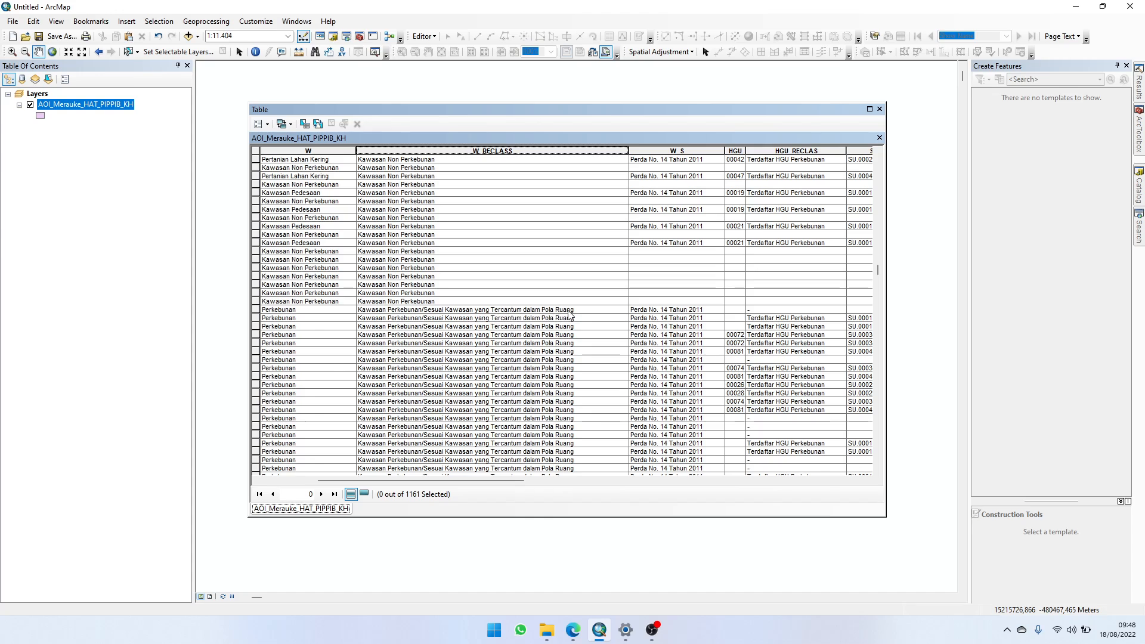
Step: Compare the "Kawasan Non Perkebunan" rows with the "Kawasan Perkebunan/Sesuai Kawasan yang Tercantum dalam Pola Ruang" rows in W_RECLASS
click(446, 335)
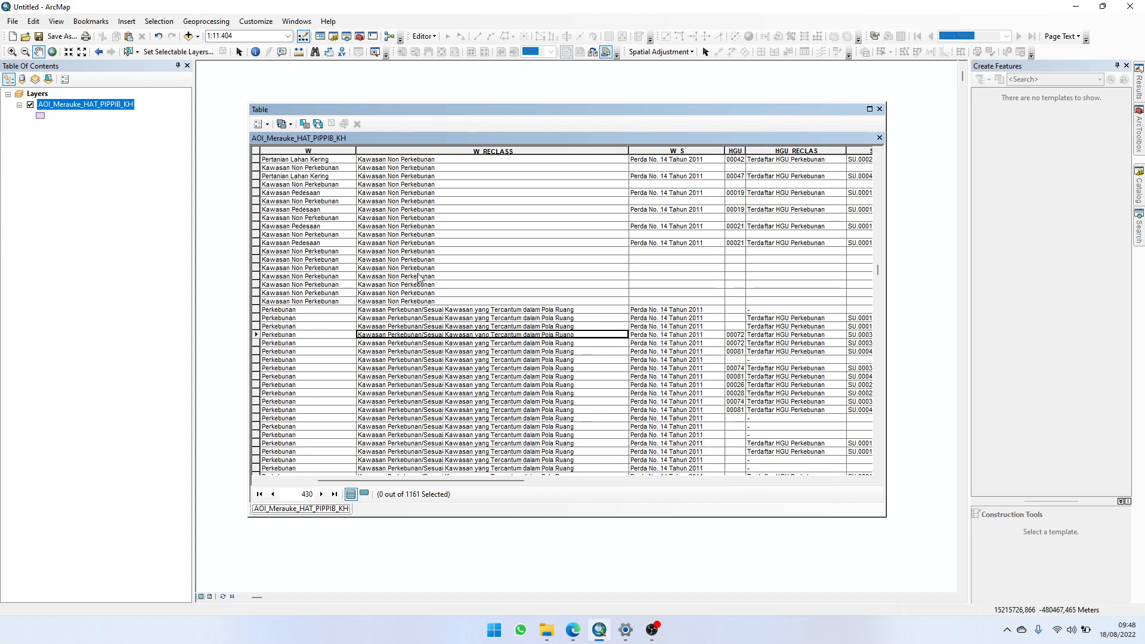
click(417, 262)
click(428, 327)
click(439, 259)
click(465, 334)
click(465, 285)
click(465, 318)
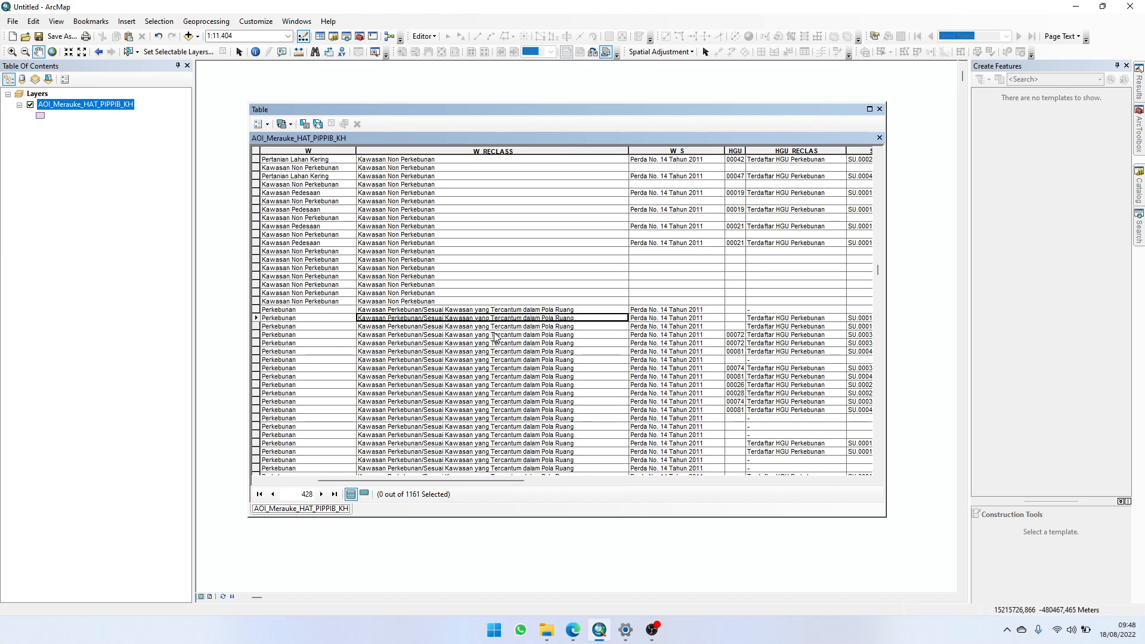
scroll(495, 379, down, 8)
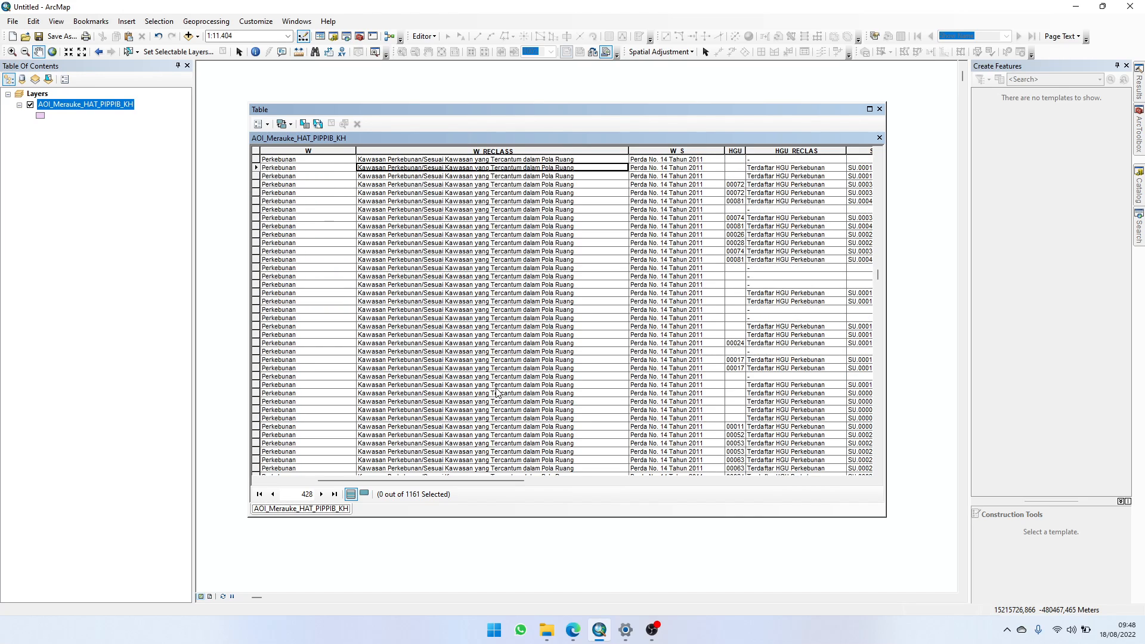
scroll(462, 384, up, 10)
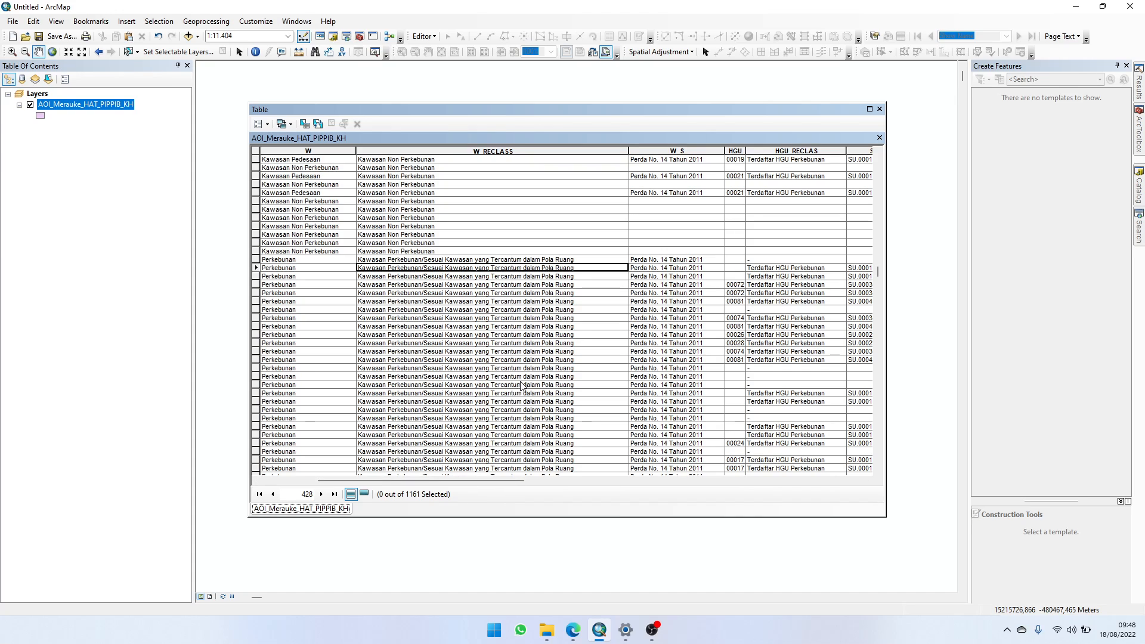
Step: Sort the attribute table by the V_RECLASS column in ascending order
drag(490, 478, 505, 482)
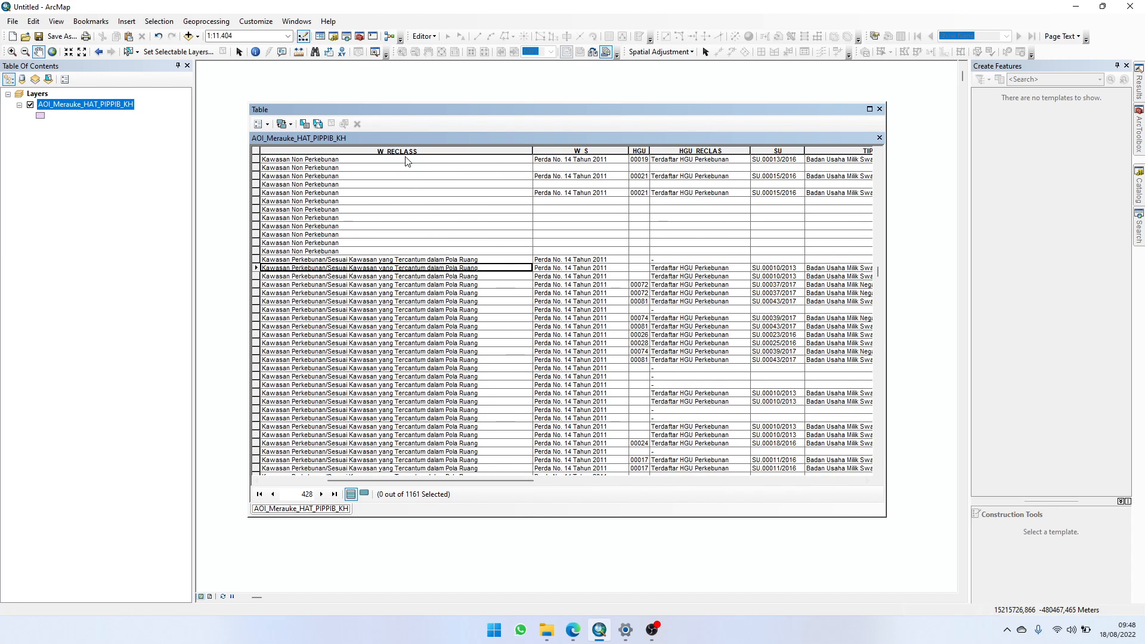
drag(489, 480, 599, 473)
double_click(590, 151)
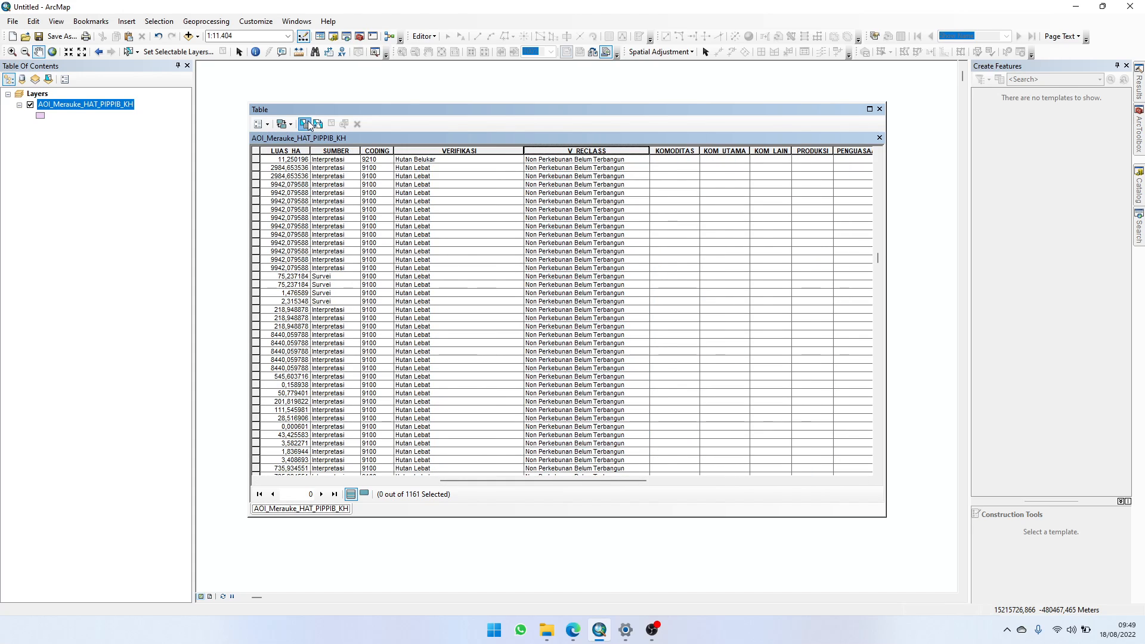
Step: List the unique values of V_RECLASS in Select by Attributes, go through each class, and close the query without applying it
click(304, 123)
scroll(74, 110, down, 3)
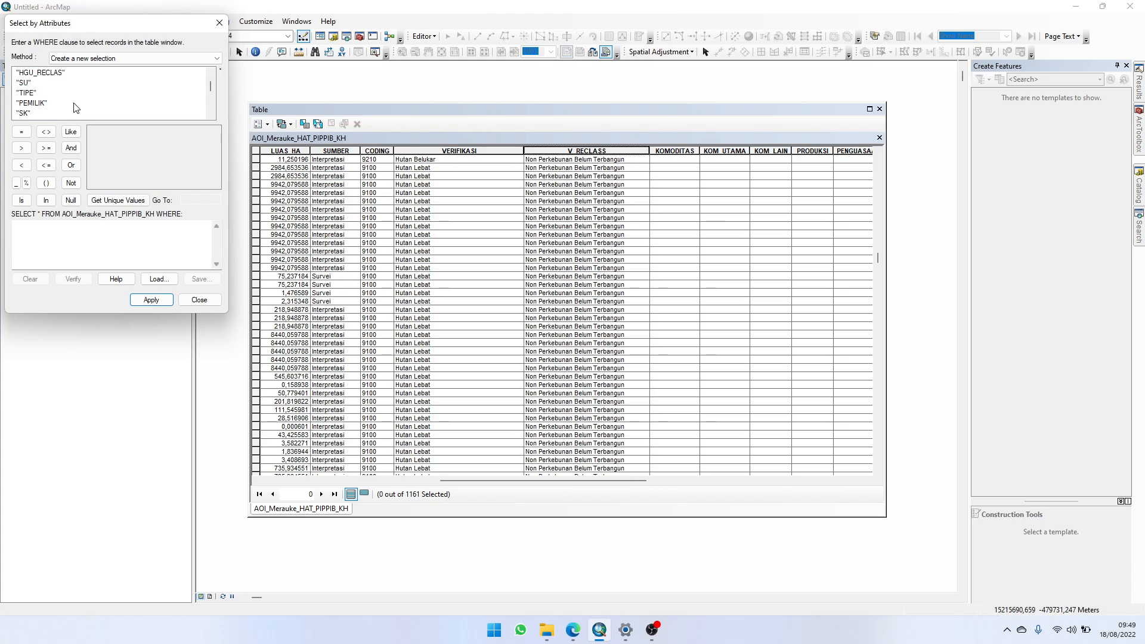
scroll(71, 108, down, 1)
scroll(62, 106, down, 2)
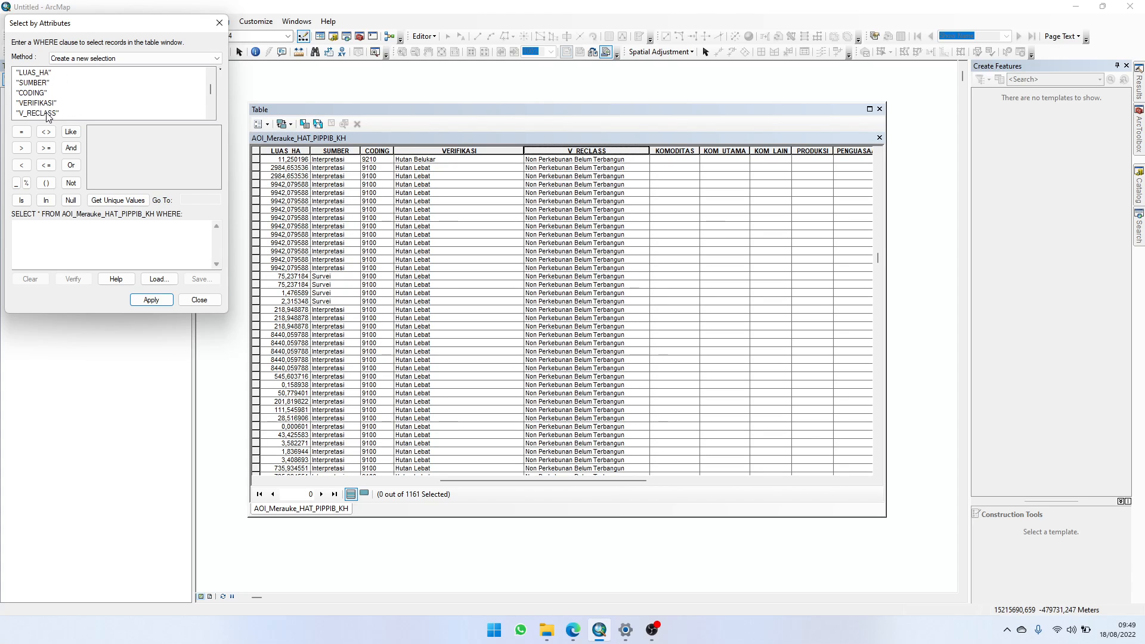
click(49, 113)
click(118, 201)
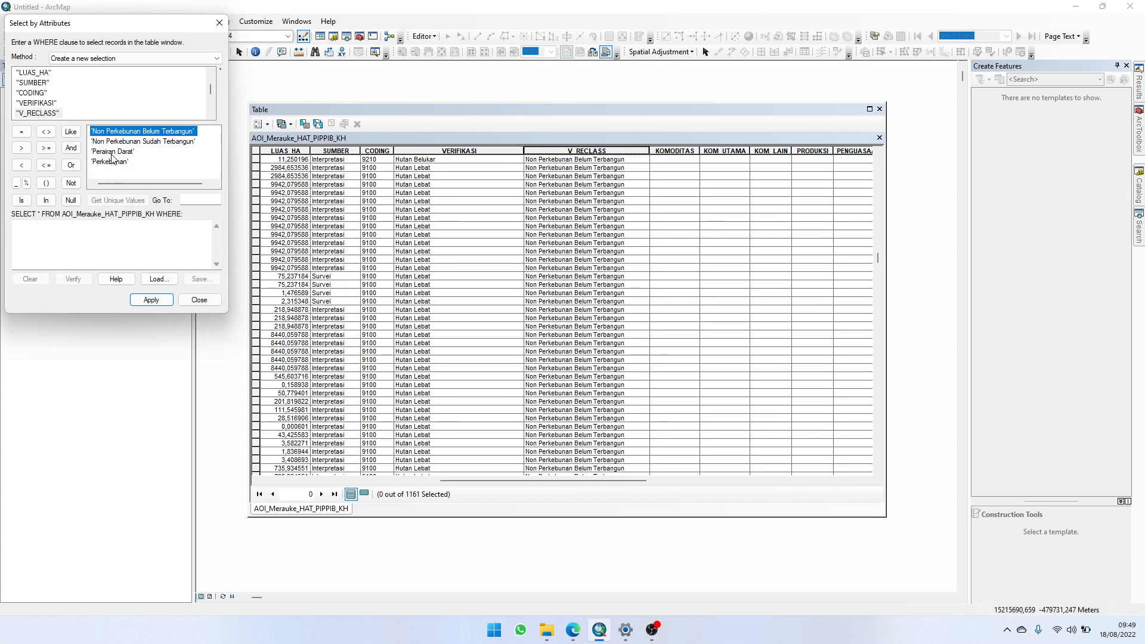
click(154, 149)
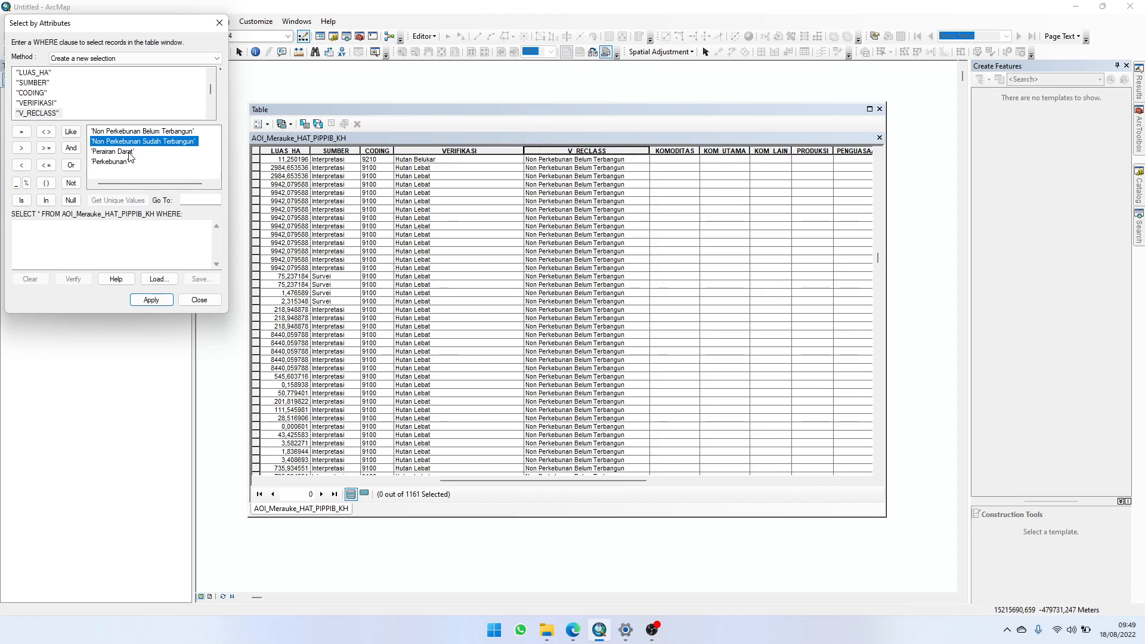
click(125, 153)
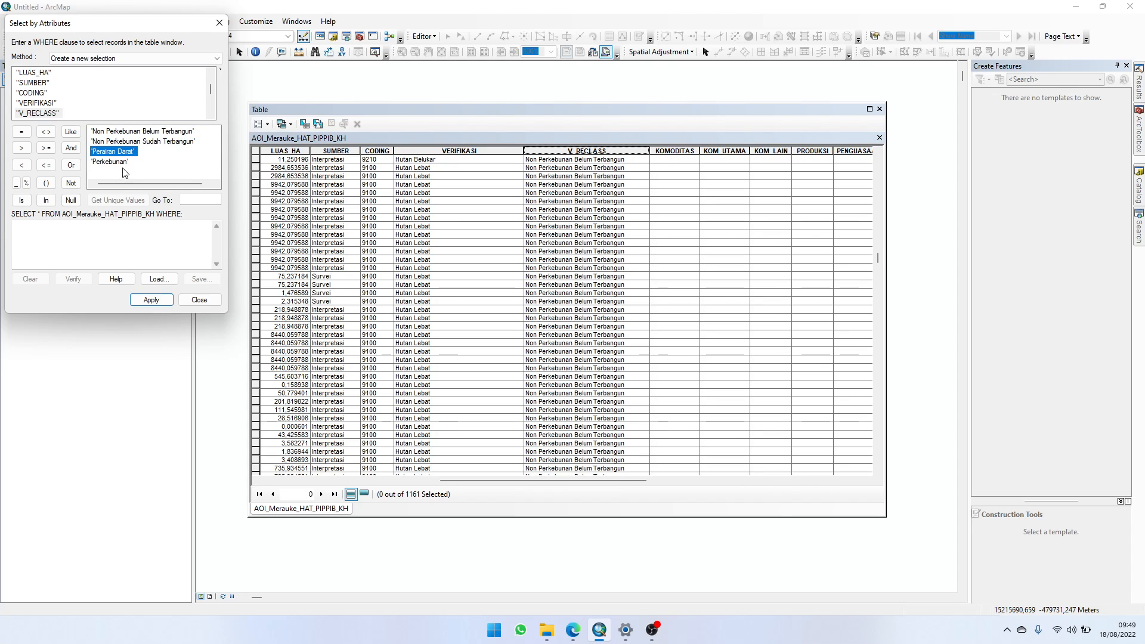
click(121, 163)
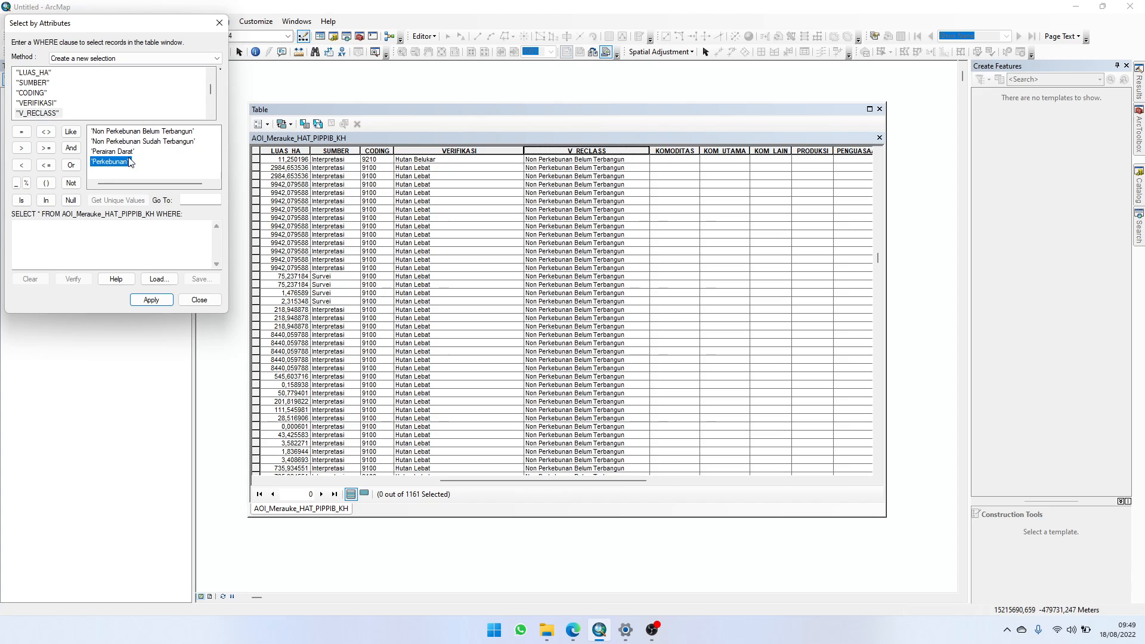
click(202, 306)
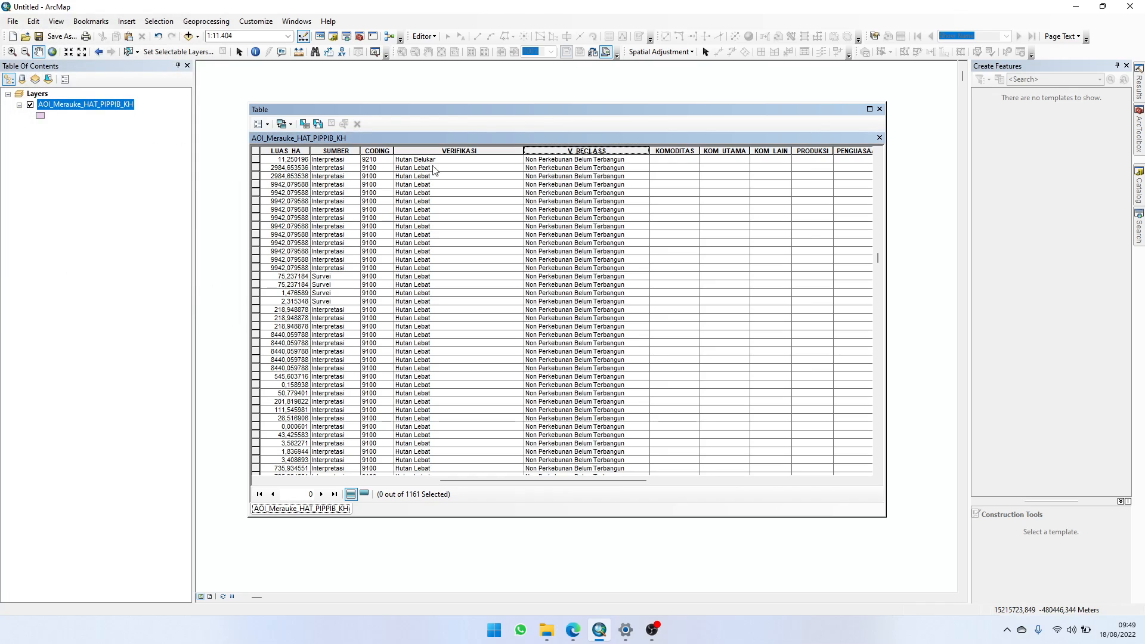
Step: Sort the attribute table by the HAT_RECLAS column in ascending order
scroll(595, 260, down, 9)
scroll(595, 259, down, 13)
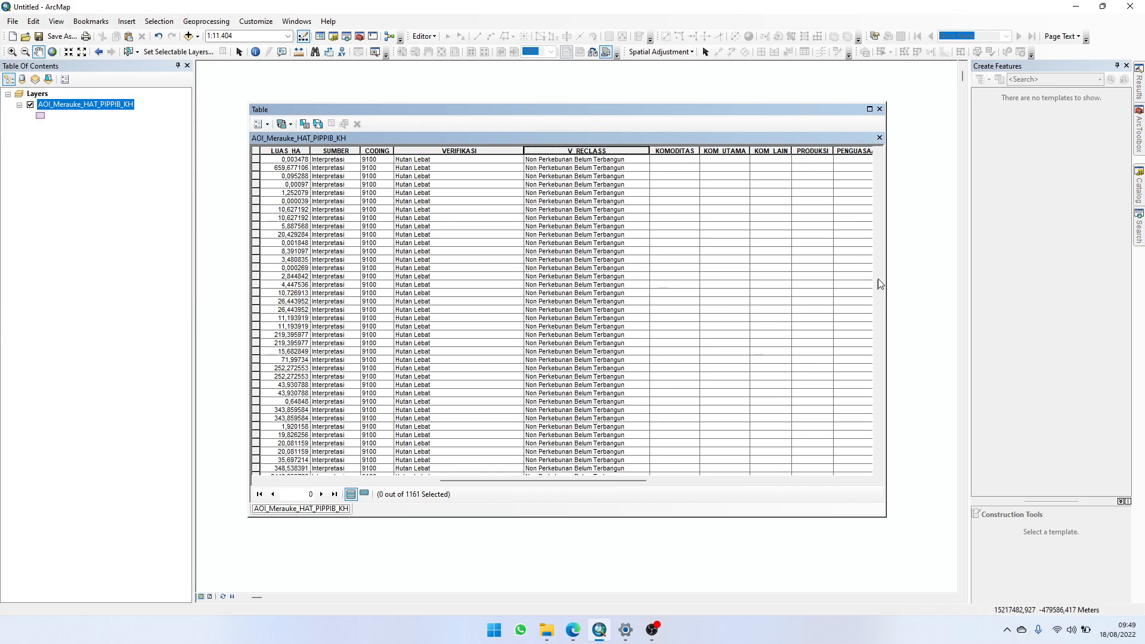
drag(878, 278, 866, 156)
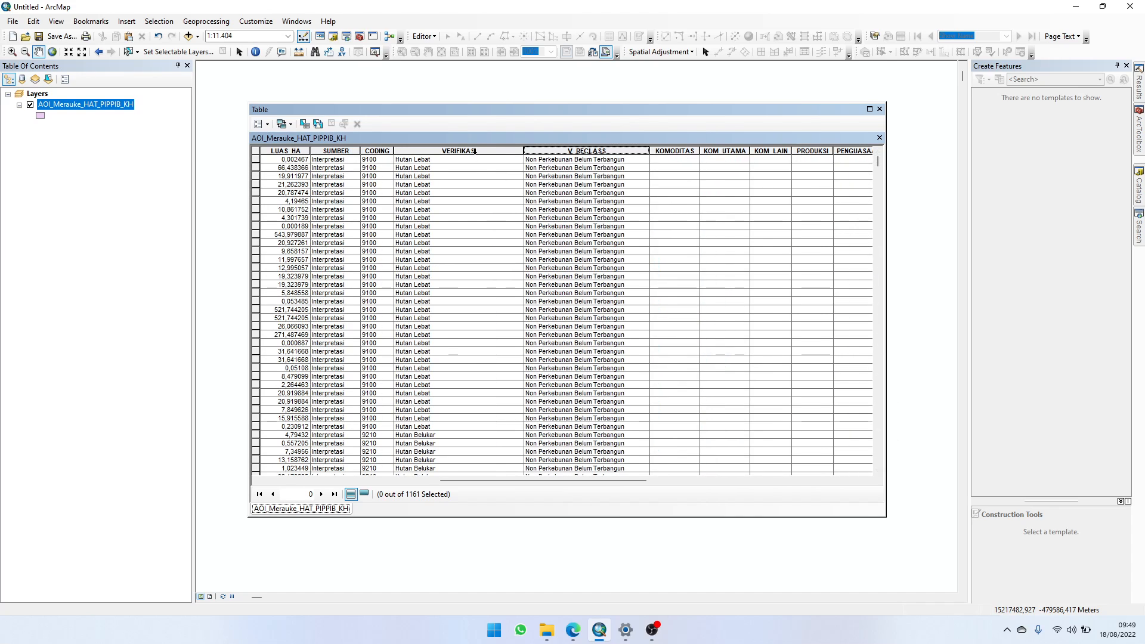
drag(575, 478, 742, 474)
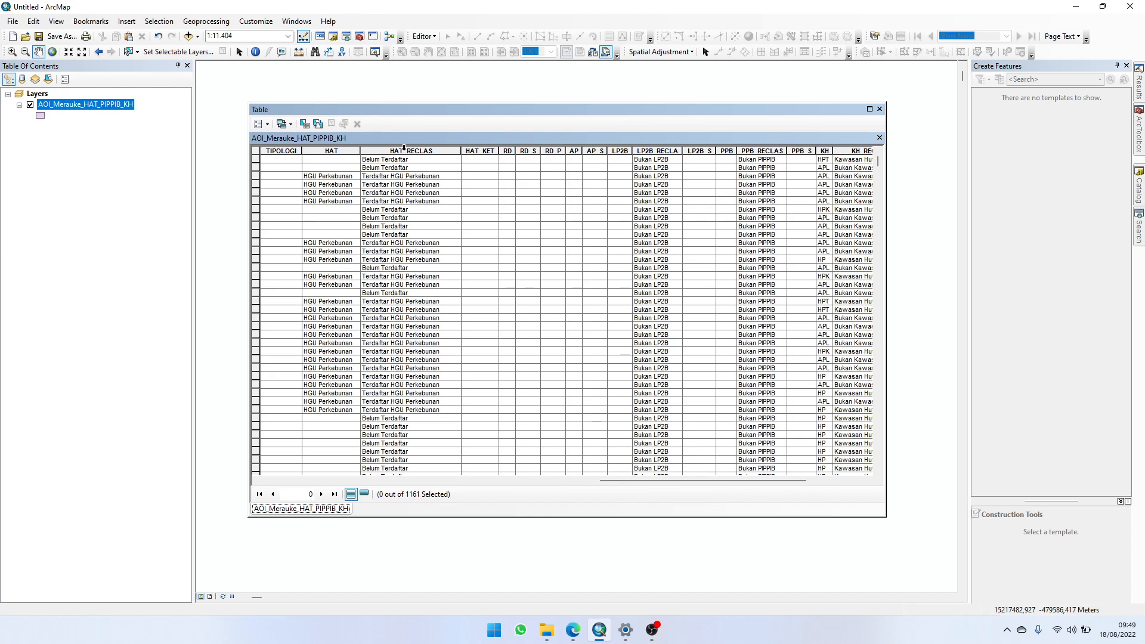
double_click(403, 150)
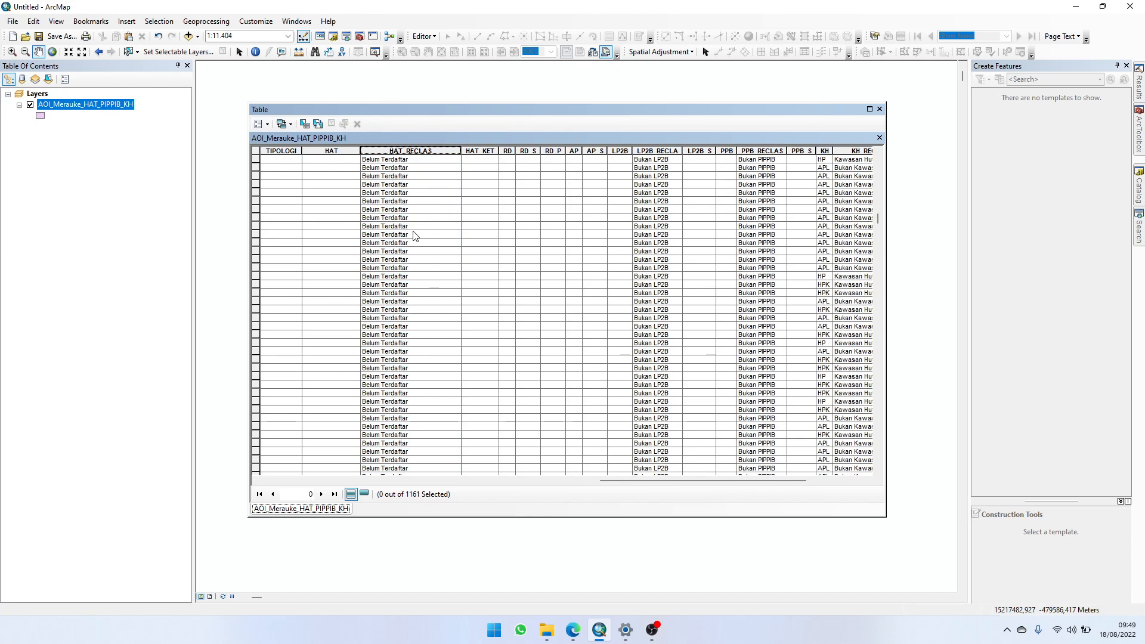
Step: List the unique values of HAT_RECLAS in Select by Attributes and go through each class
click(304, 123)
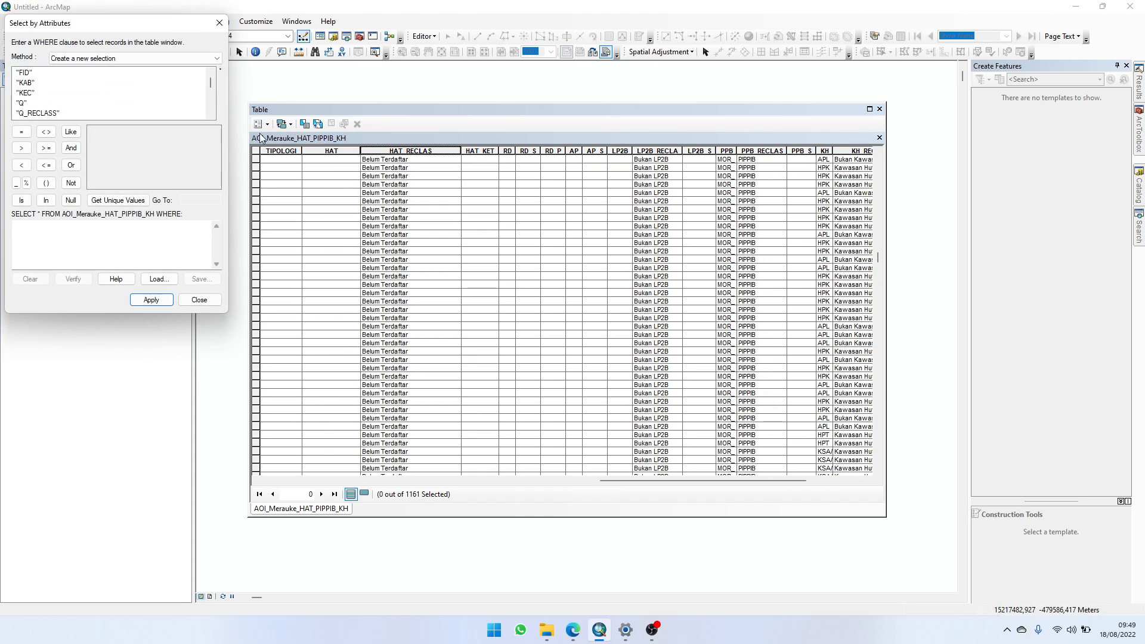
scroll(94, 105, down, 5)
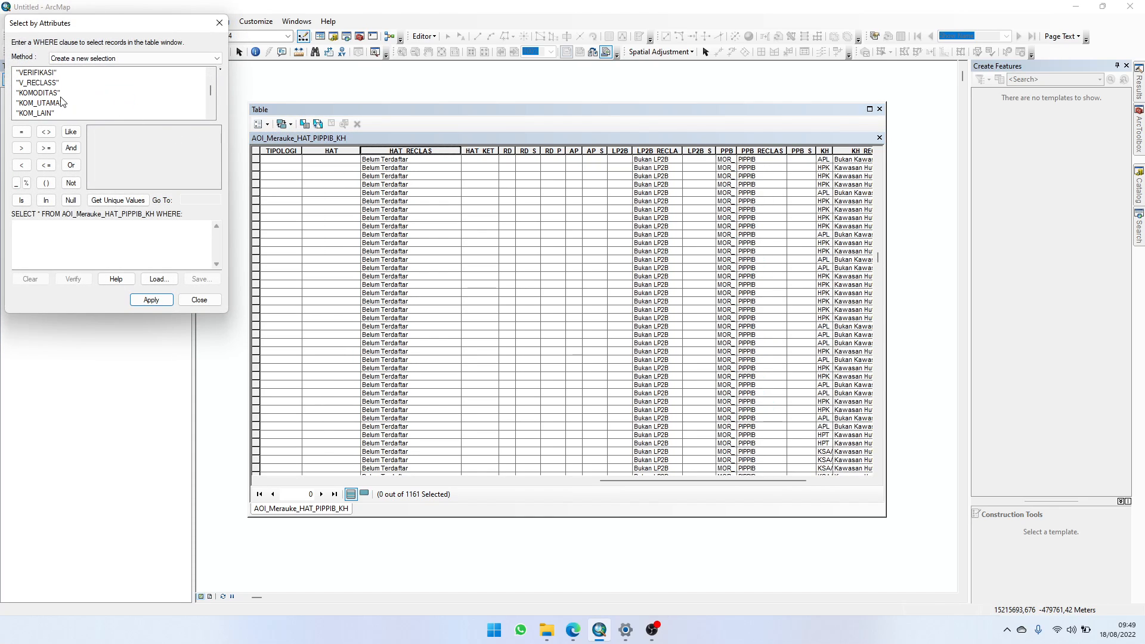
scroll(56, 100, down, 1)
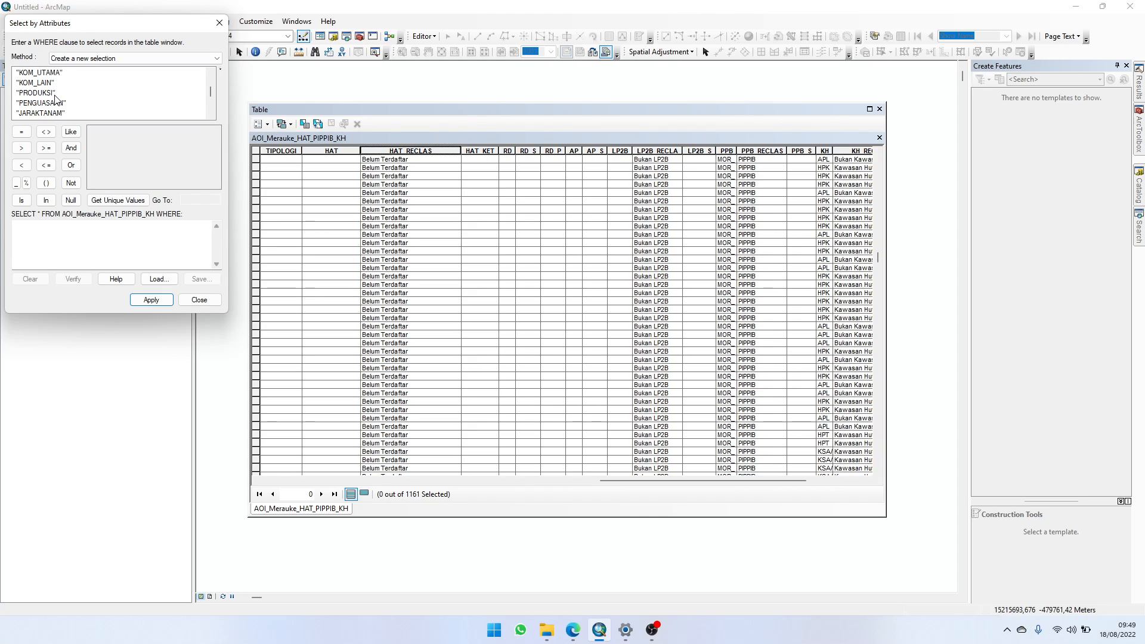
scroll(55, 99, down, 3)
scroll(45, 109, down, 1)
click(43, 112)
scroll(45, 111, down, 1)
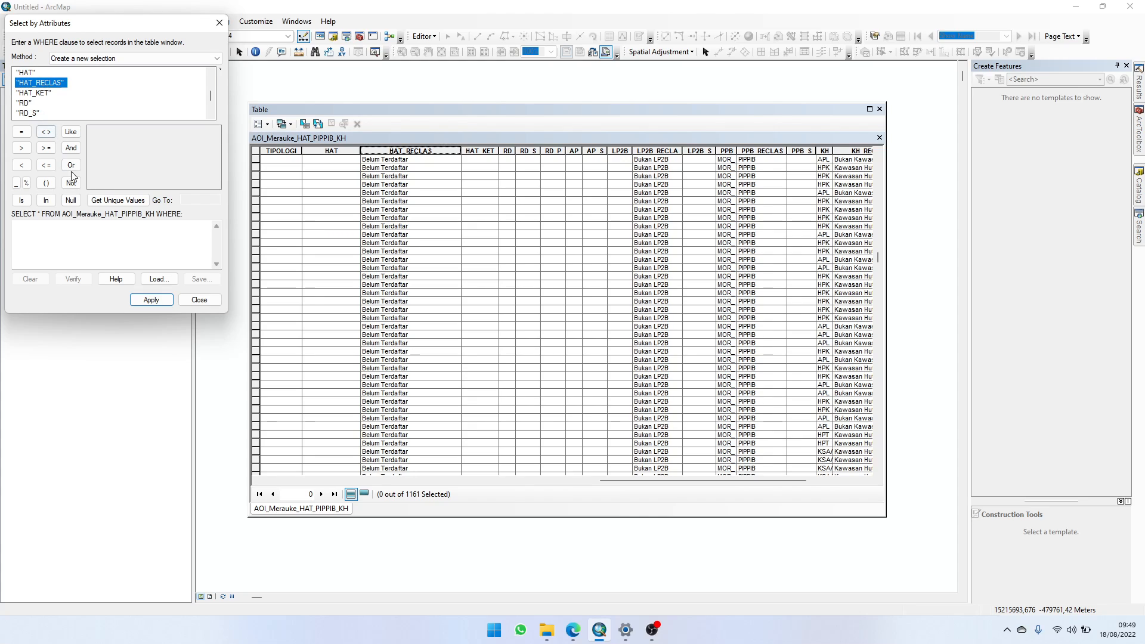
click(117, 200)
click(140, 152)
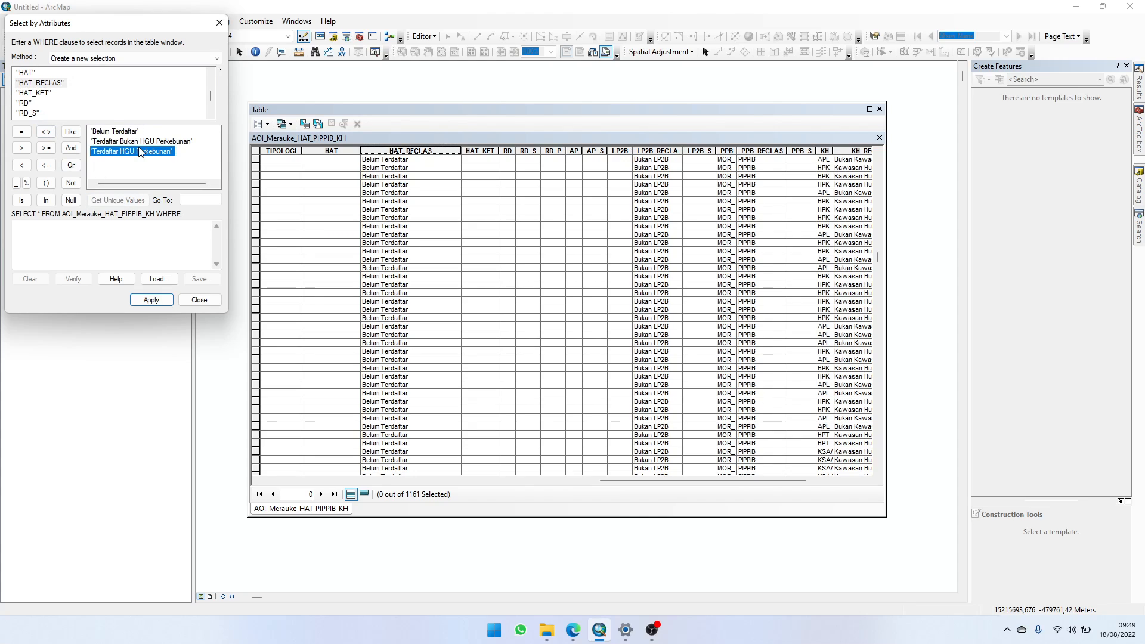
click(162, 141)
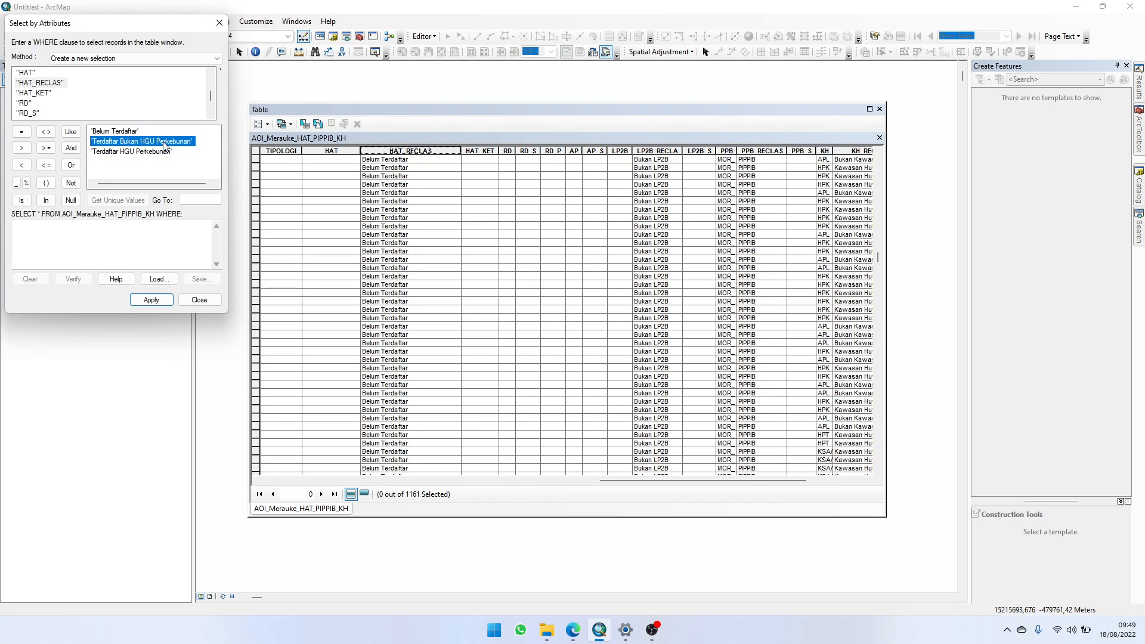
click(130, 131)
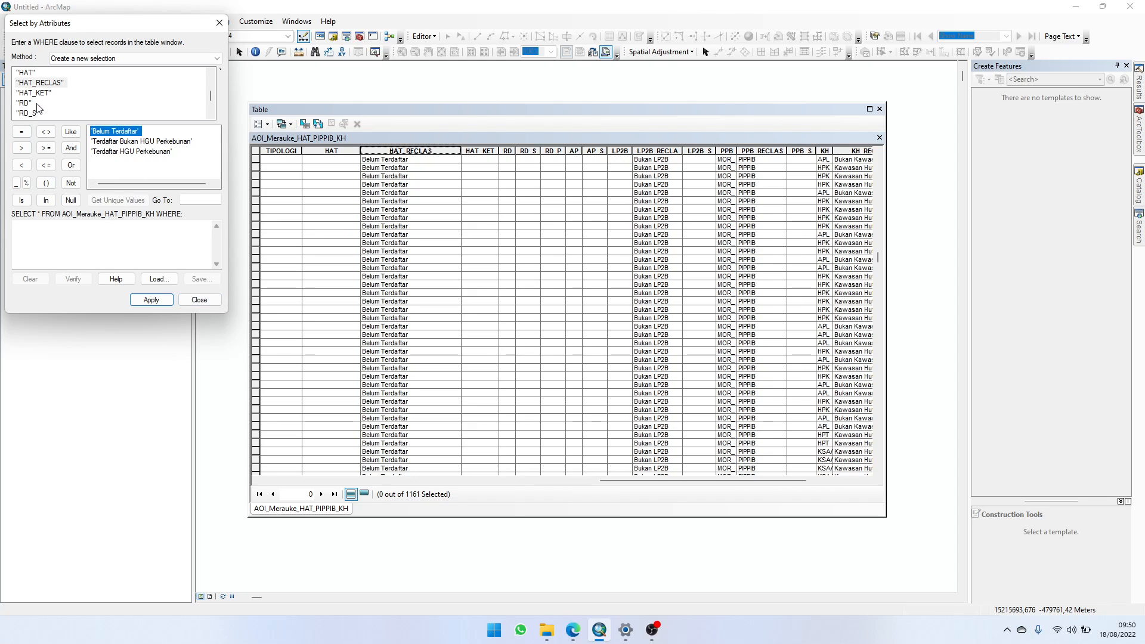
Step: List the unique values of the LP2B_RECLA field in Select by Attributes
scroll(37, 108, down, 1)
scroll(37, 105, down, 1)
click(40, 104)
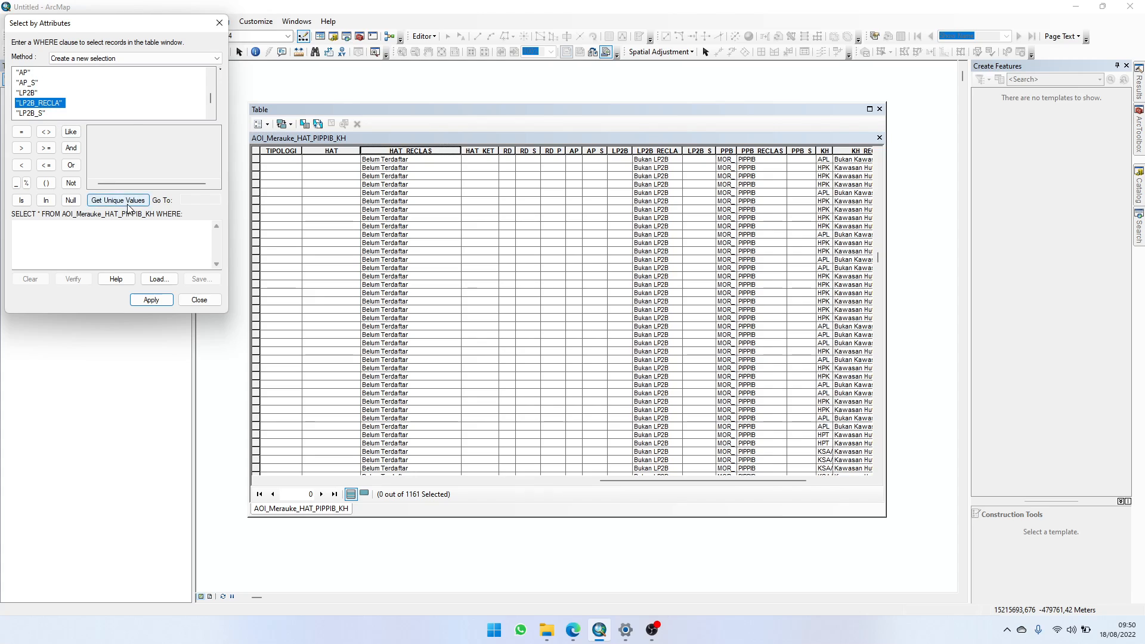
click(118, 200)
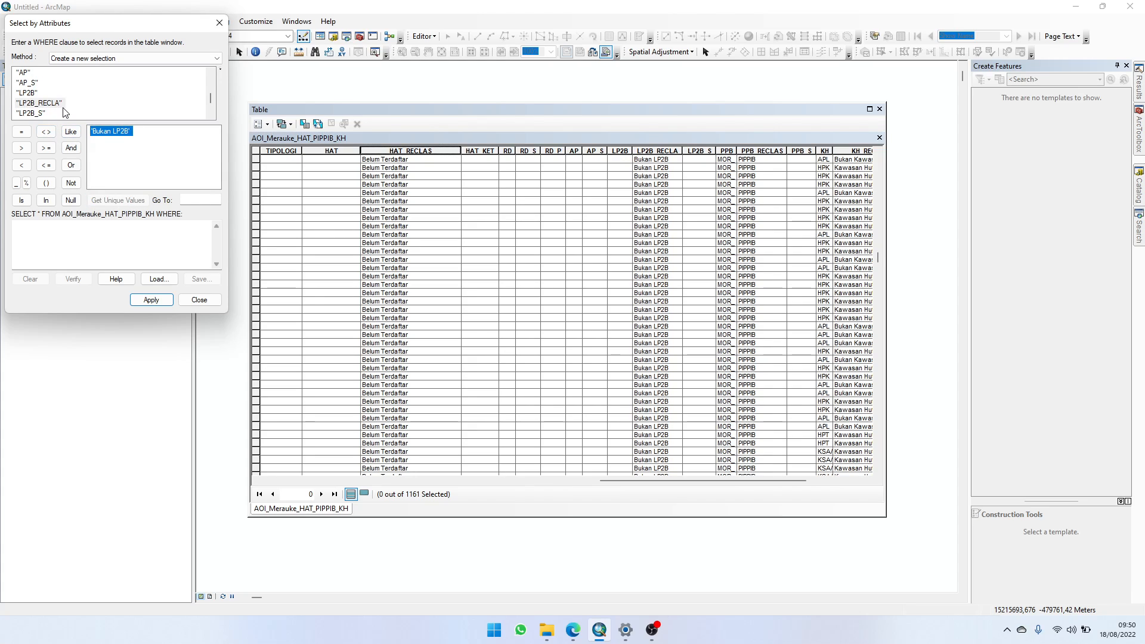
Step: Pick out the LP2B and LP2B_RECLA fields in Select by Attributes and look through the LP2B_RECLA records in the table
click(27, 93)
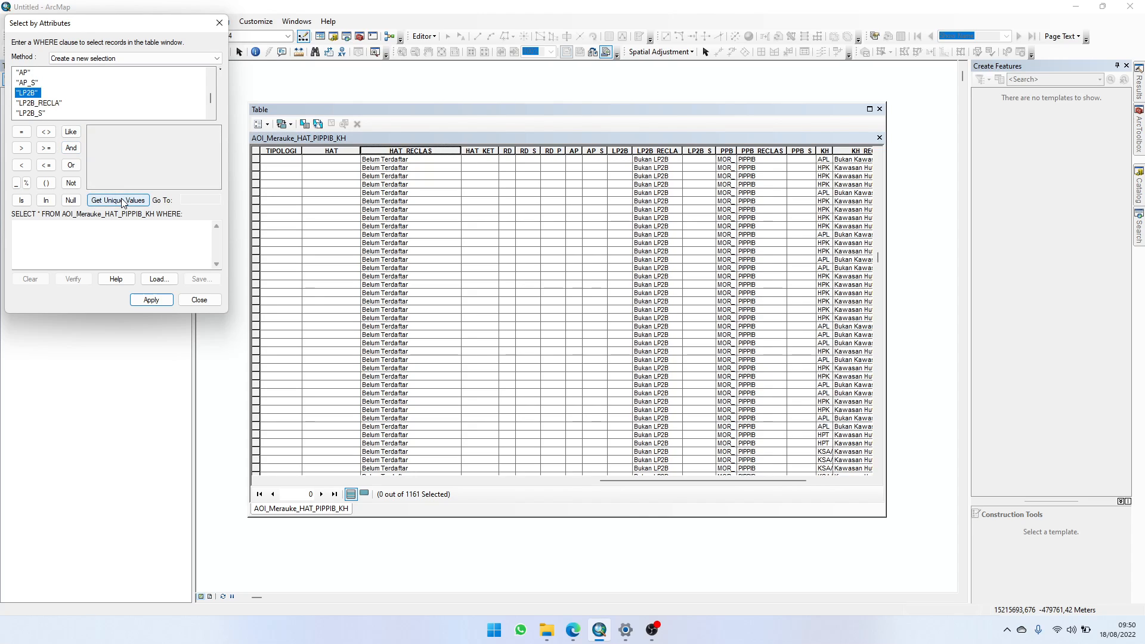
click(54, 103)
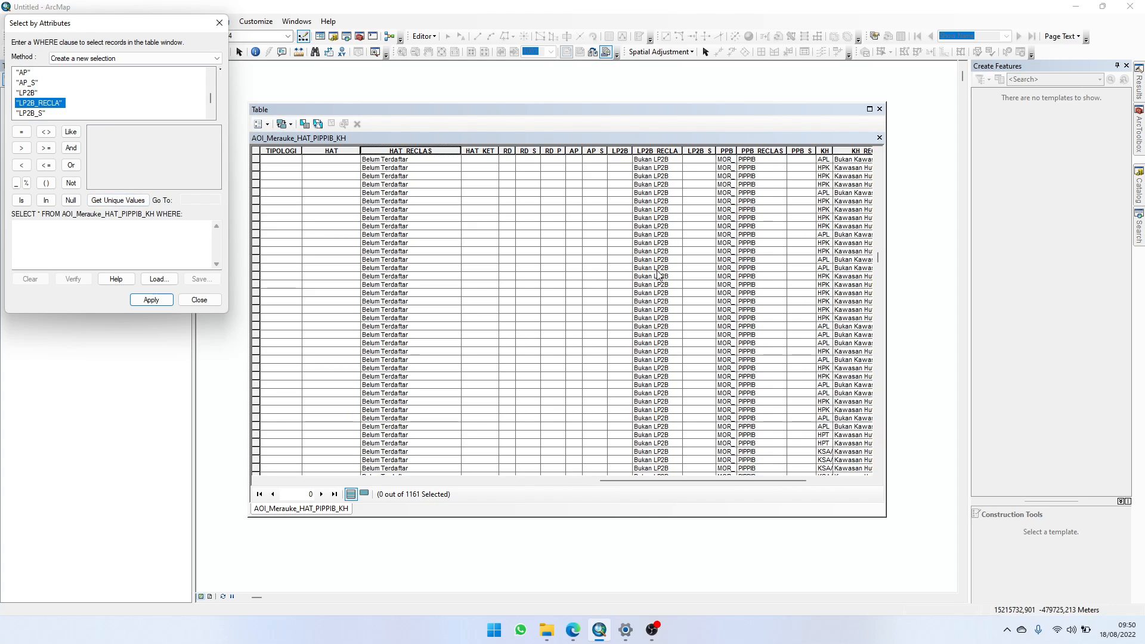
scroll(659, 275, down, 10)
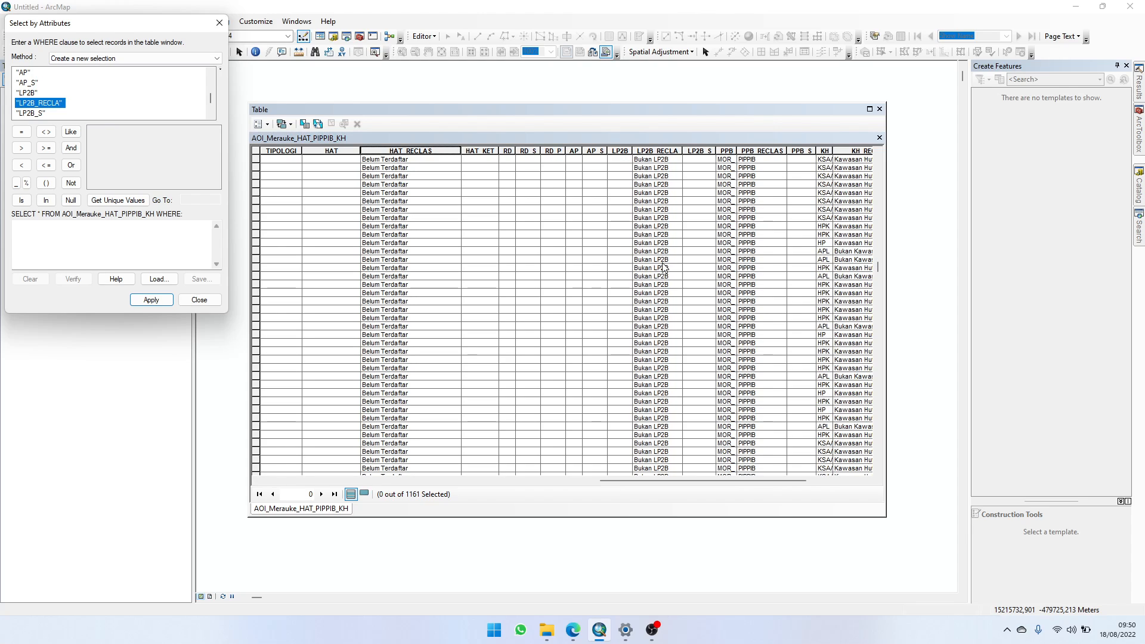
scroll(641, 250, down, 5)
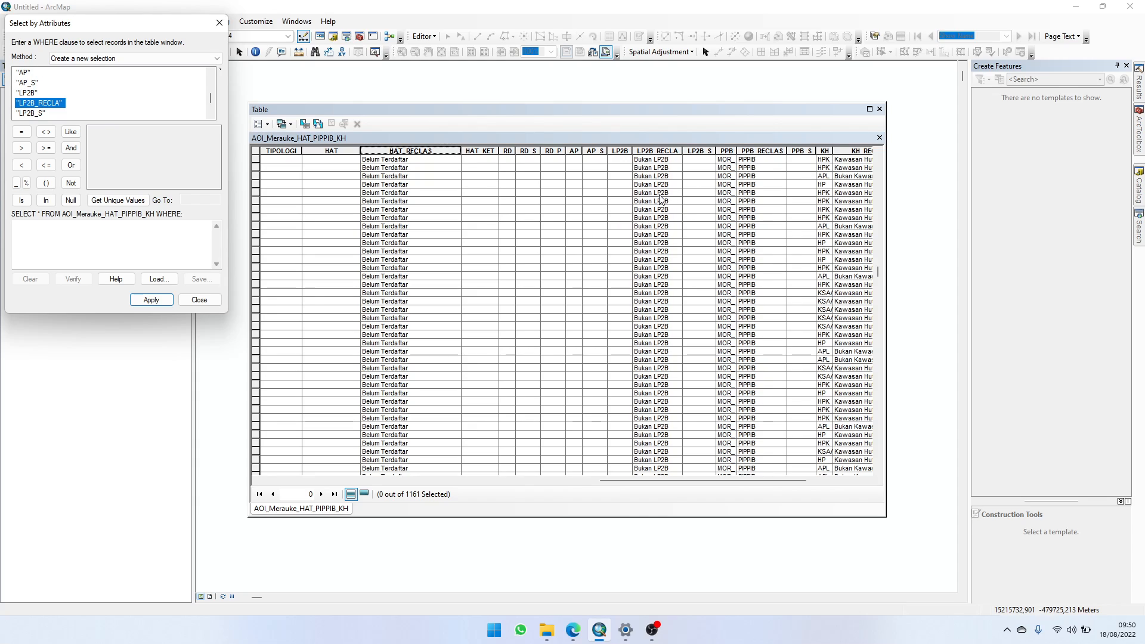
scroll(32, 101, down, 1)
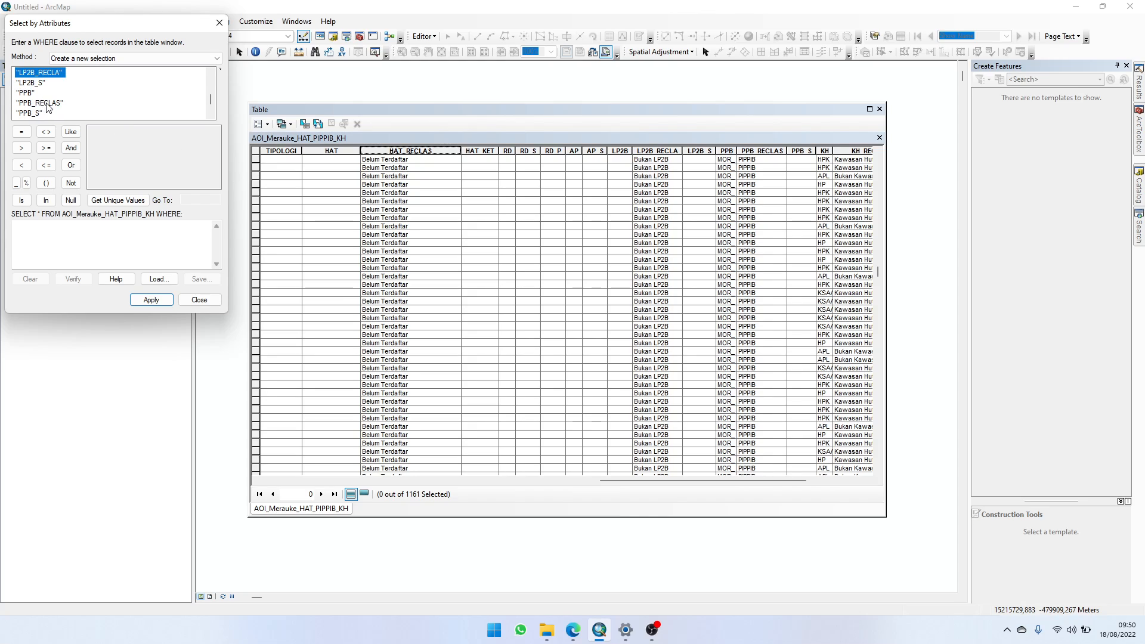
Step: List the unique values of the PPB_RECLAS field in Select by Attributes and go through both classes
click(32, 94)
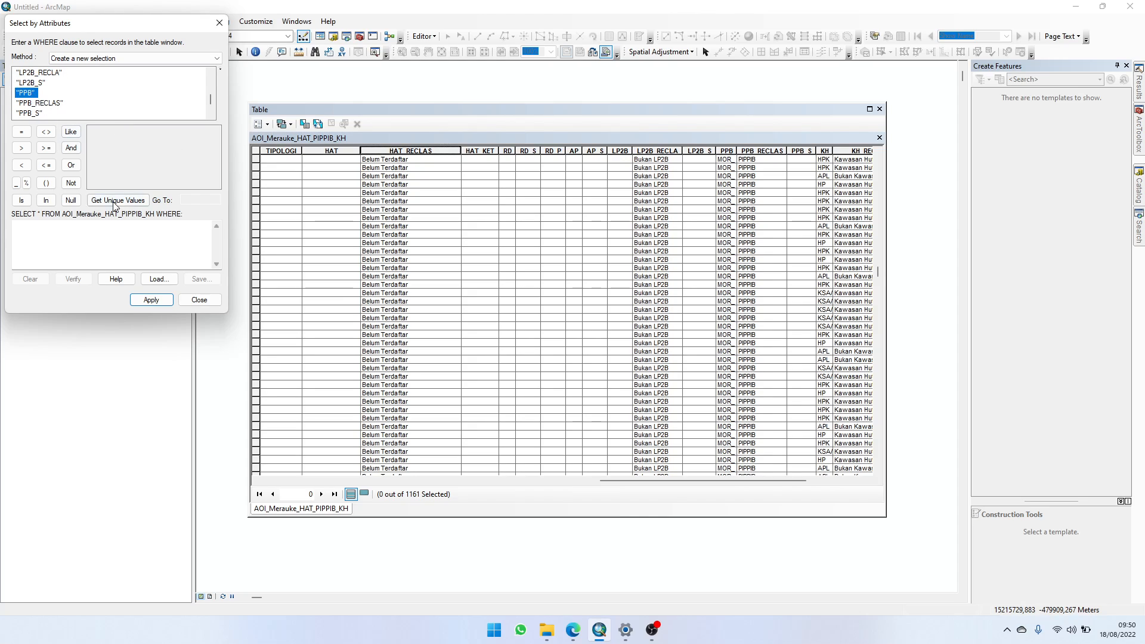
click(53, 104)
click(122, 201)
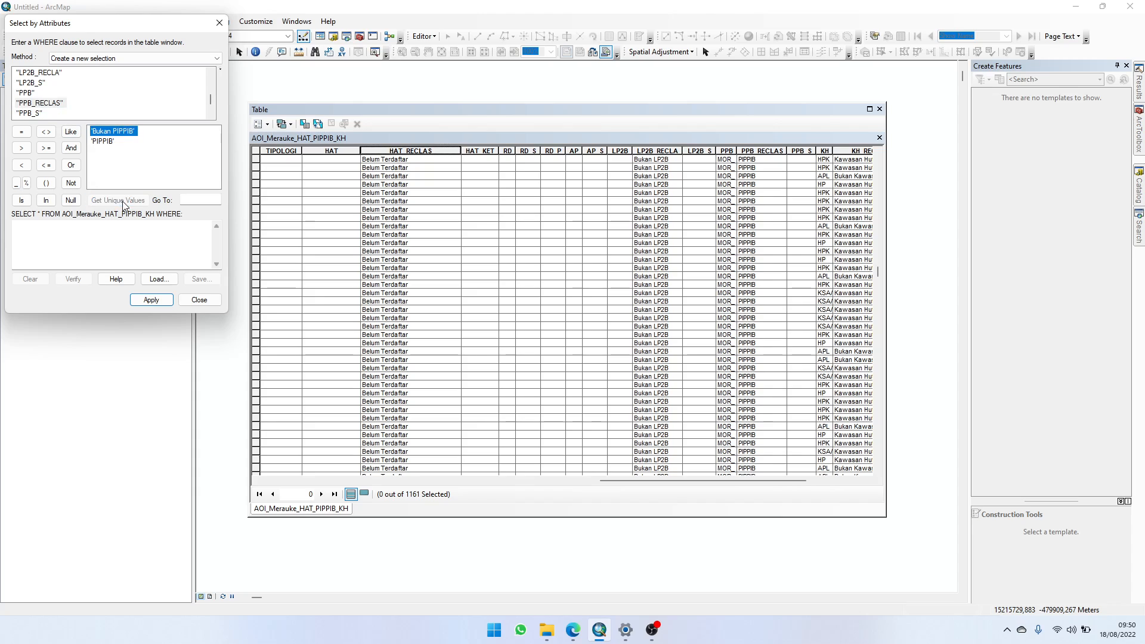
click(104, 141)
click(120, 132)
click(105, 142)
Step: List the unique values of the original PPB field and compare them with the unique values of PPB_RECLAS
click(36, 94)
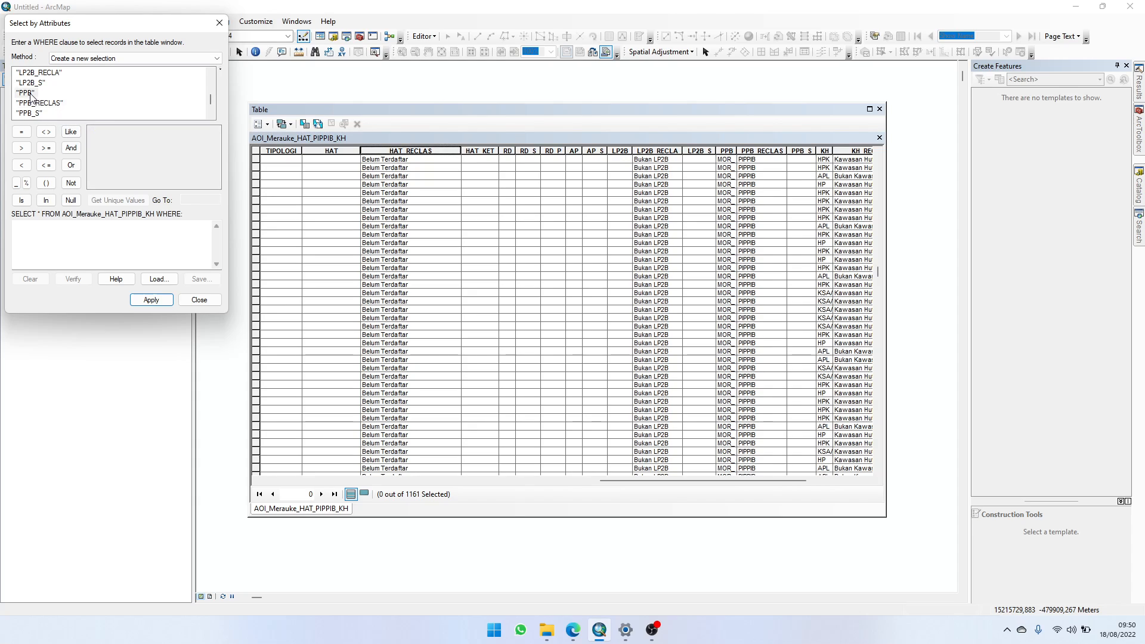
click(136, 201)
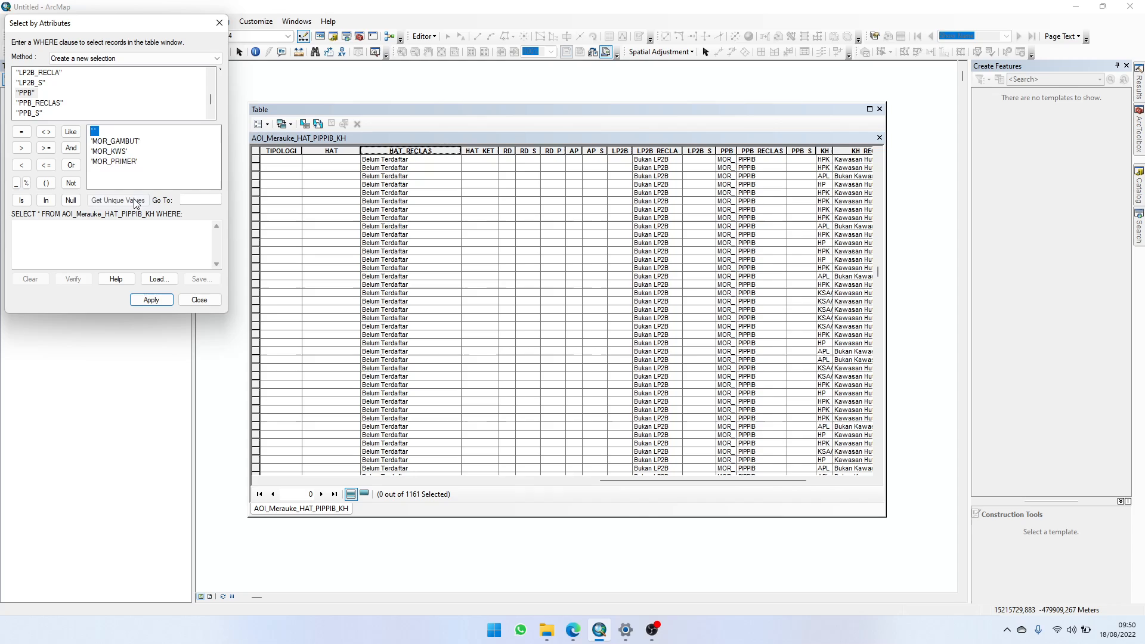
click(133, 164)
click(52, 104)
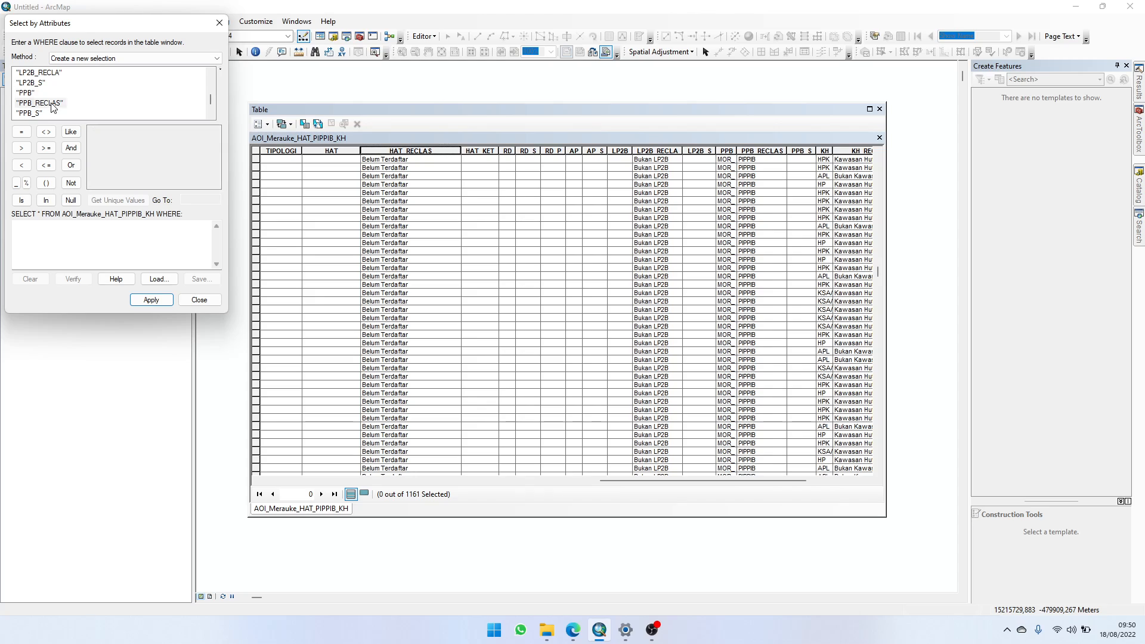
click(119, 200)
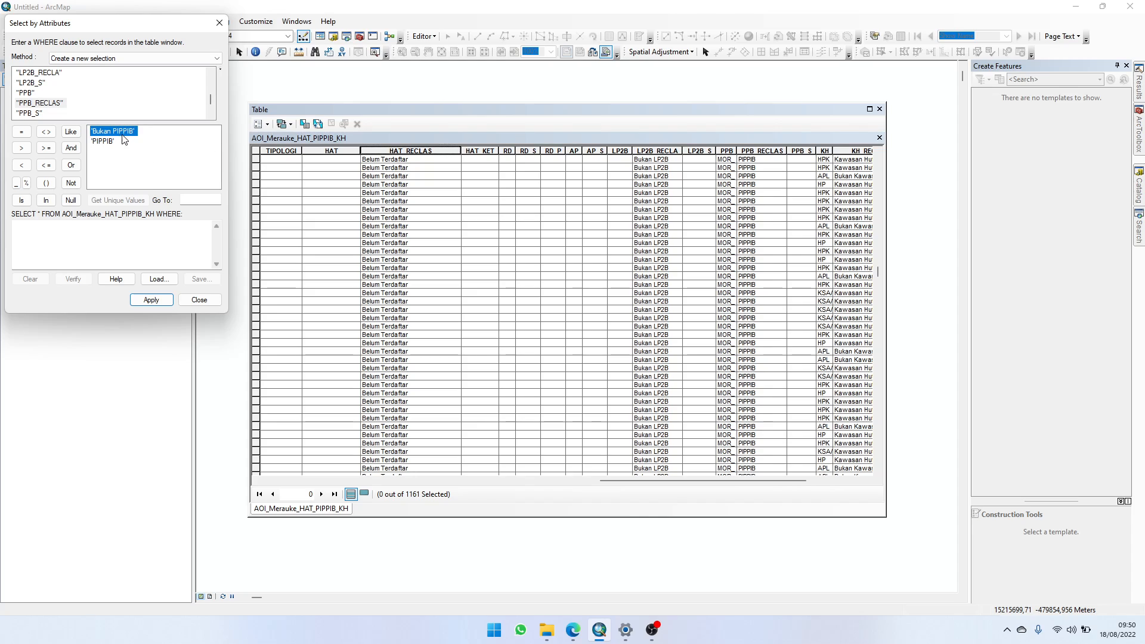
Step: List the unique values of the KH and KH_RECLASS fields, close the query without applying it, and view the KH_RECLASS column
scroll(85, 91, down, 1)
click(31, 102)
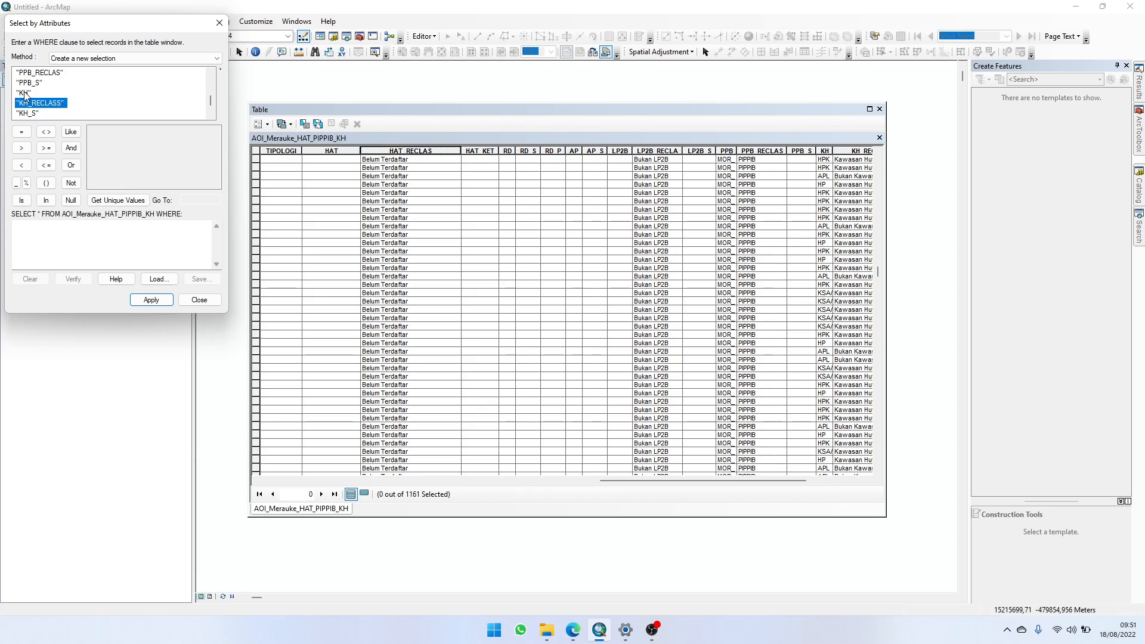
click(27, 93)
click(129, 199)
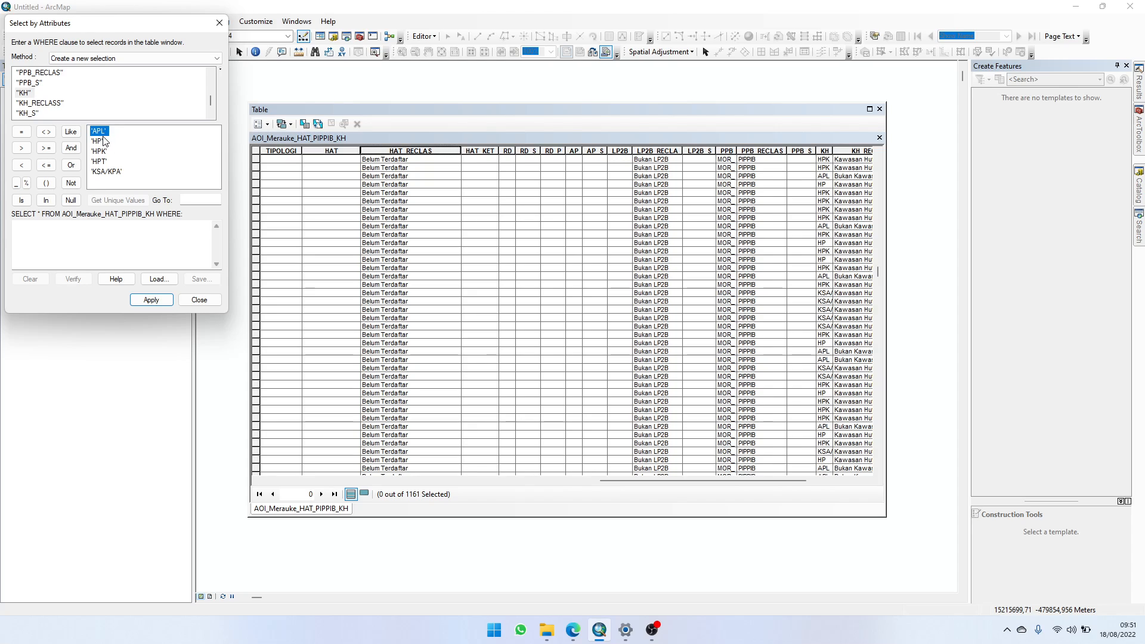
click(49, 103)
click(125, 199)
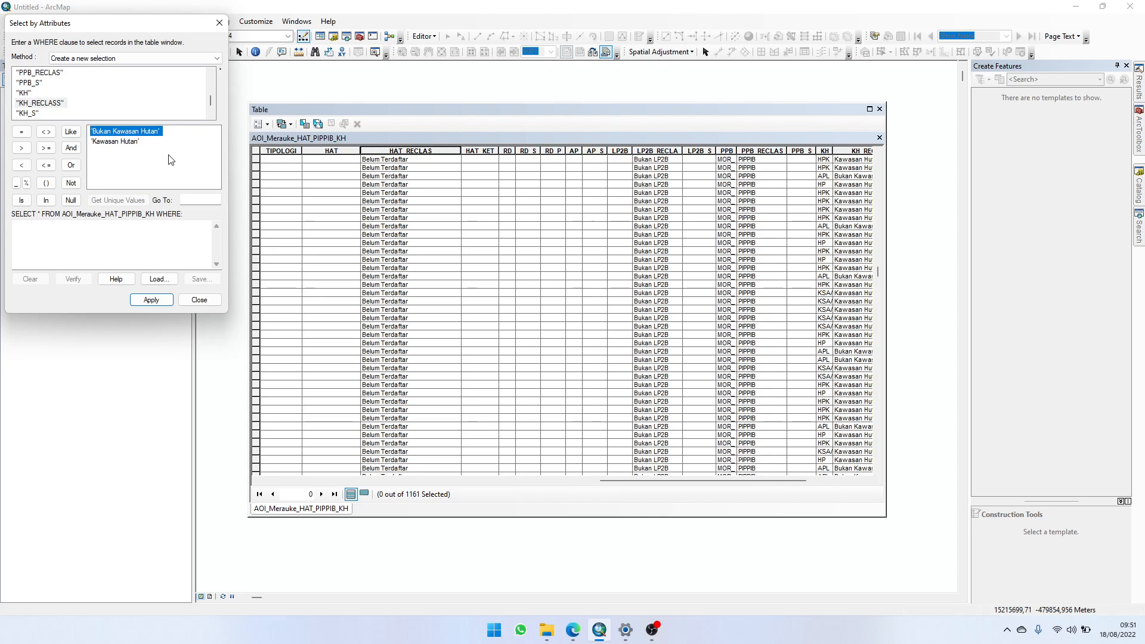
scroll(99, 94, down, 1)
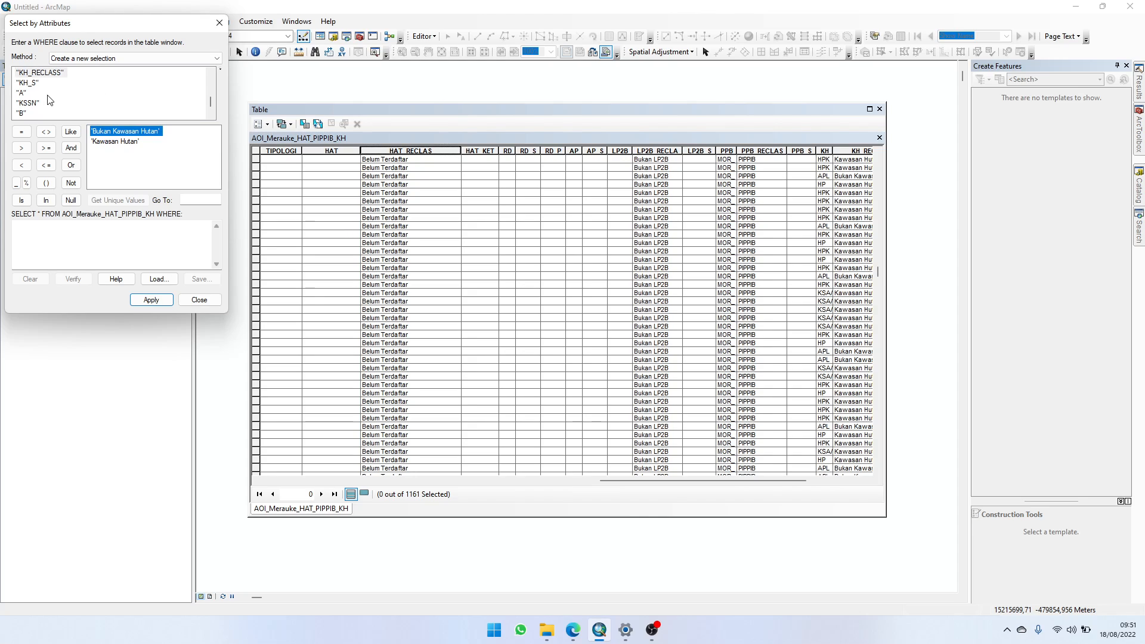
scroll(51, 100, up, 2)
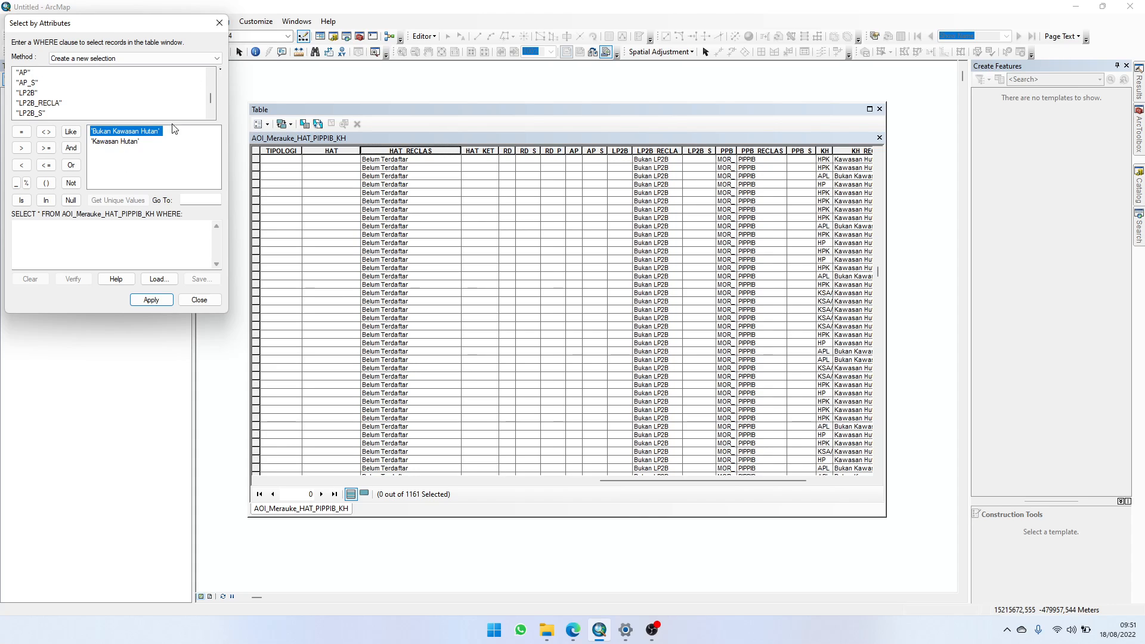
click(219, 22)
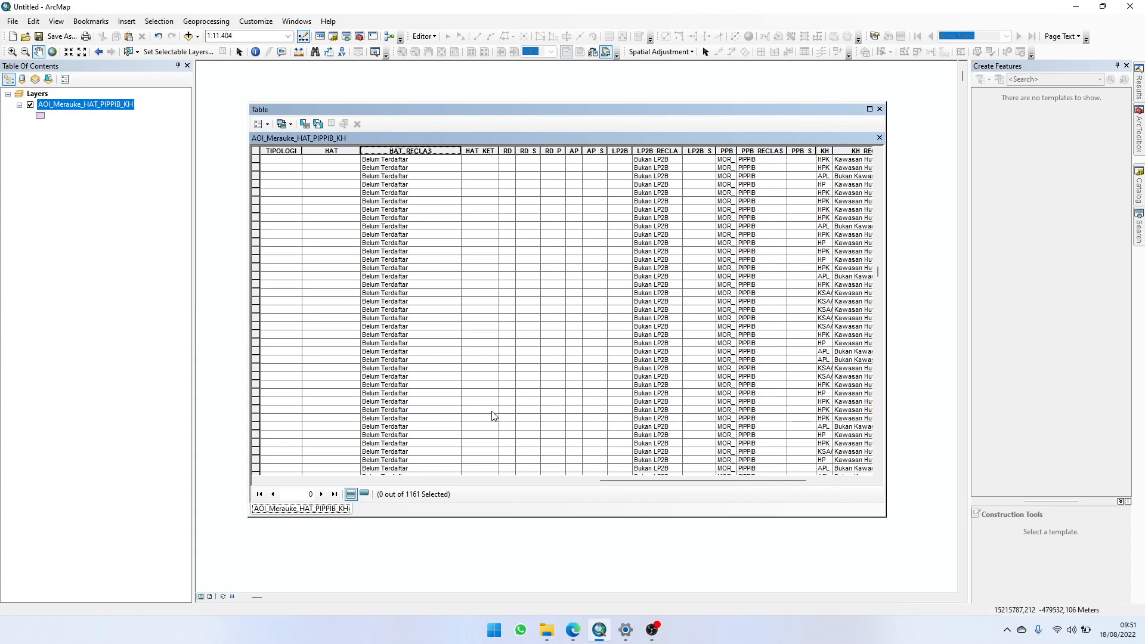
drag(648, 480, 676, 482)
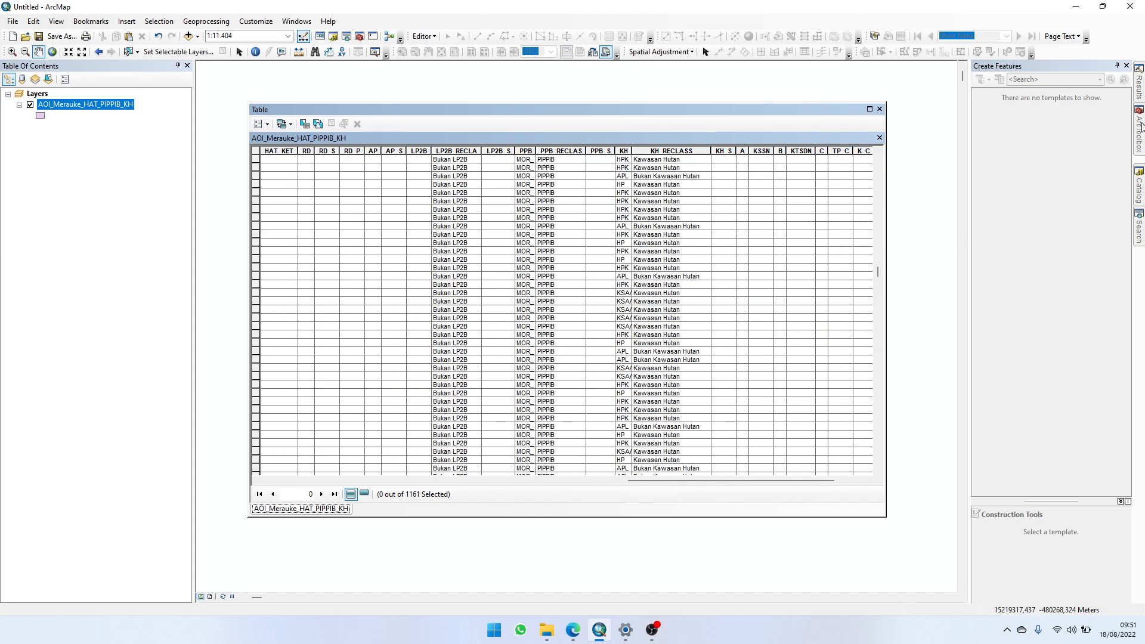
Step: Look through New File Geodatabase.gdb and its k dataset in the Catalog's QC Papua folder, and the surrounding project files
click(1140, 201)
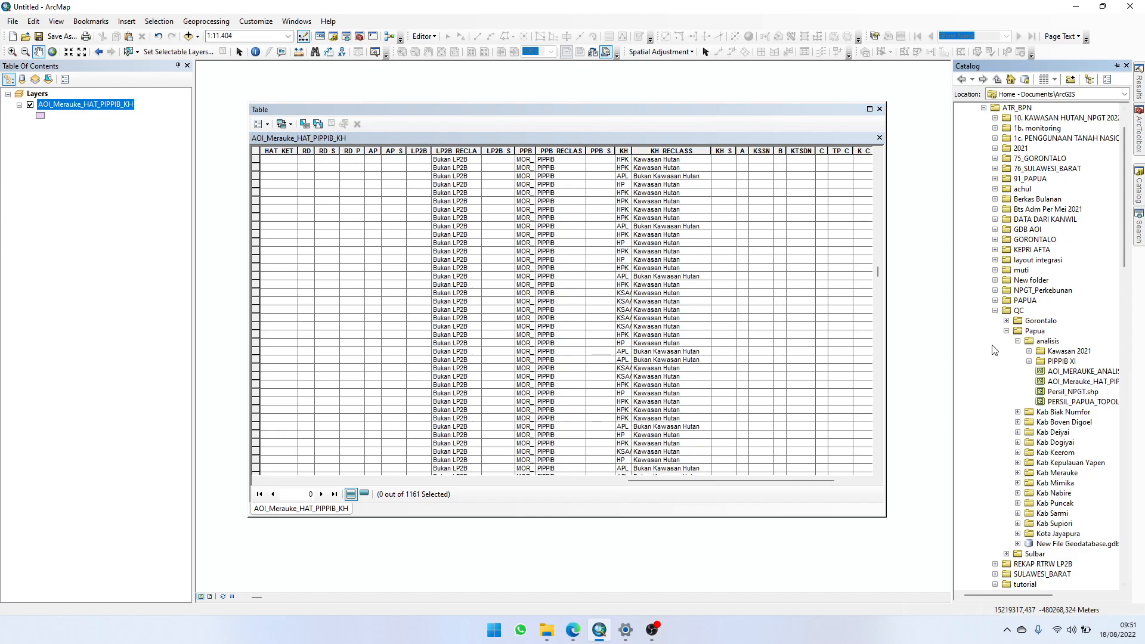
scroll(1003, 407, down, 4)
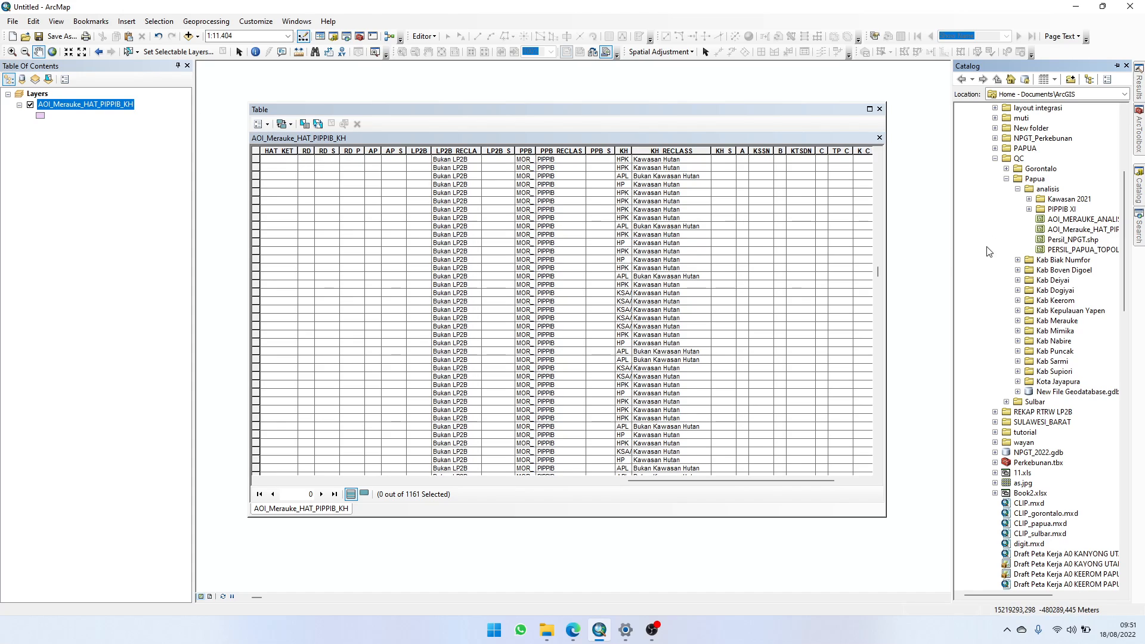
click(1017, 392)
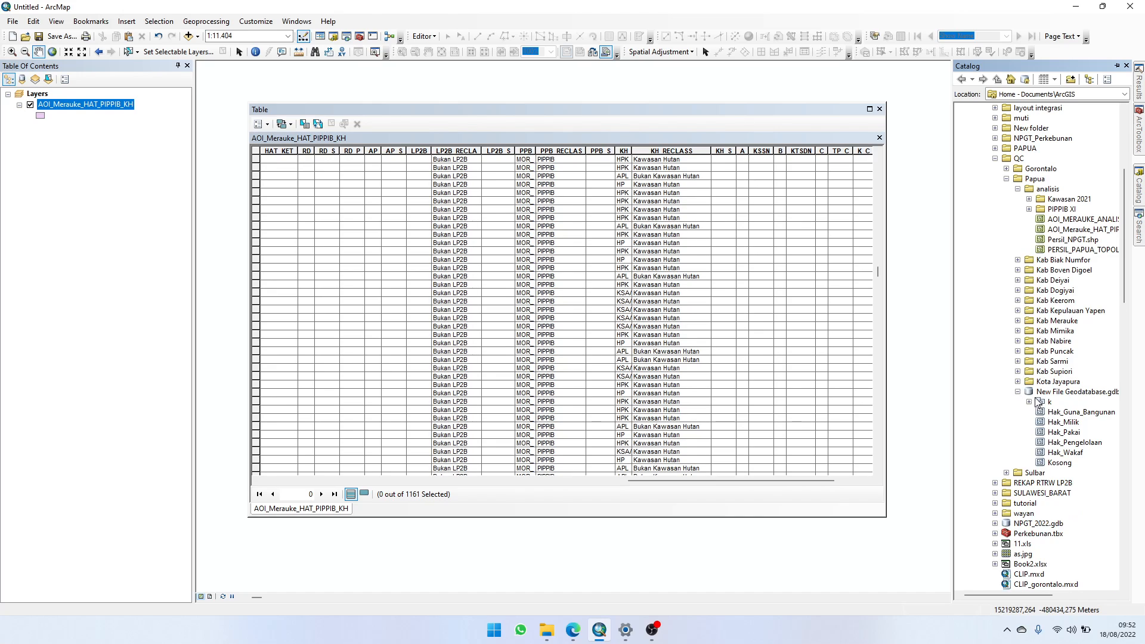
click(1031, 400)
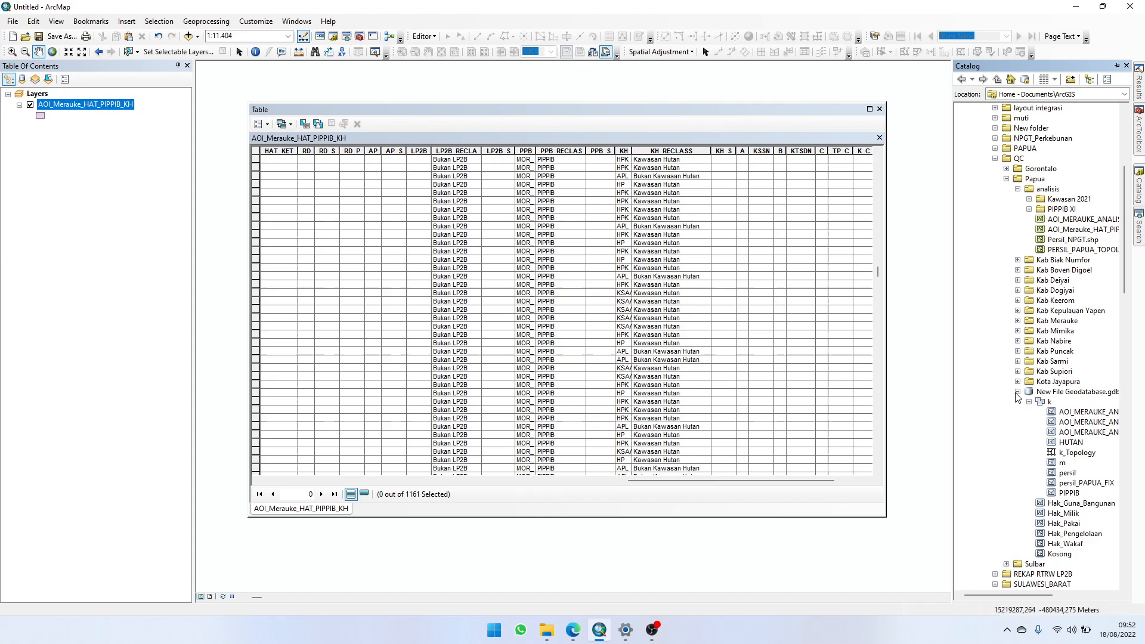
click(1016, 392)
scroll(1006, 442, down, 2)
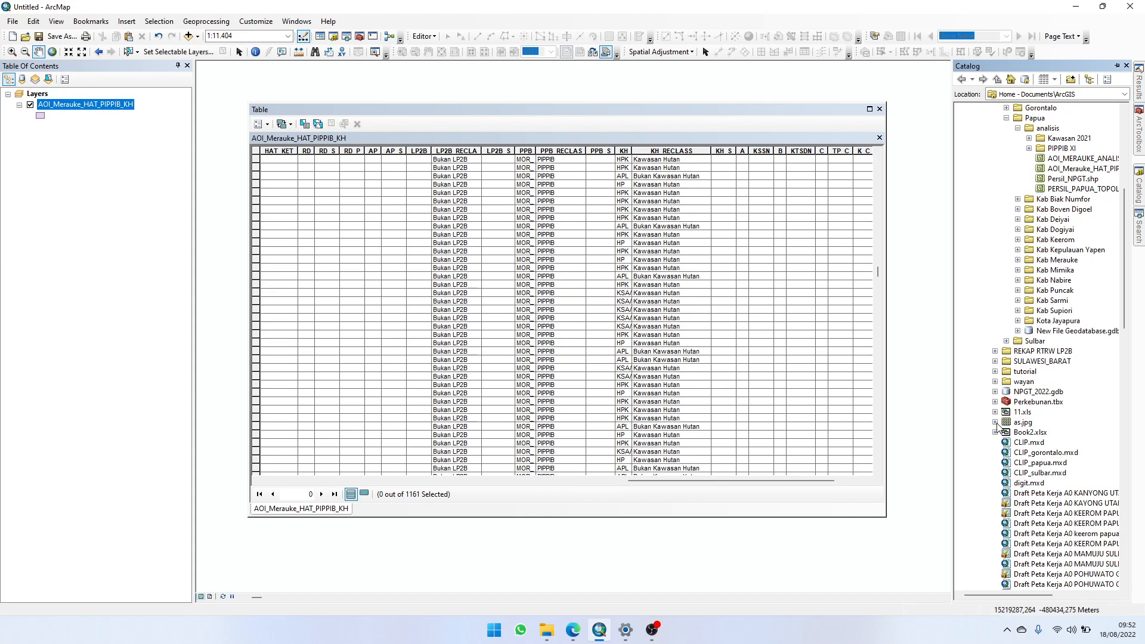
scroll(997, 423, down, 16)
scroll(995, 421, up, 10)
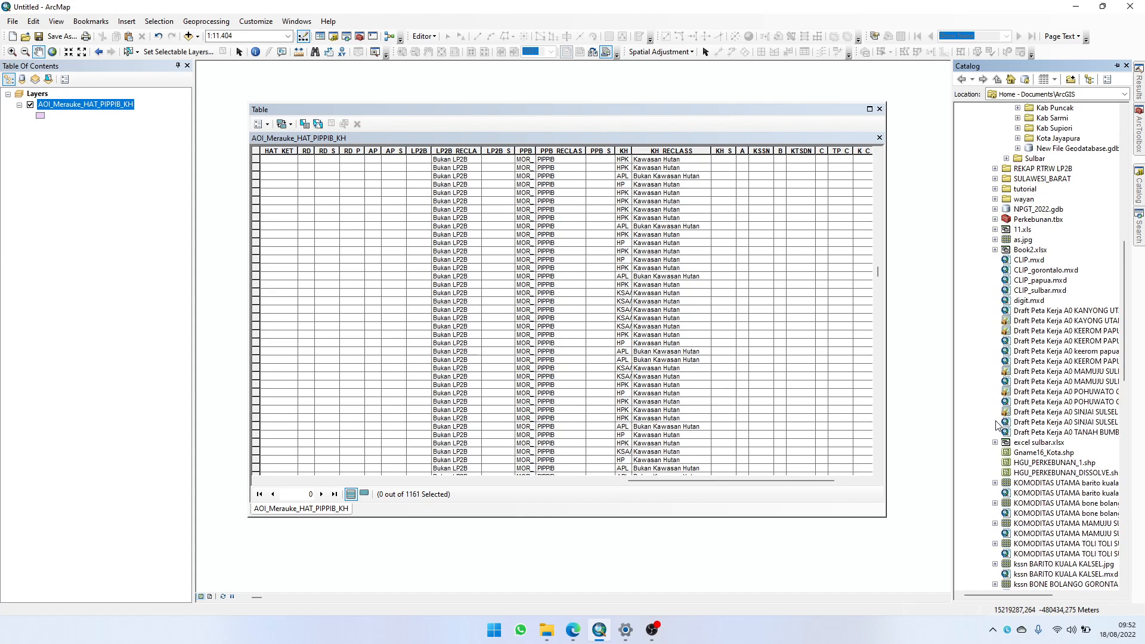
scroll(996, 425, up, 10)
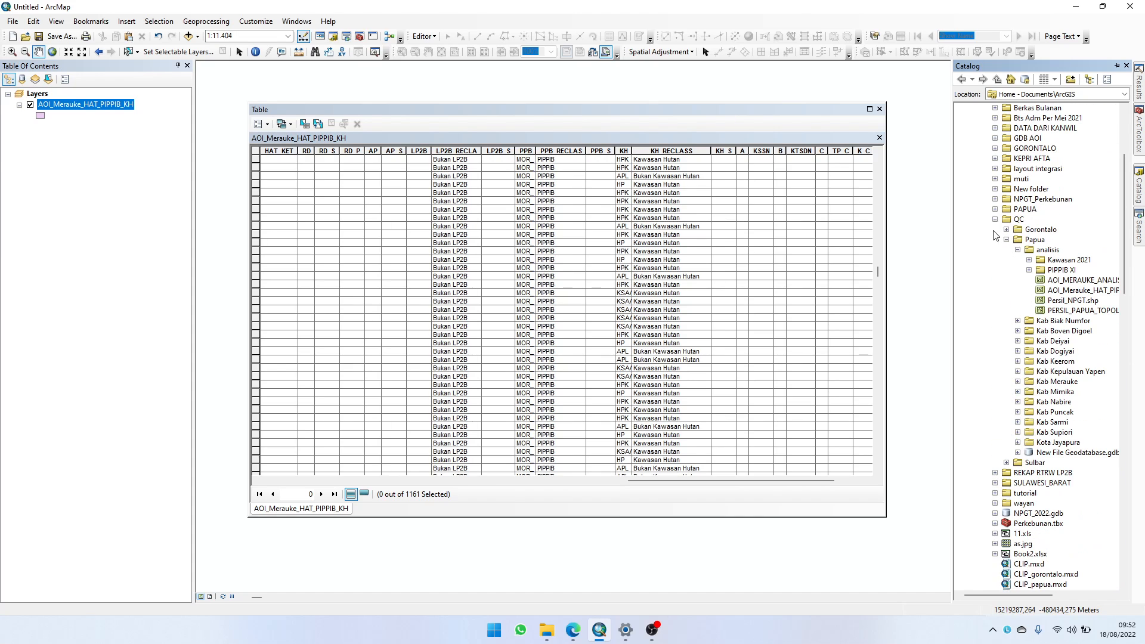
Step: Add AOI_Merauke_Analisis from AOI_2021.gdb in the NPGT_Perkebunan folder to the map and open its attribute table
click(995, 219)
click(994, 199)
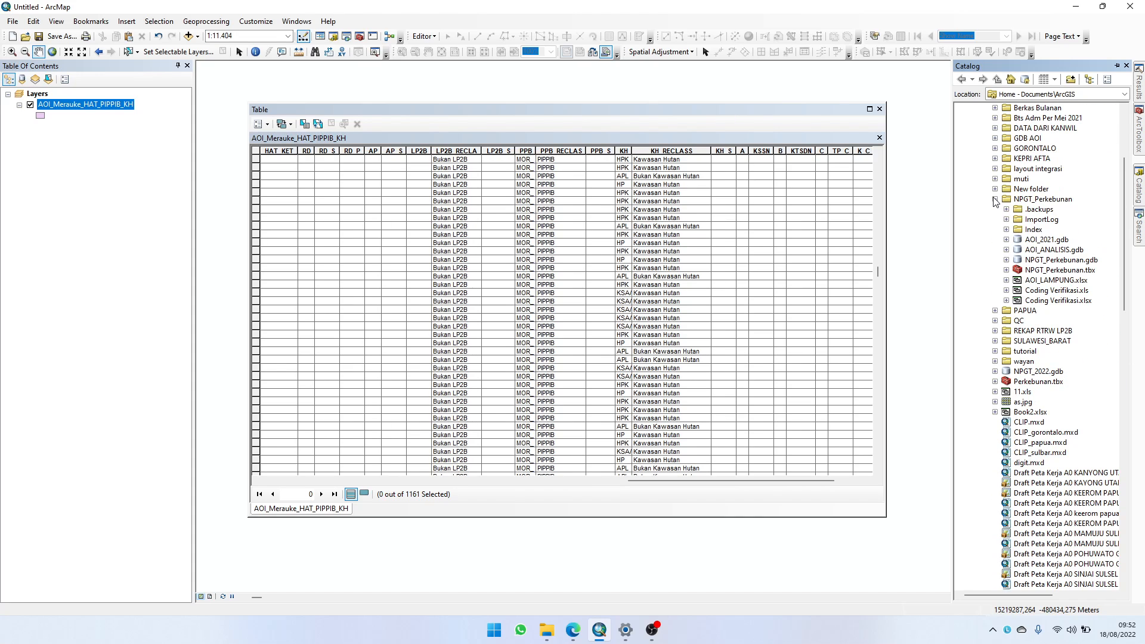
click(1006, 239)
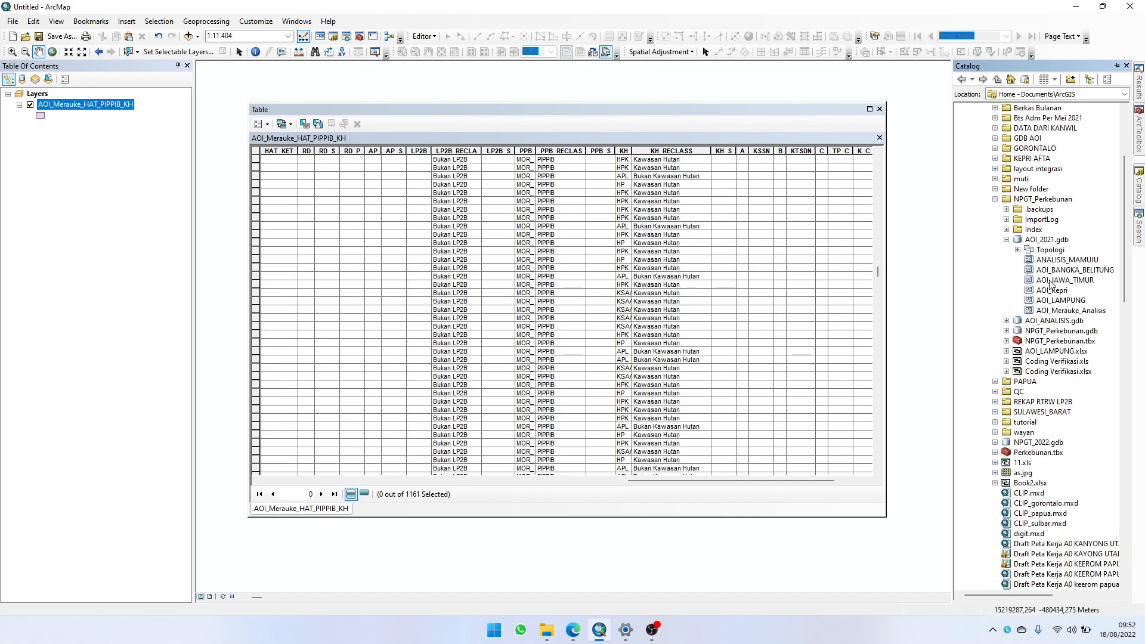
drag(1058, 314, 96, 131)
right_click(95, 130)
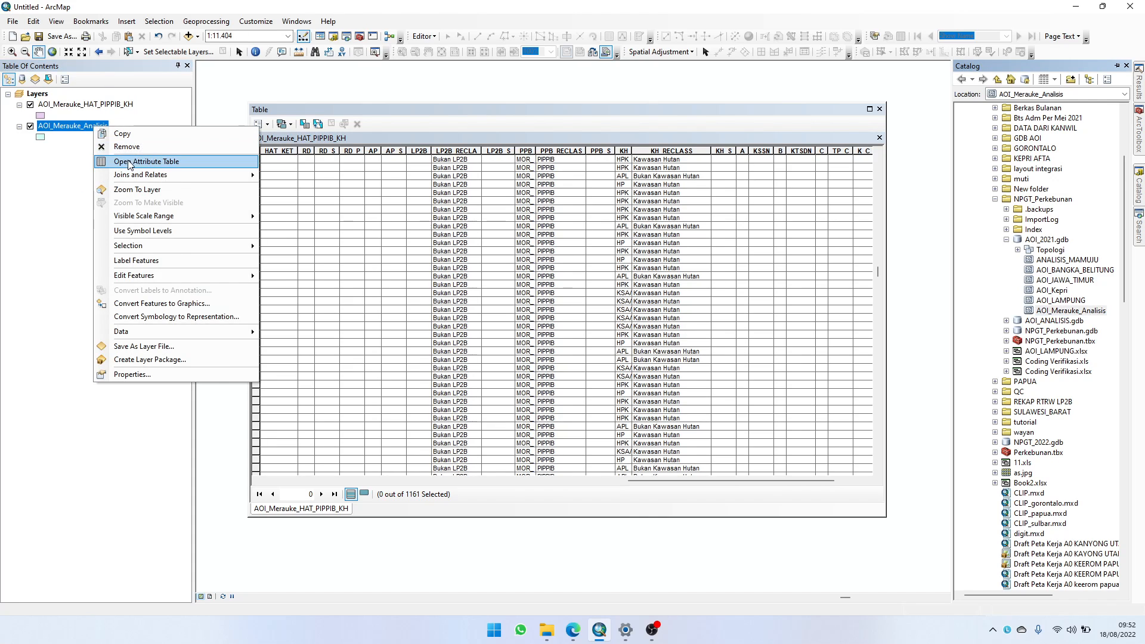
click(130, 156)
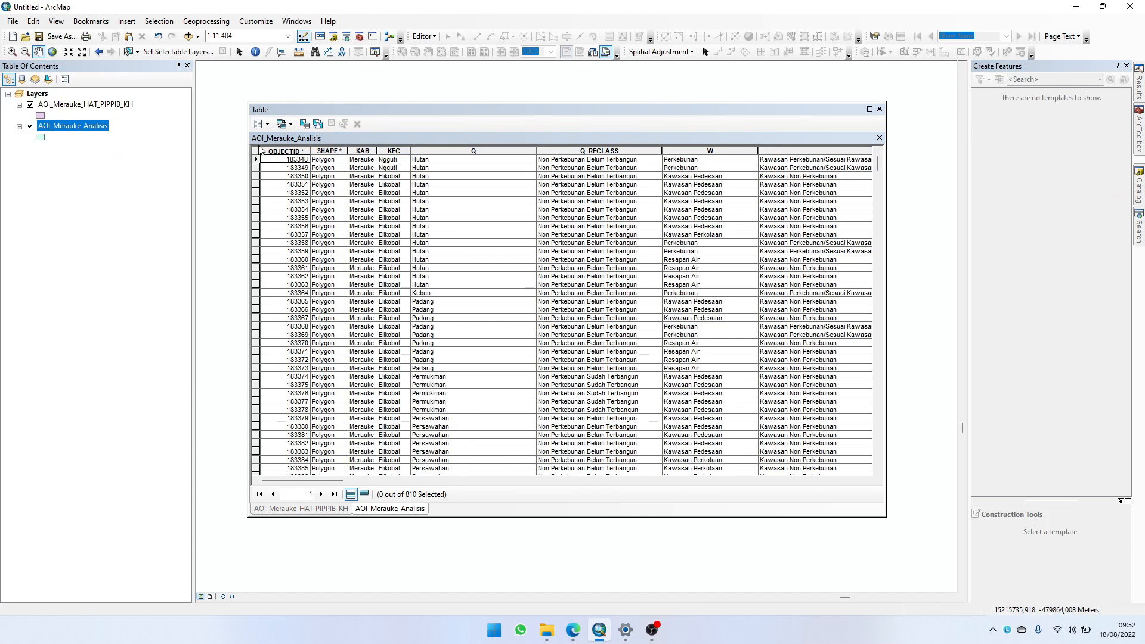
Step: Select all records of AOI_Merauke_Analisis by switching the selection, start editing the layer, and delete the selected records
click(317, 124)
right_click(256, 161)
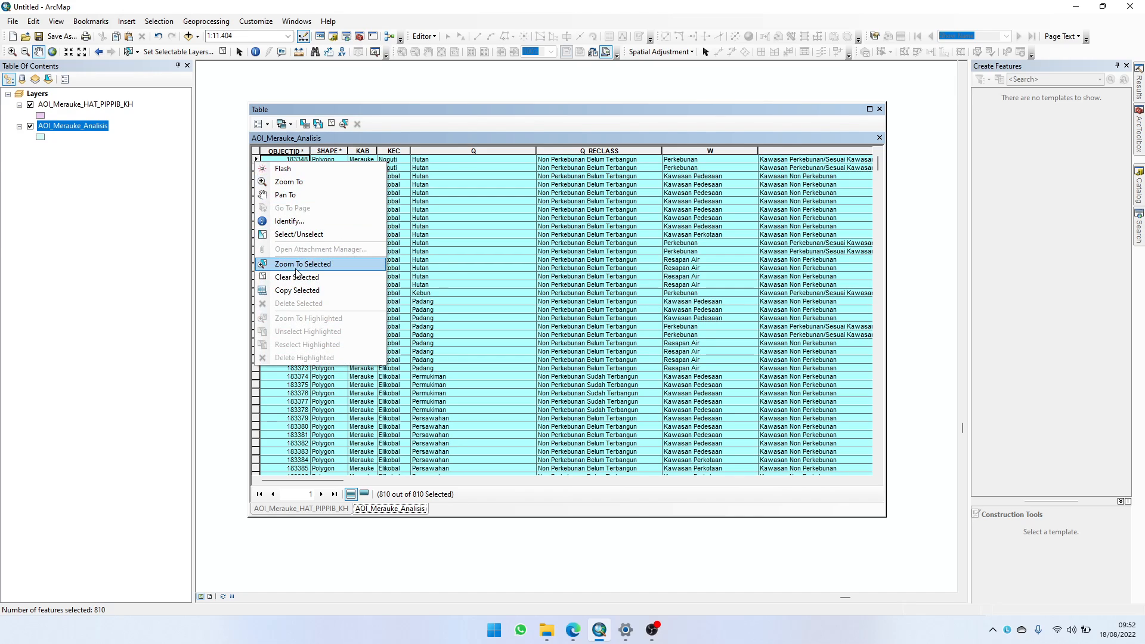
right_click(63, 125)
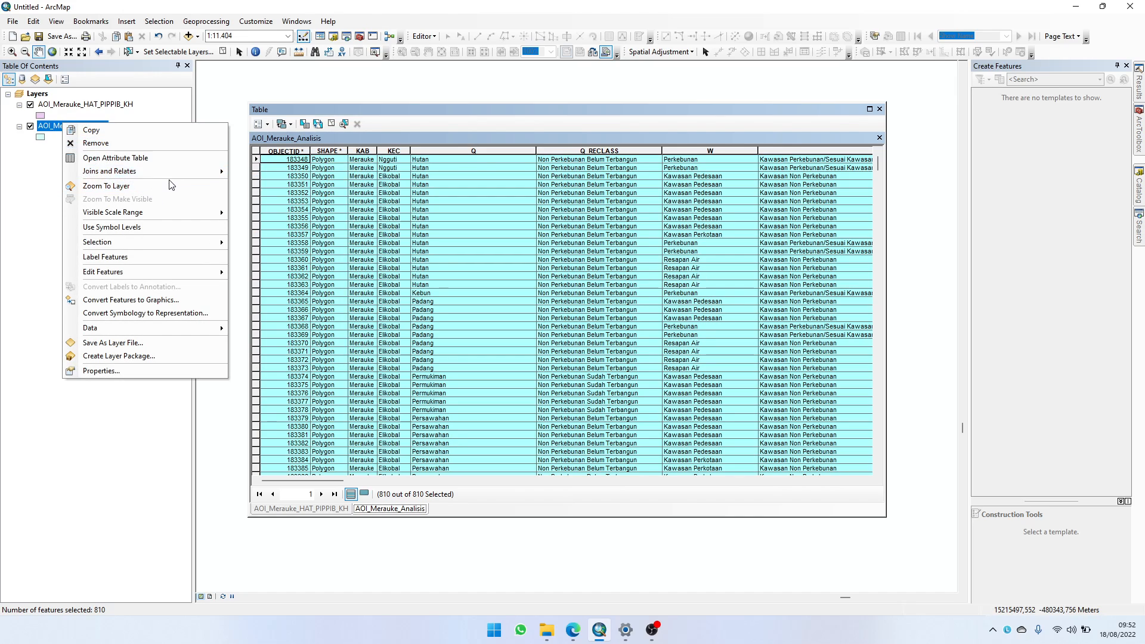
mouse_move(183, 269)
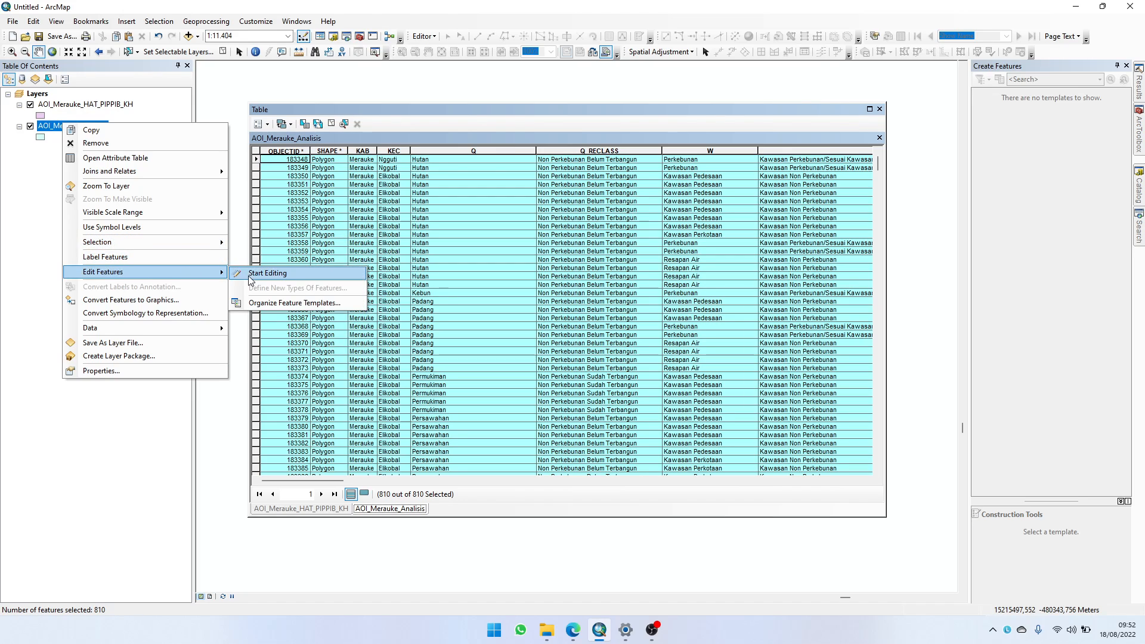
click(249, 275)
right_click(256, 196)
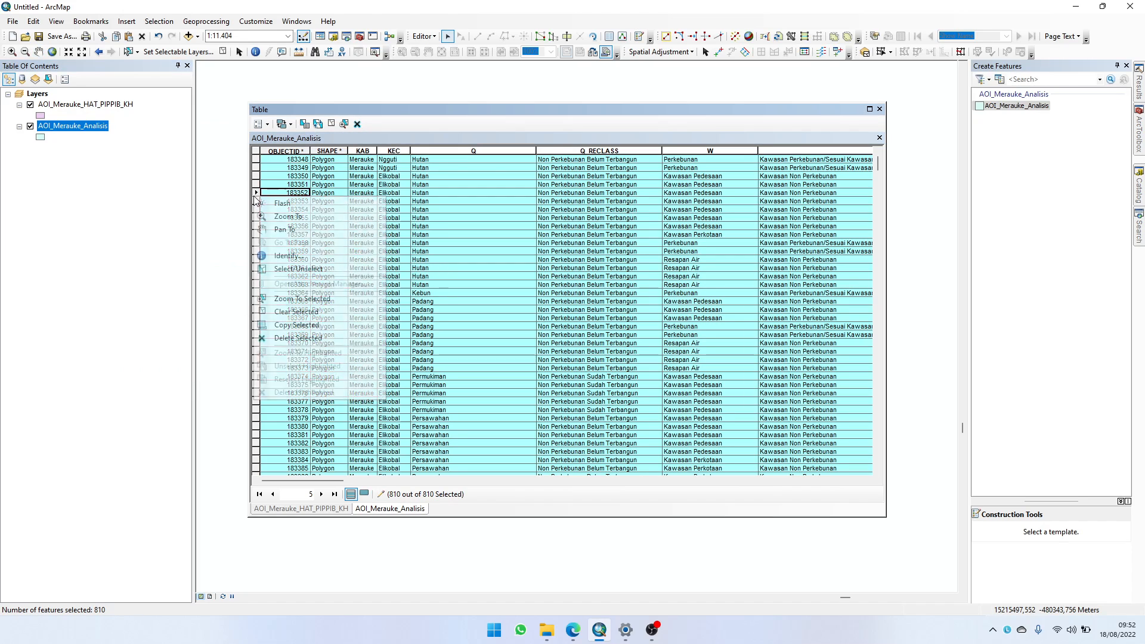
click(309, 338)
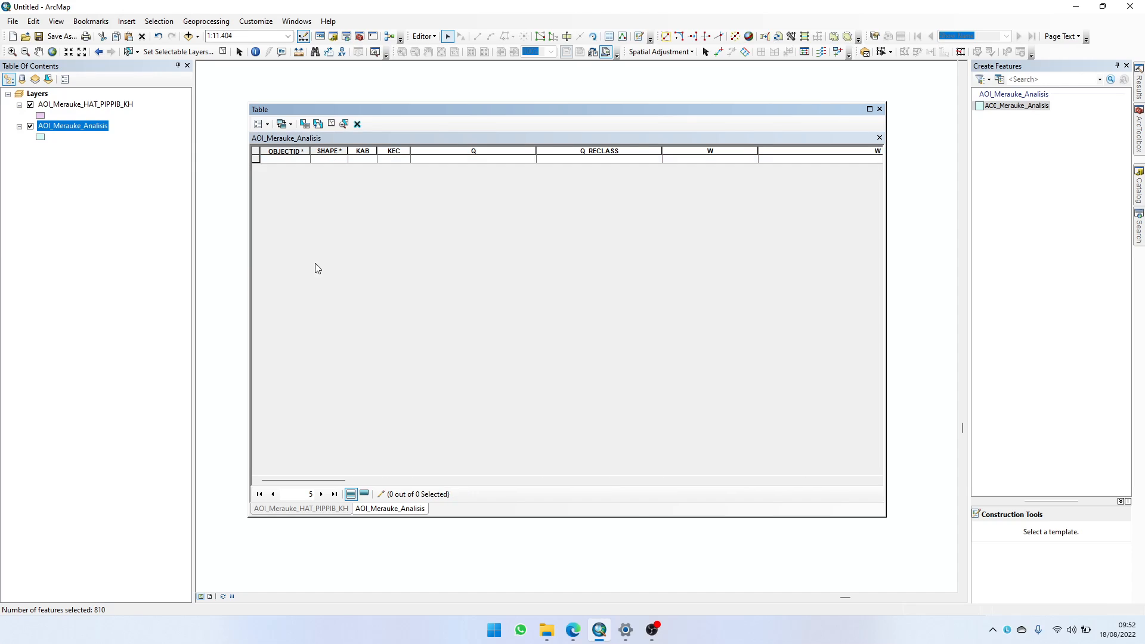
click(188, 36)
click(710, 216)
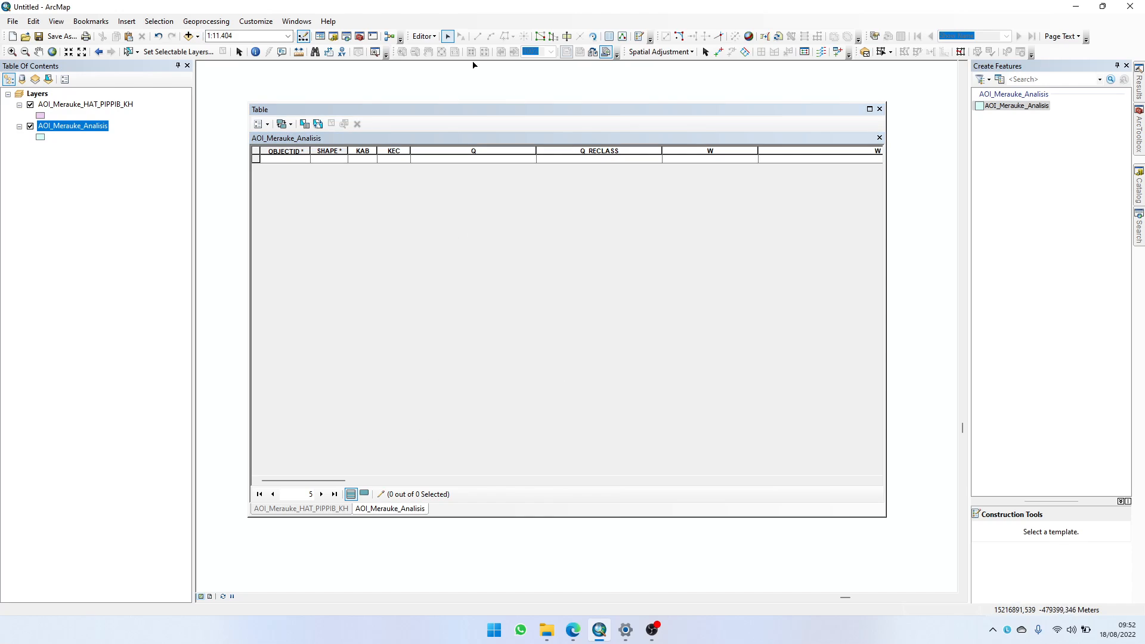
Step: Stop editing AOI_Merauke_Analisis and save the edits
click(423, 36)
click(438, 63)
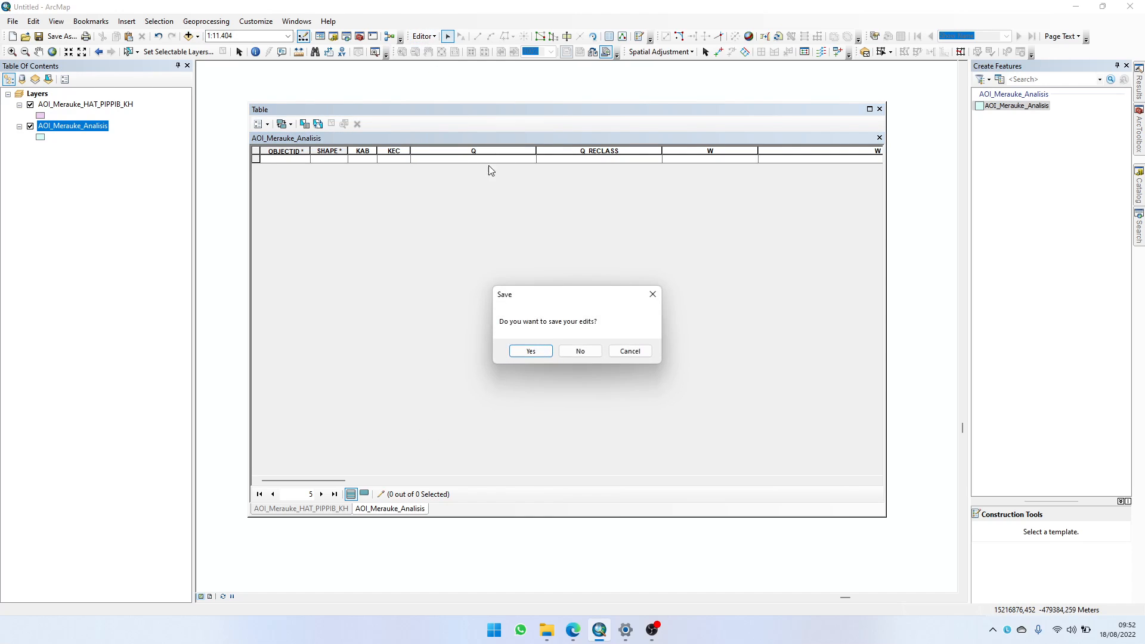
click(536, 353)
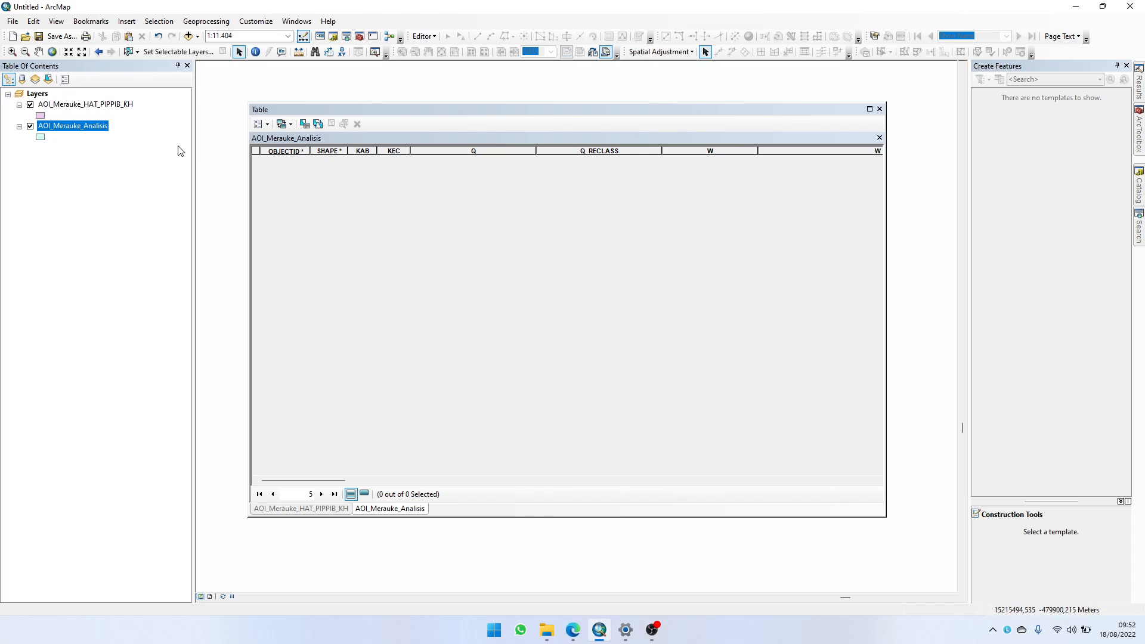
click(82, 129)
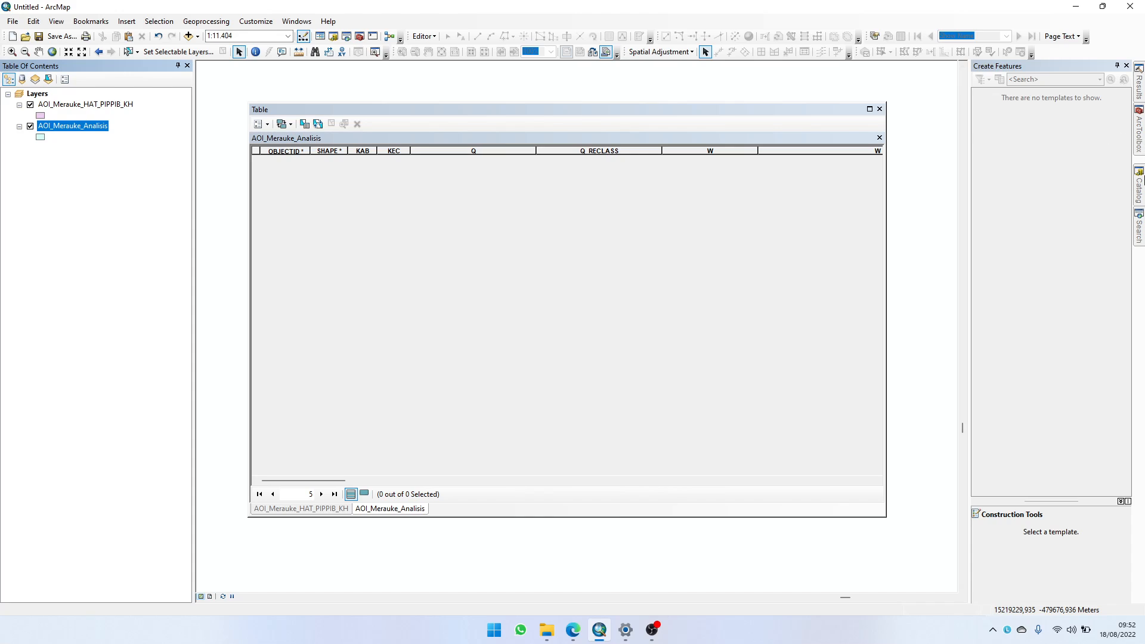
Step: Copy the AOI_Merauke_Analisis feature class and paste the duplicate into AOI_2021.gdb with the default transfer settings
click(1140, 184)
click(1055, 311)
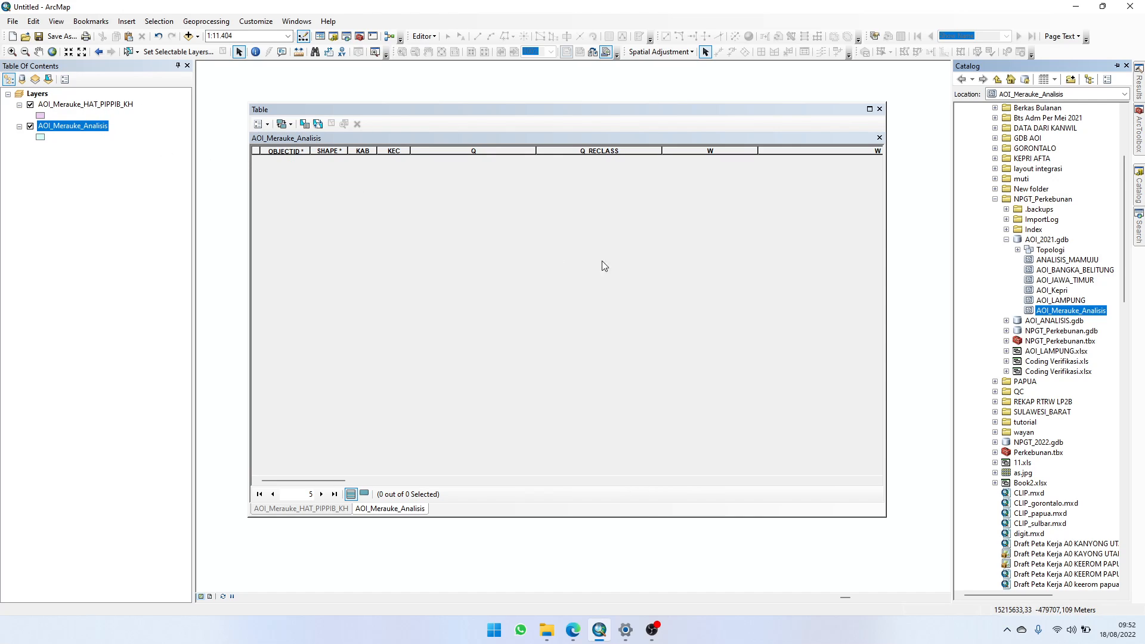
right_click(1067, 315)
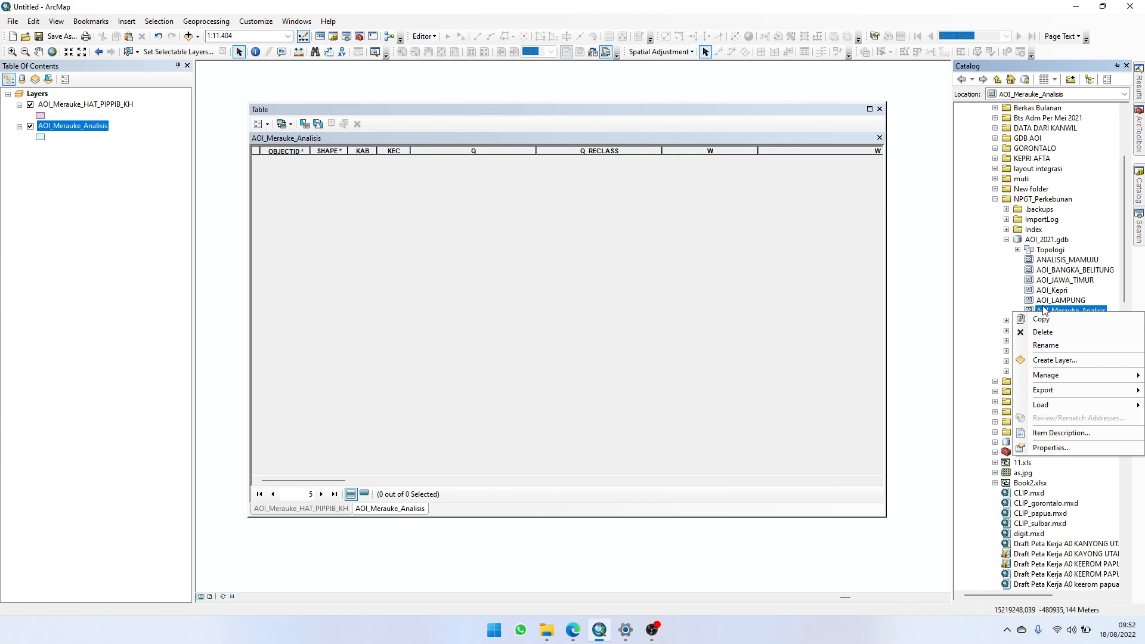
click(1052, 319)
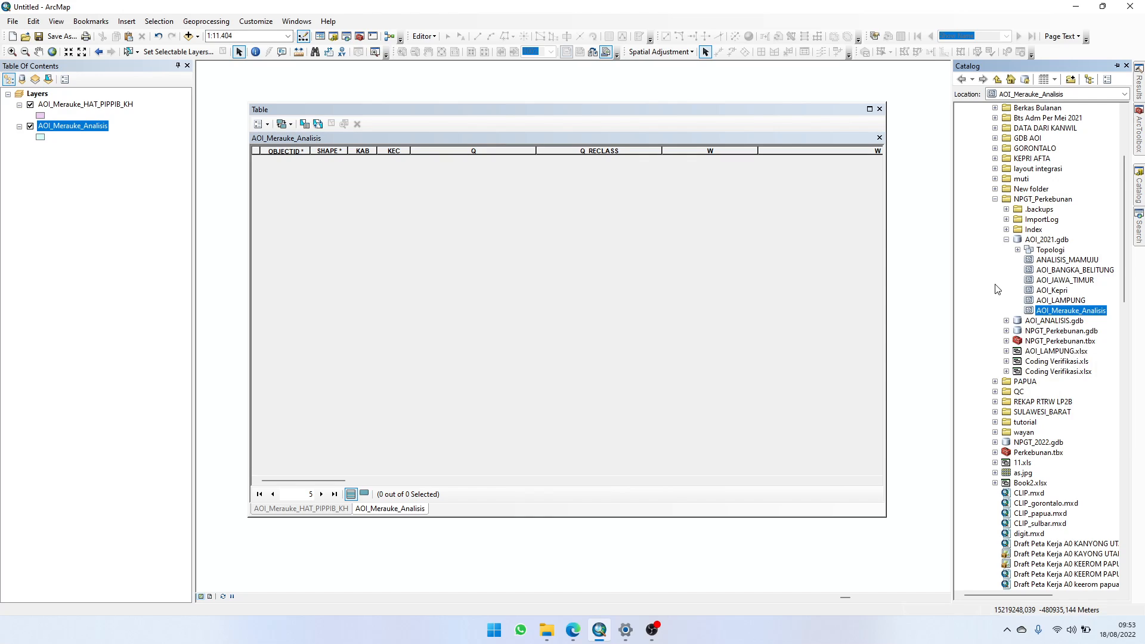
right_click(1057, 313)
click(1056, 322)
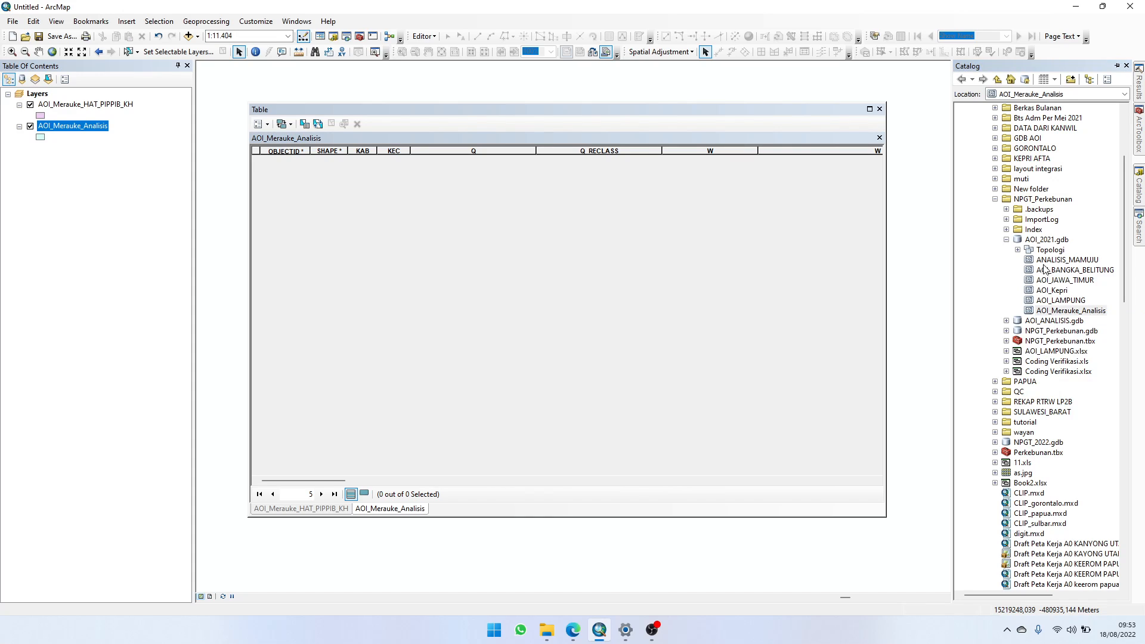
right_click(1048, 240)
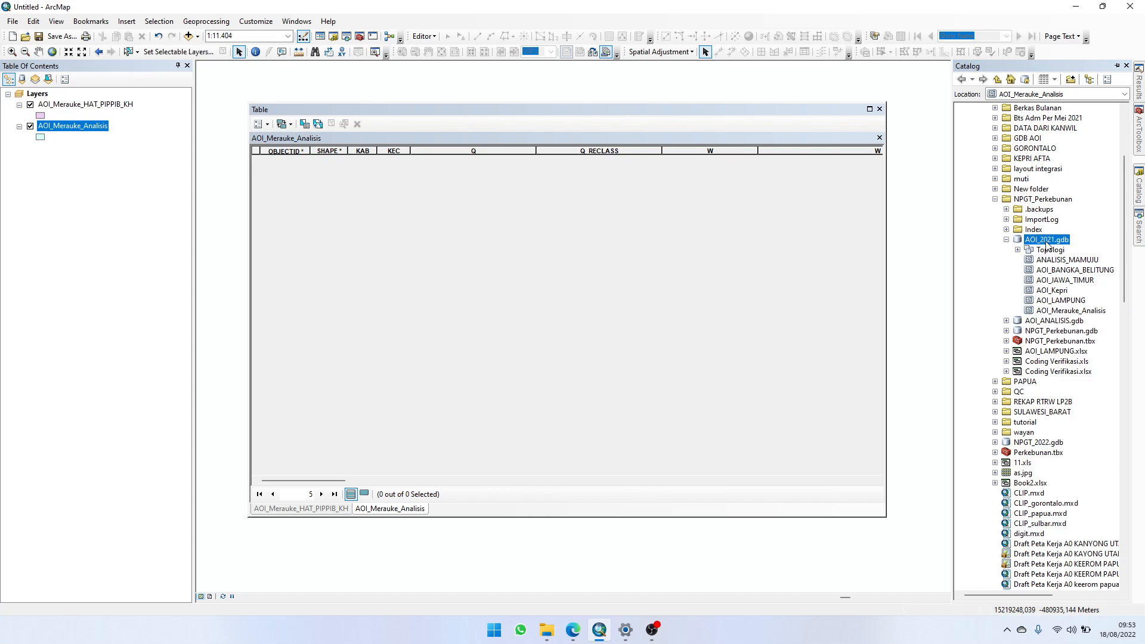
click(1071, 264)
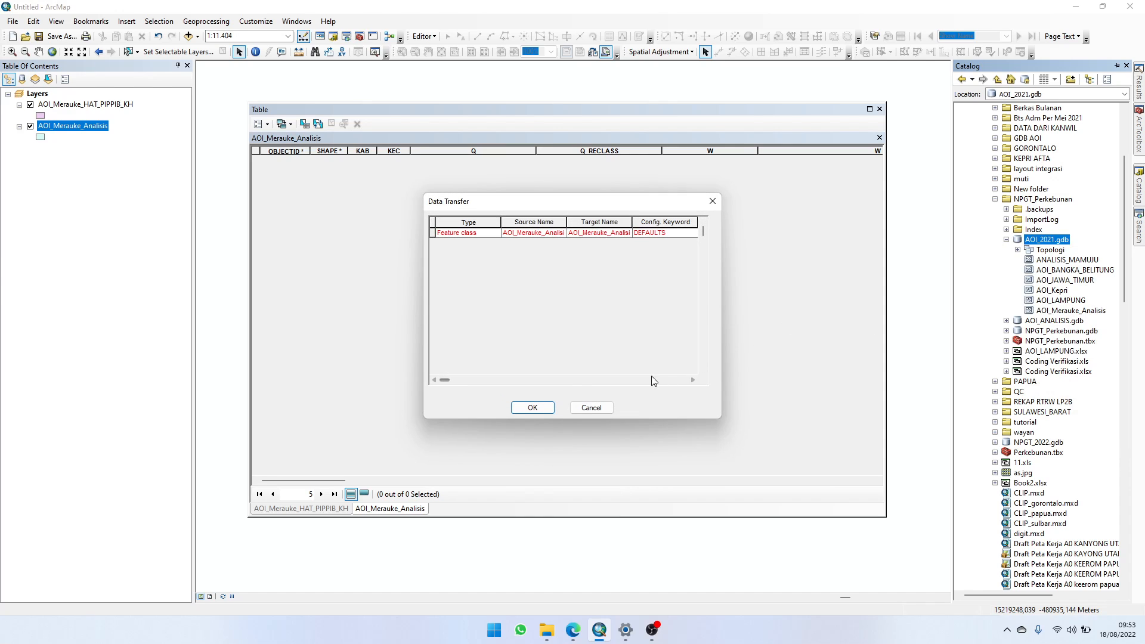
click(532, 407)
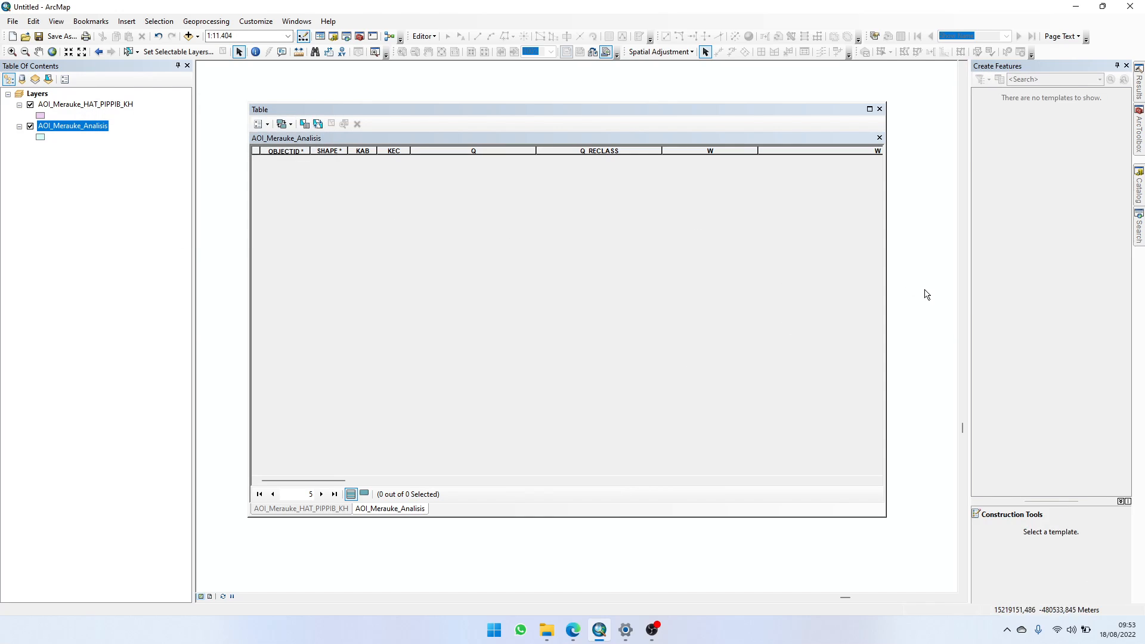
Step: Compare AOI_Merauke_Analisis with its copy AOI_Merauke_Analisis_1 in AOI_2021.gdb, and delete the copy
click(1139, 203)
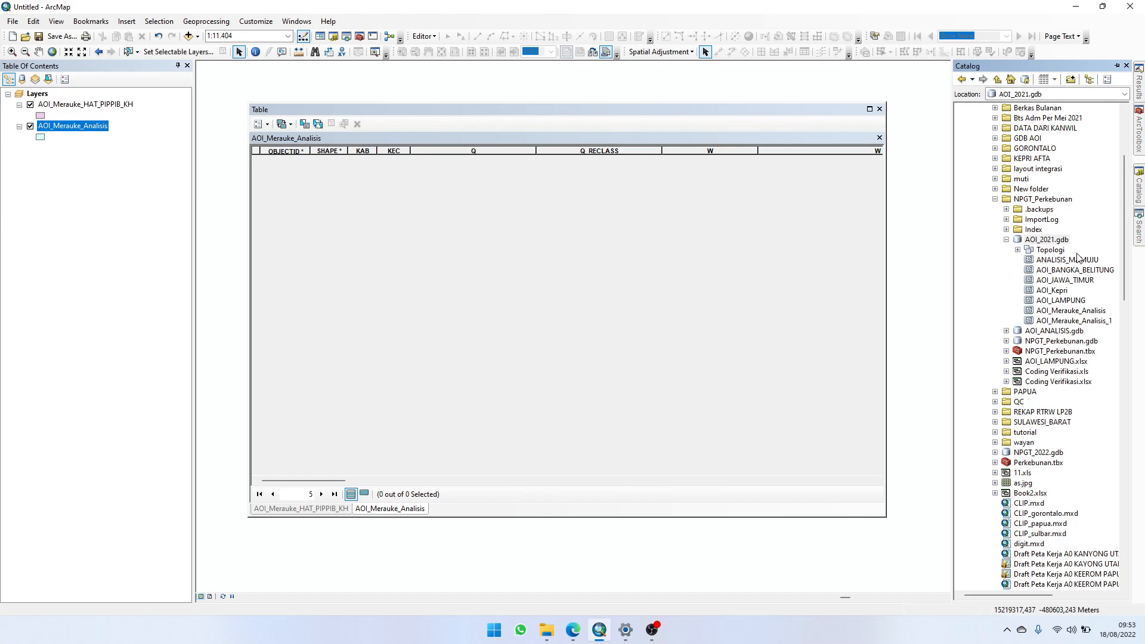
click(1086, 322)
click(1094, 311)
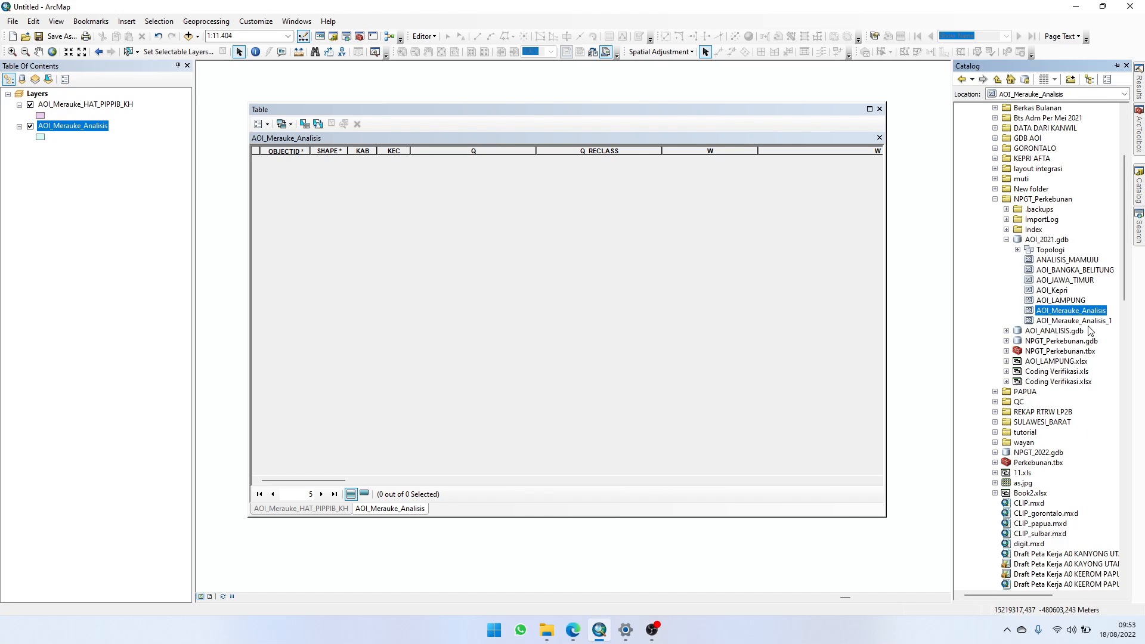
click(1088, 322)
click(1089, 312)
click(1045, 322)
click(1051, 313)
click(1056, 322)
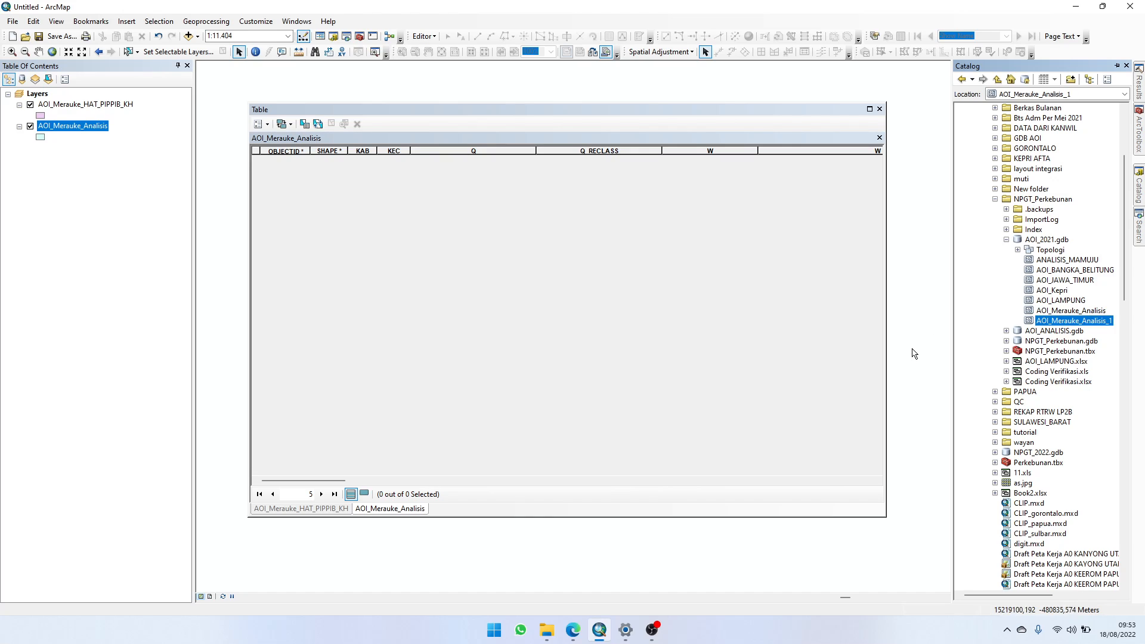
right_click(1067, 325)
click(1089, 341)
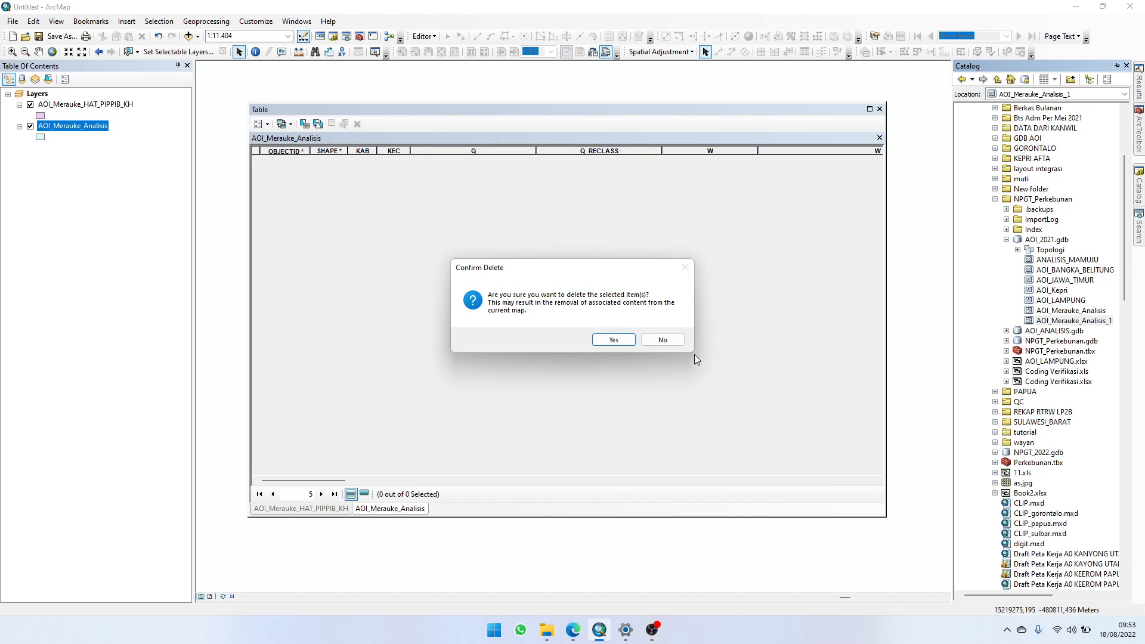
click(614, 341)
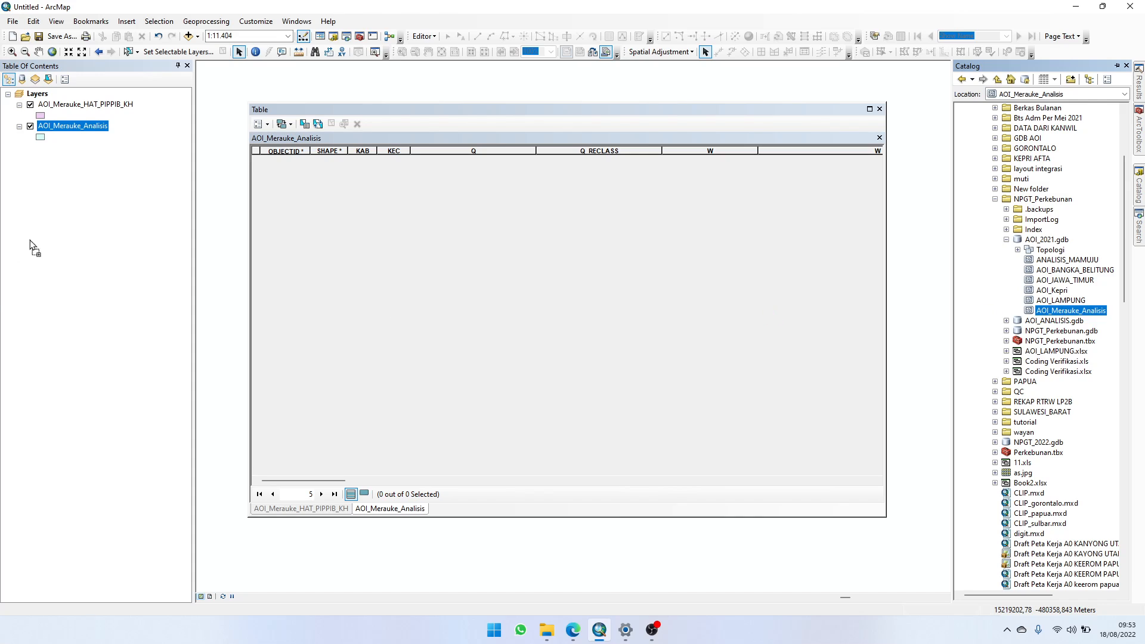
Step: Add AOI_Merauke_Analisis to the map a second time and remove the duplicate layer
drag(117, 190, 64, 170)
right_click(65, 147)
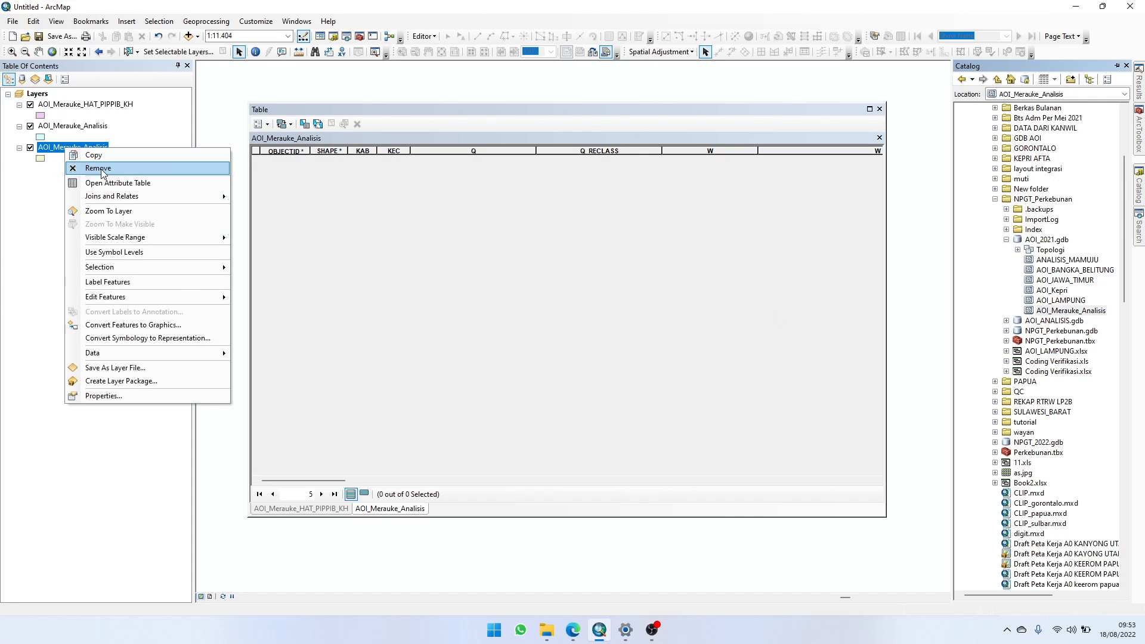
click(96, 169)
Step: View the attribute table of the AOI_Merauke_Analisis layer and close the table window
right_click(91, 130)
click(153, 160)
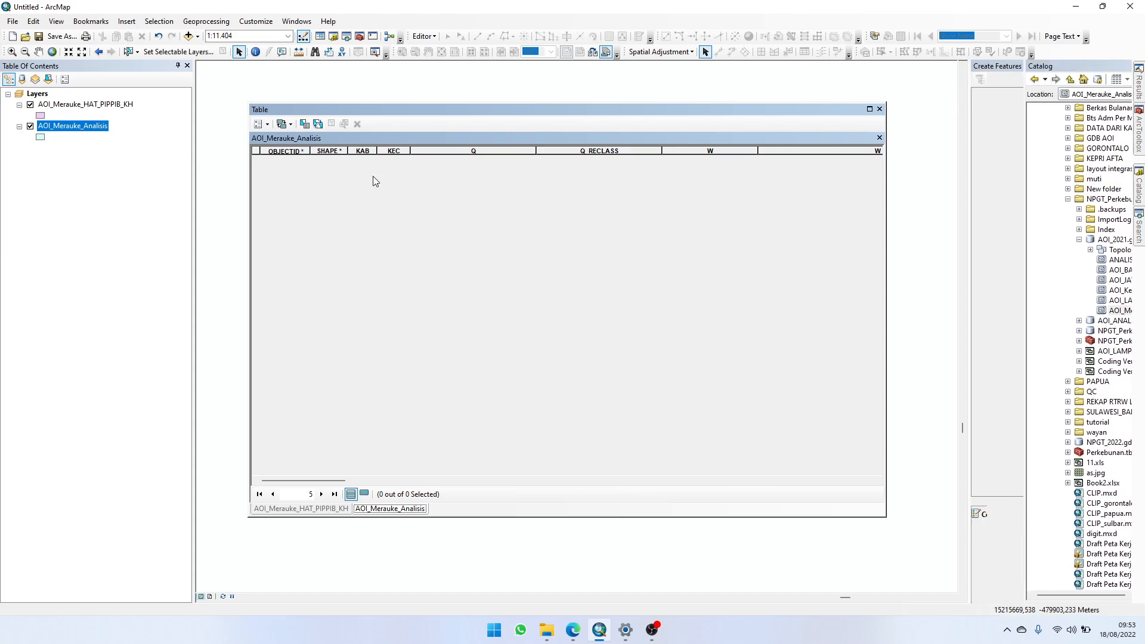
click(879, 108)
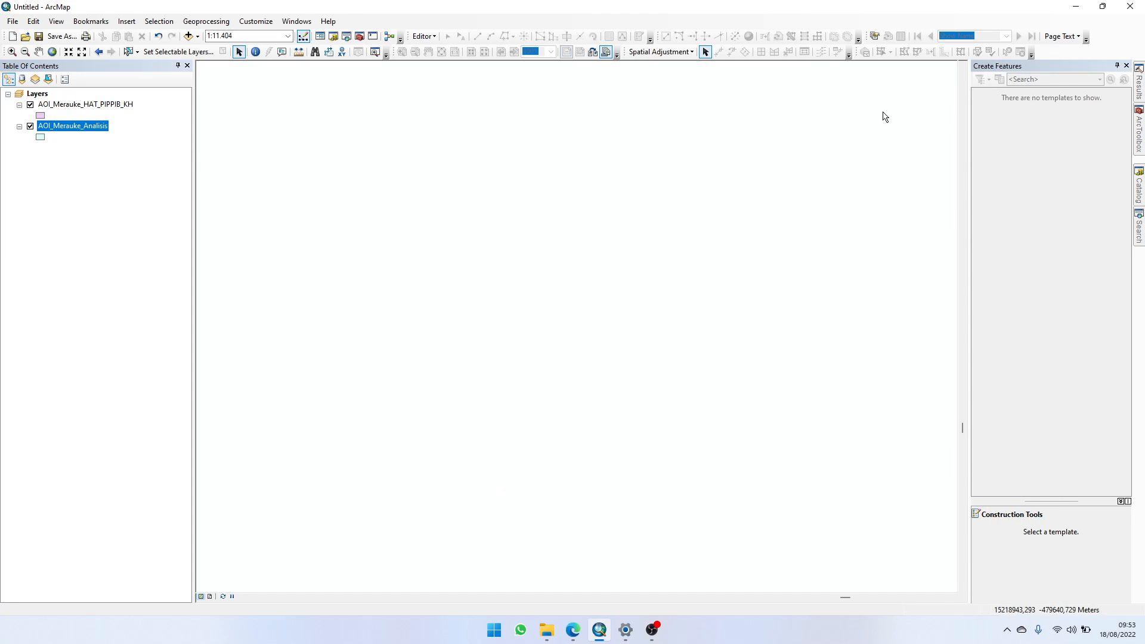
Step: Start loading data into AOI_Merauke_Analisis in AOI_2021.gdb, adding AOI_Merauke_HAT_PIPPIB_KH.shp from the QC\Papua\analisis folder as the source
click(1138, 190)
right_click(1064, 310)
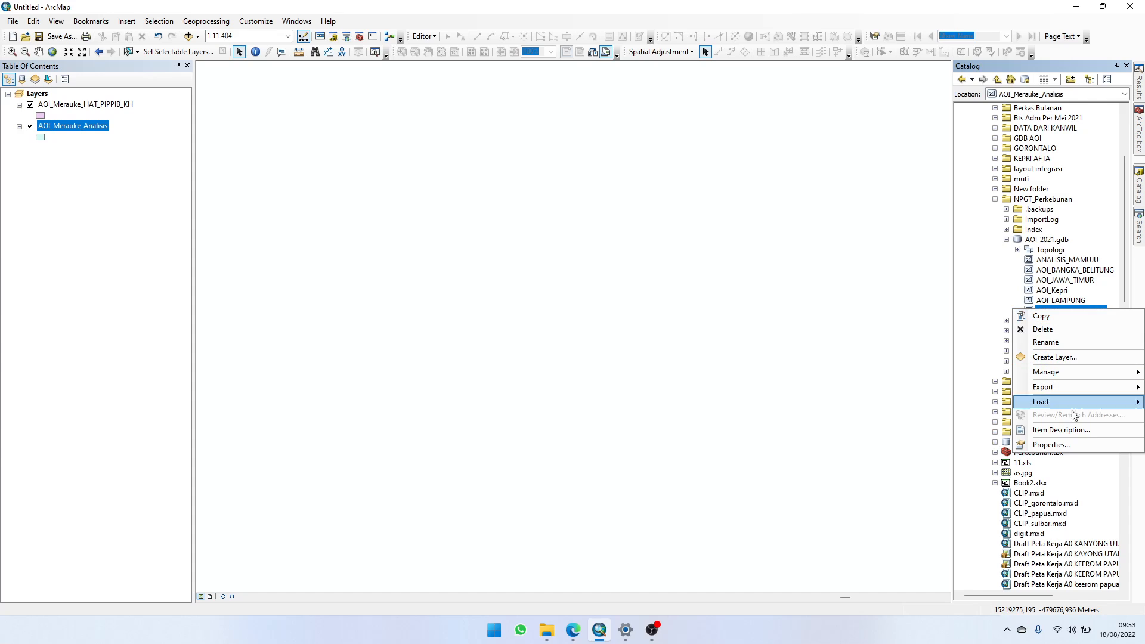
mouse_move(1078, 411)
click(898, 401)
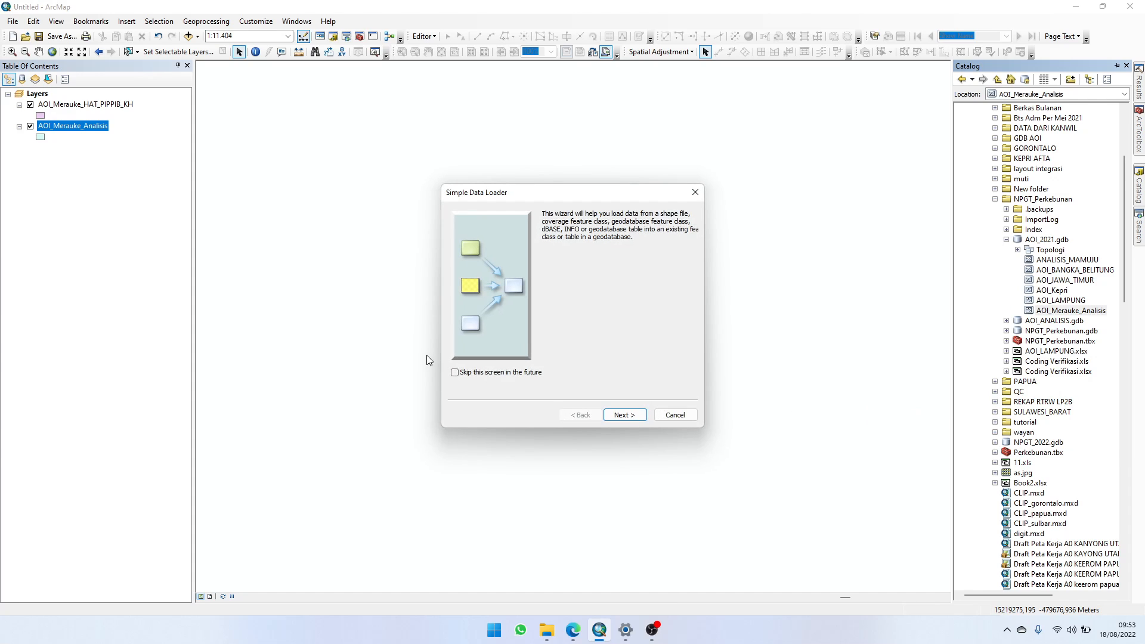
click(624, 415)
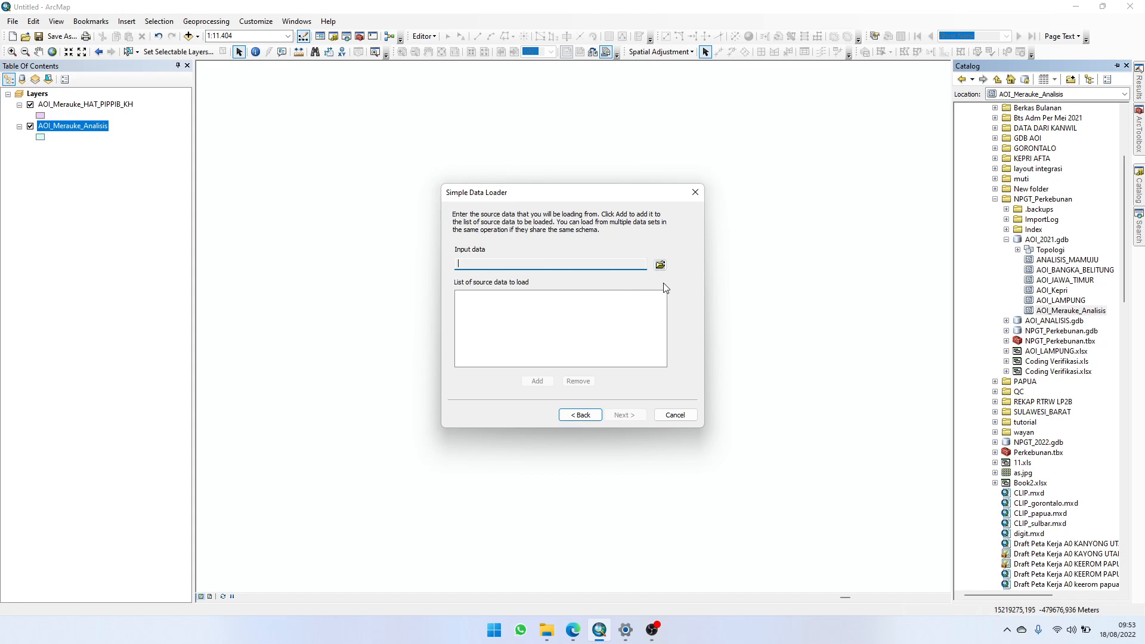
click(660, 265)
click(519, 234)
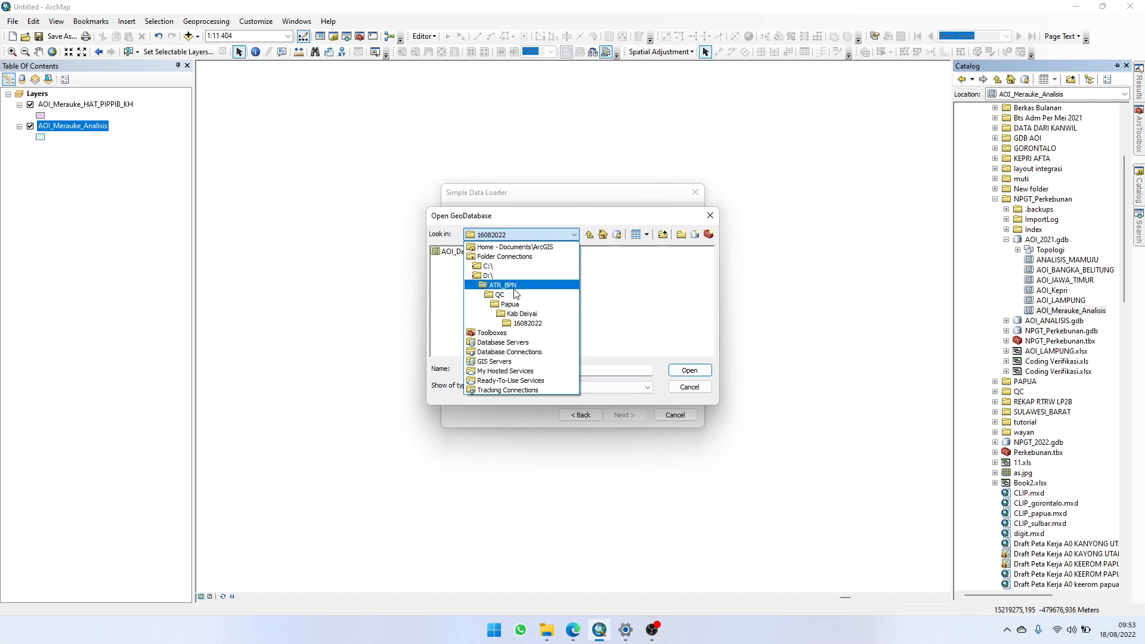
click(524, 307)
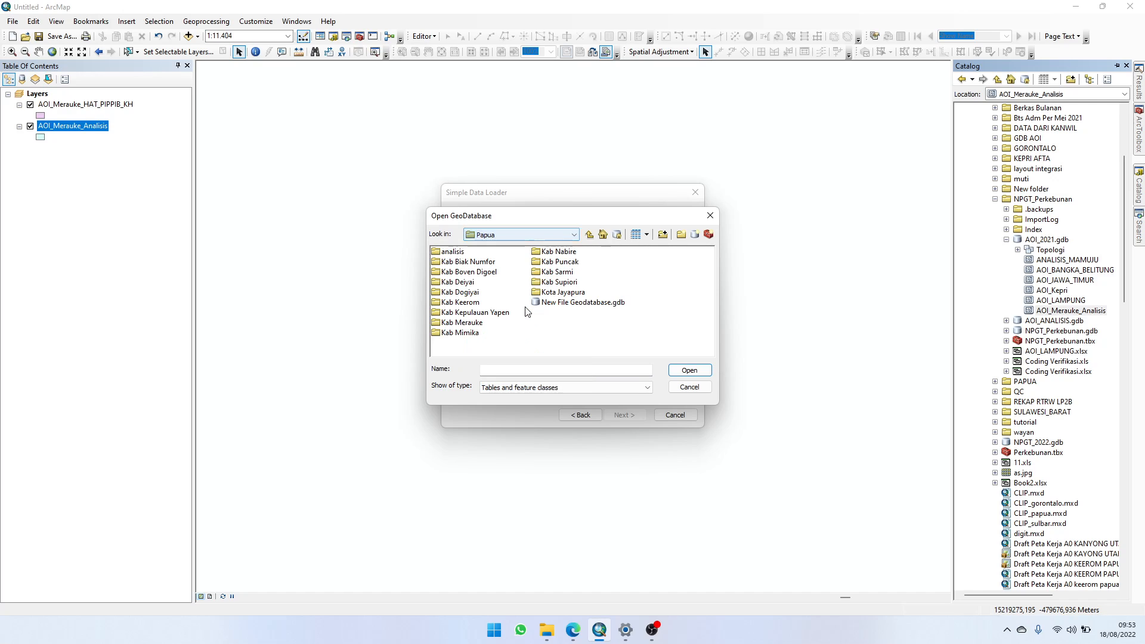
double_click(458, 261)
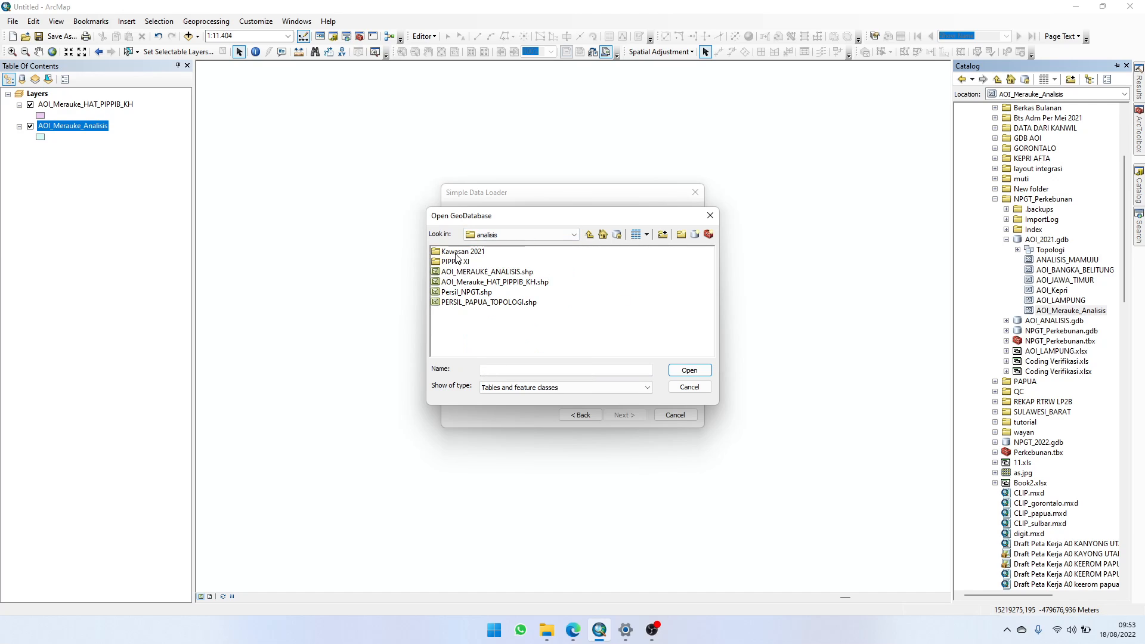
click(519, 284)
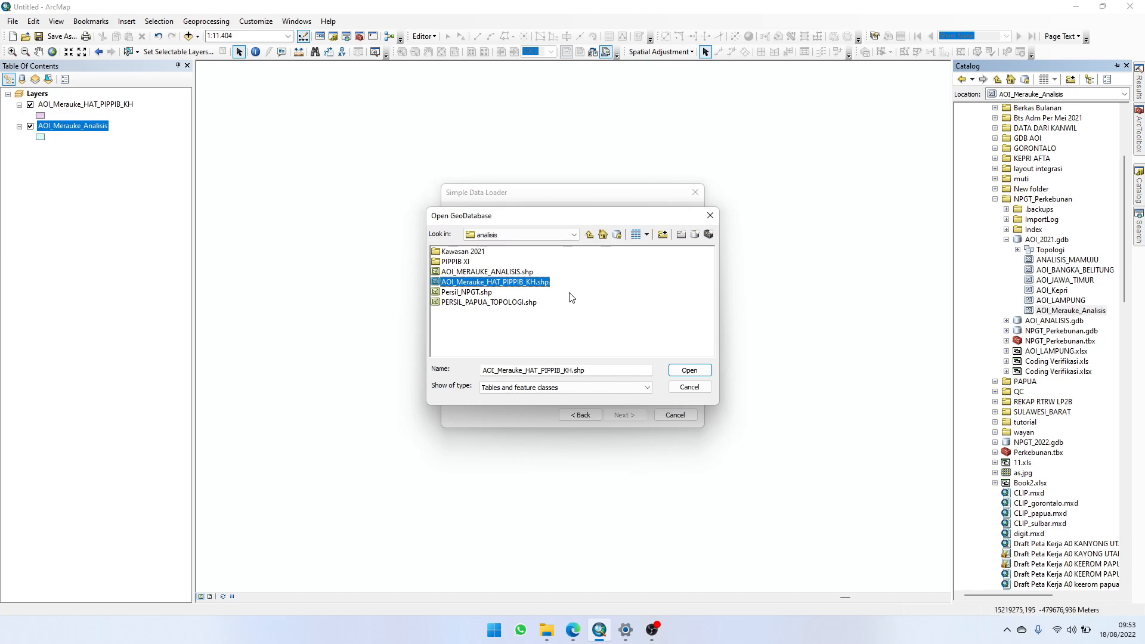
double_click(536, 284)
click(540, 382)
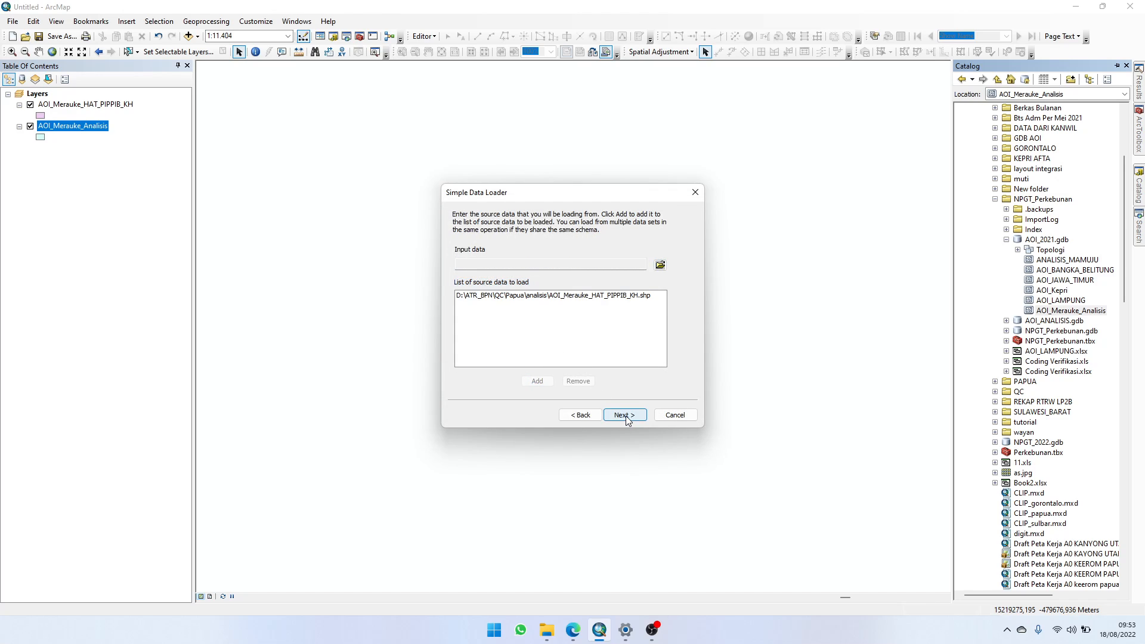
Step: Accept AOI_Merauke_Analisis as the target without a subtype, and match target field HGU_RECLASS to source field HGU_RECLAS
click(626, 417)
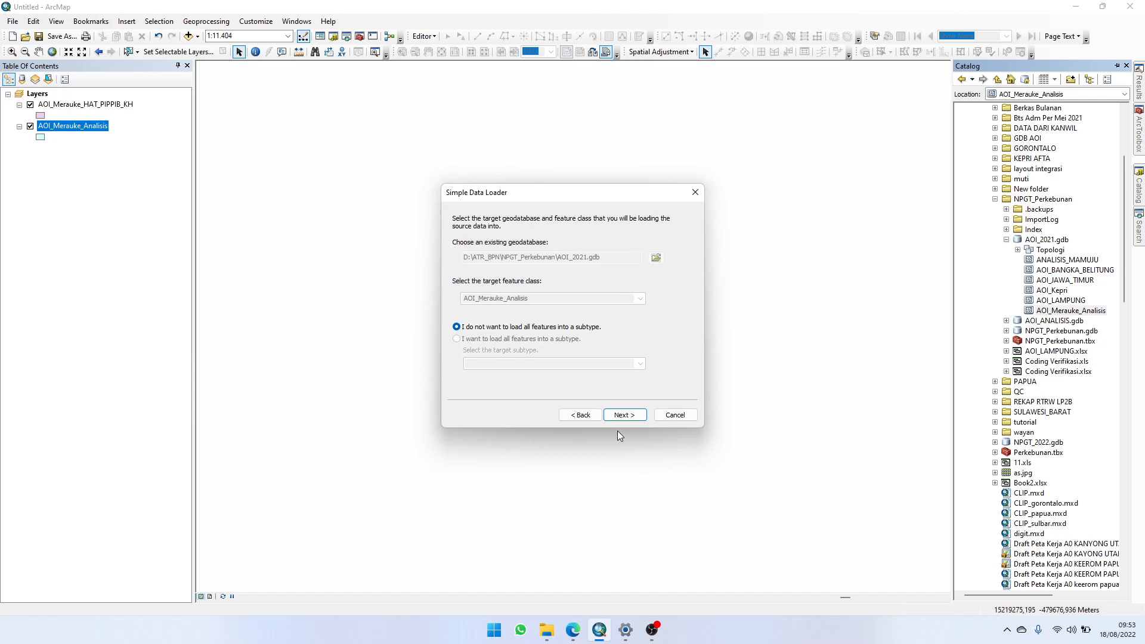
click(622, 414)
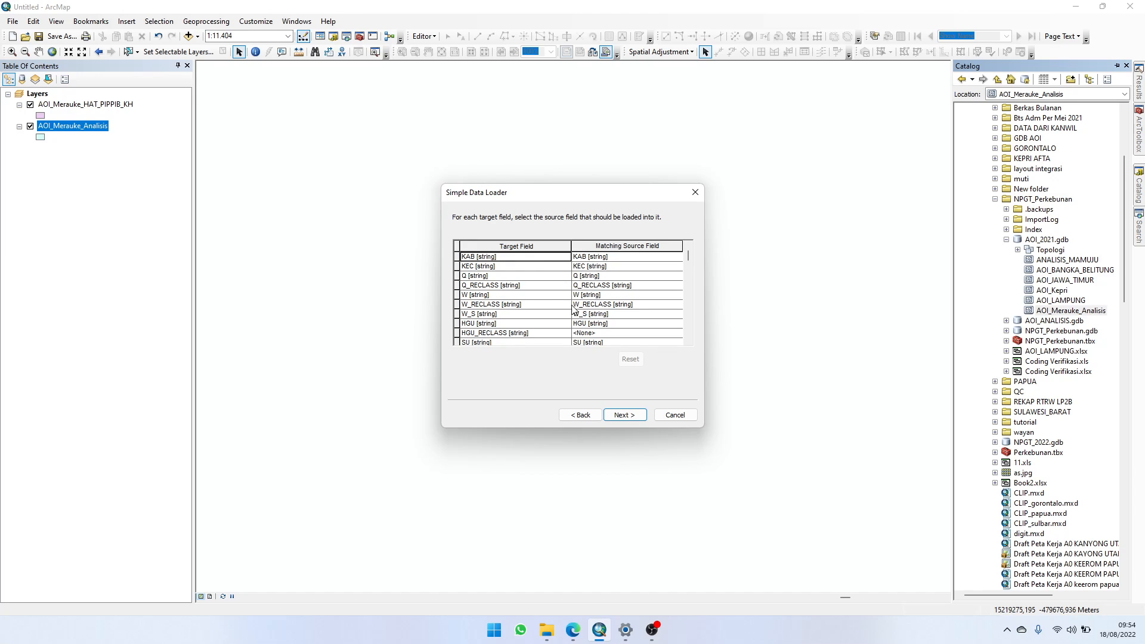
click(598, 334)
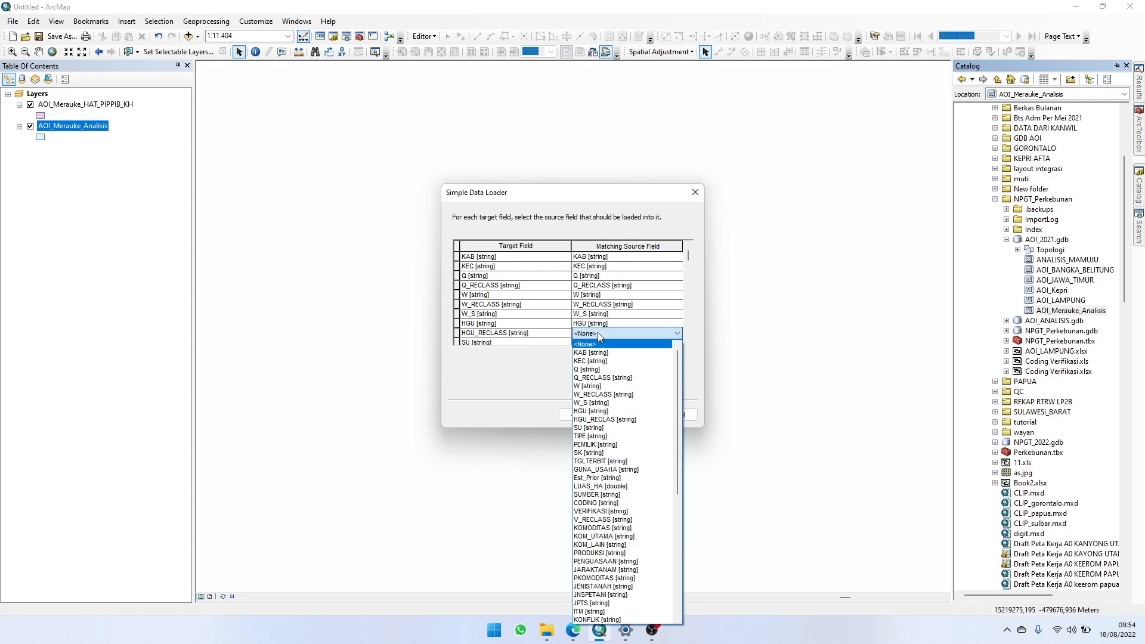
click(625, 419)
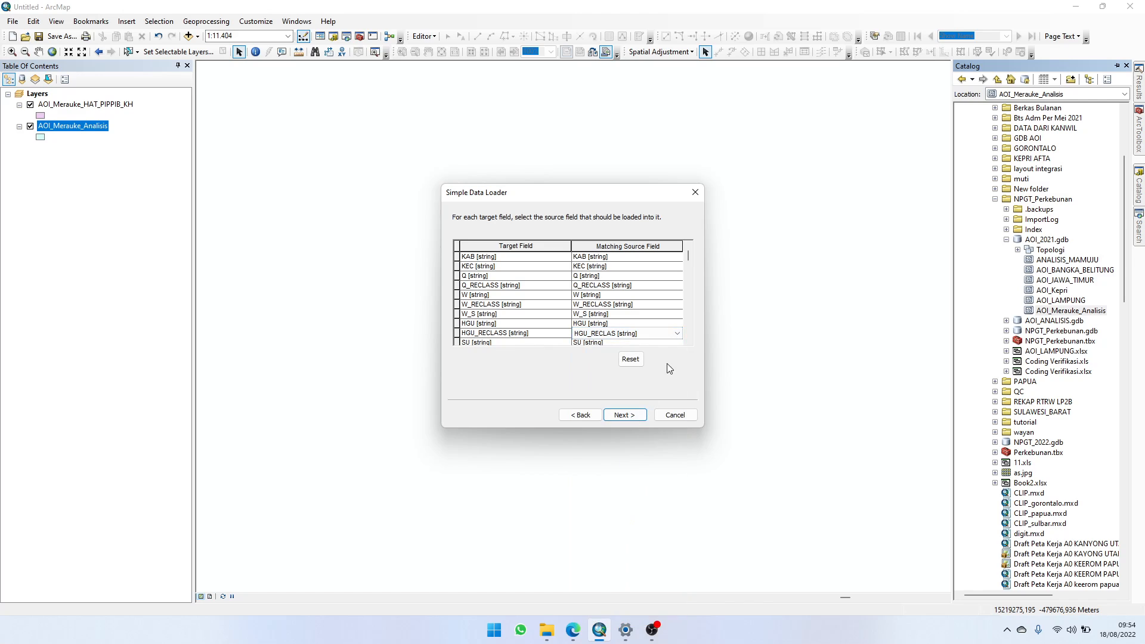
Step: Review the field matches down to HAT_RECLASS and match that target field to source field HAT_RECLAS
scroll(566, 324, down, 4)
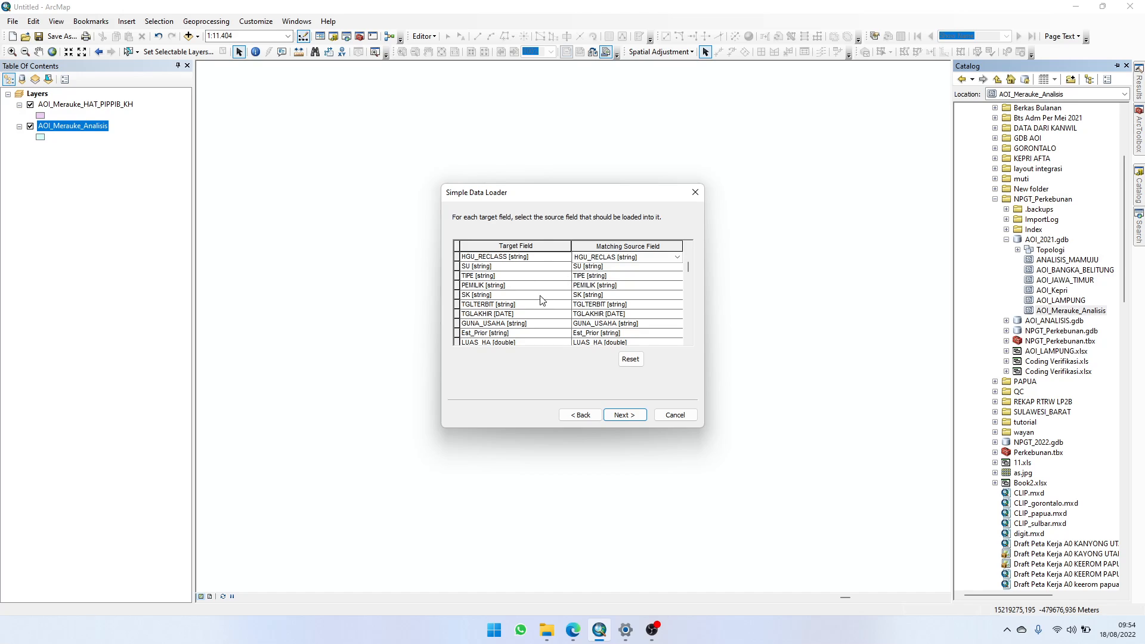
click(688, 343)
click(688, 342)
click(688, 342)
click(688, 342)
click(688, 342)
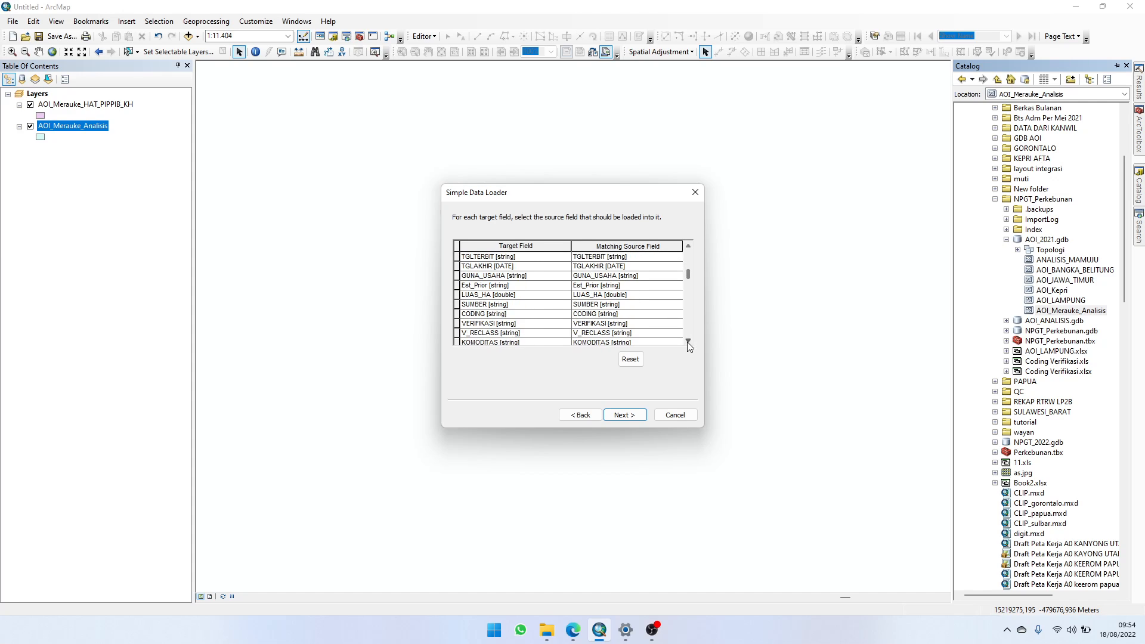
click(688, 343)
click(688, 342)
click(688, 342)
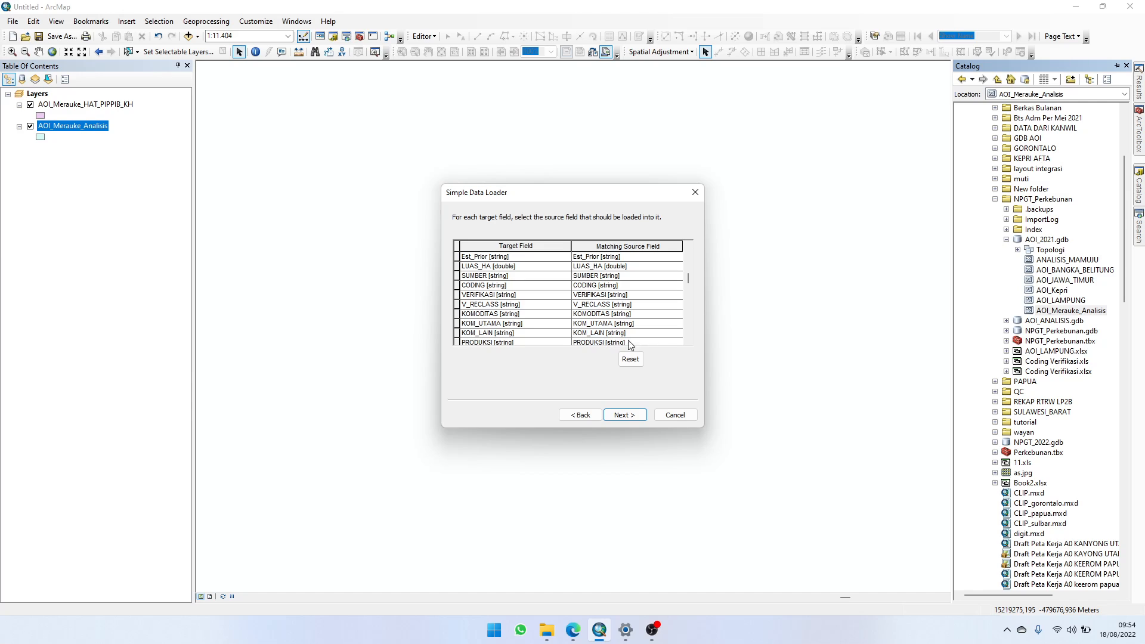
click(689, 341)
click(689, 341)
click(689, 341)
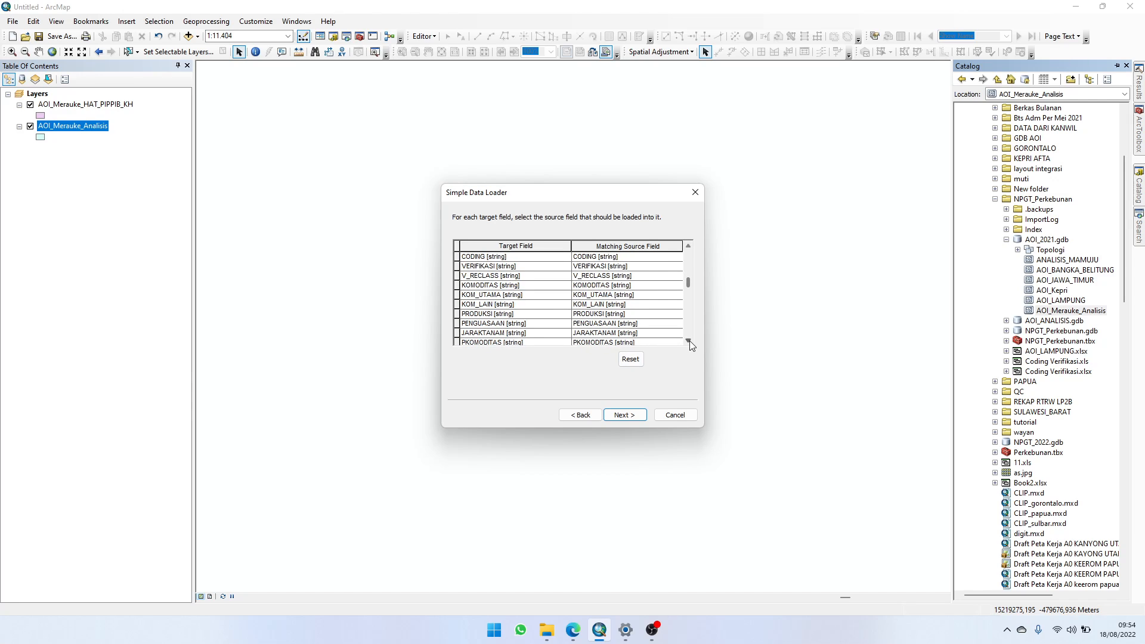
click(689, 341)
click(689, 341)
click(689, 341)
click(689, 341)
click(689, 341)
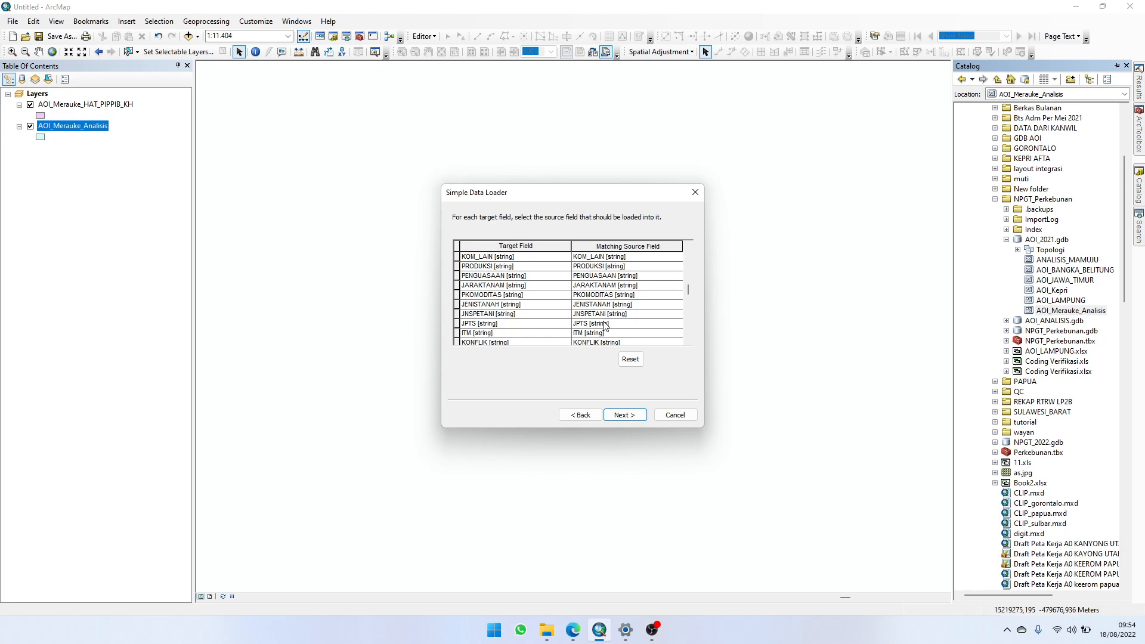
click(688, 341)
click(688, 341)
click(687, 341)
click(688, 341)
click(688, 341)
click(688, 341)
click(687, 341)
click(688, 341)
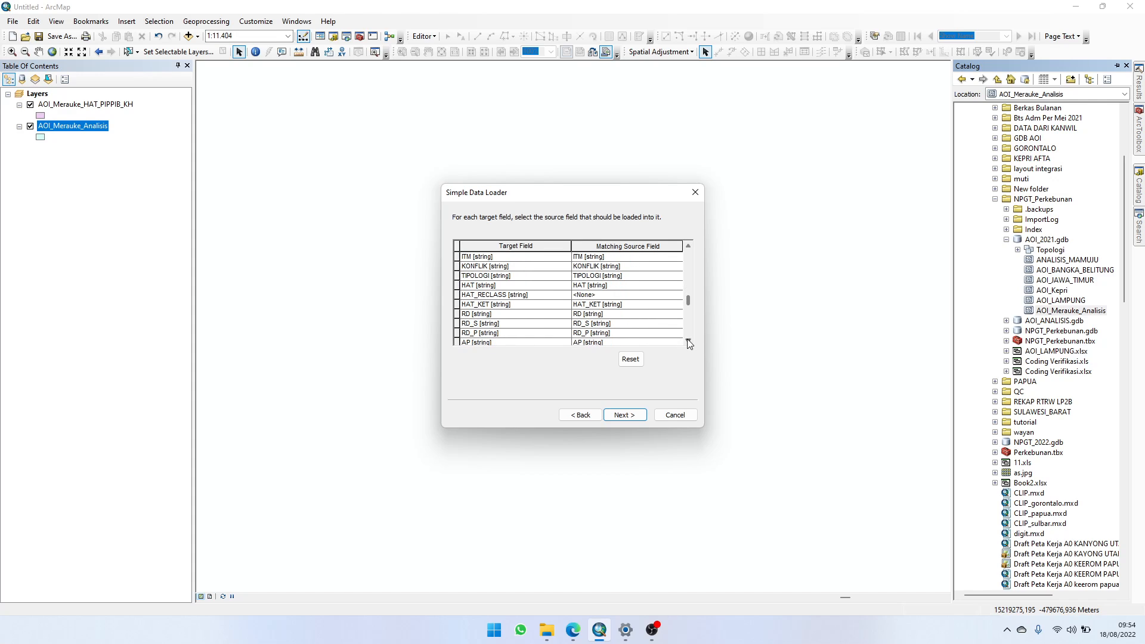
click(604, 295)
click(604, 295)
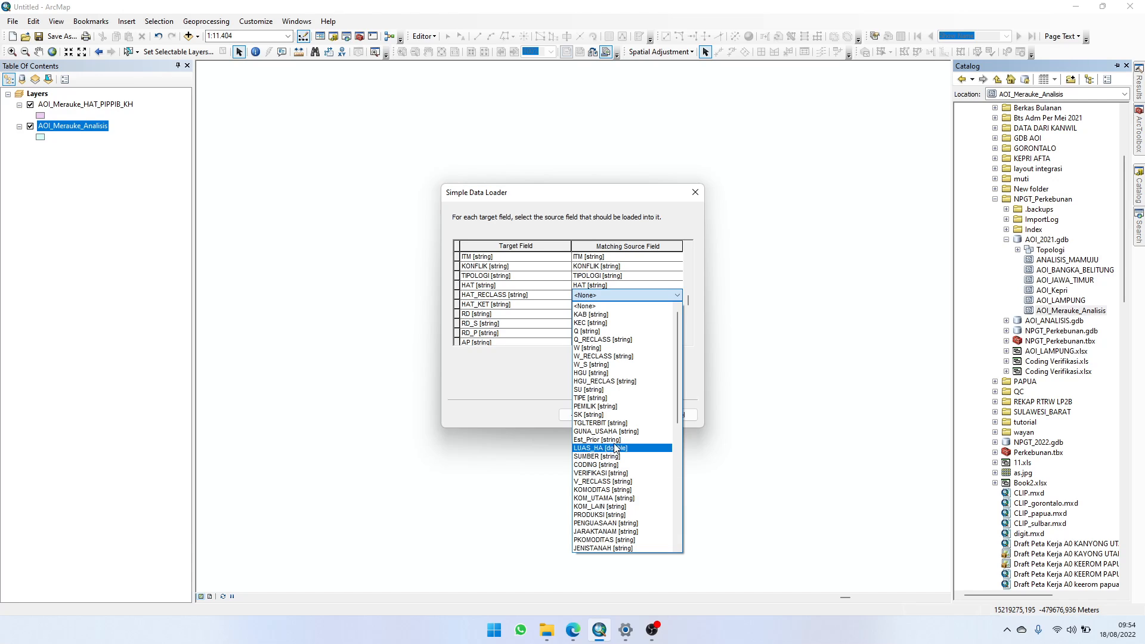
scroll(615, 448, down, 4)
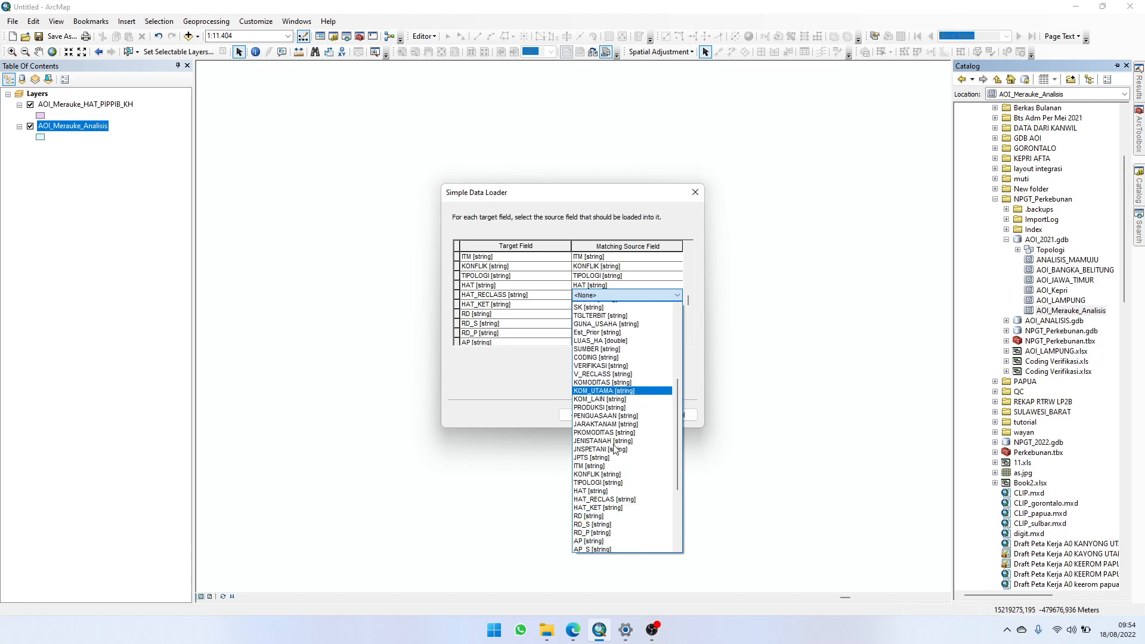
scroll(614, 448, down, 6)
click(611, 341)
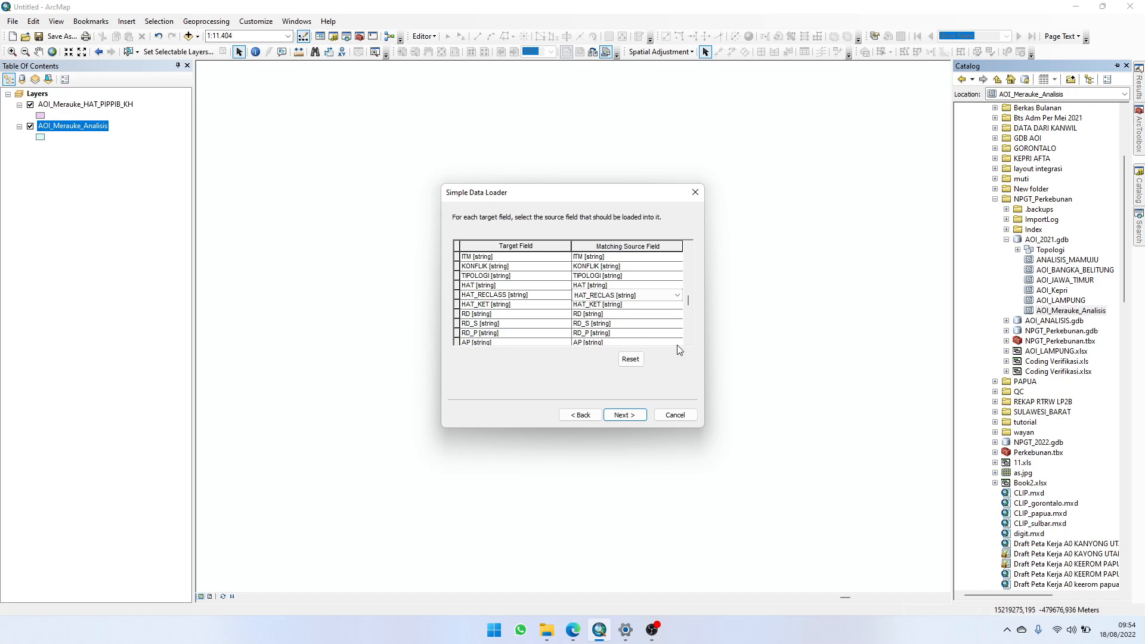
Step: Match target field LP2B_RECLASS to source field LP2B_RECLA
scroll(688, 337, down, 5)
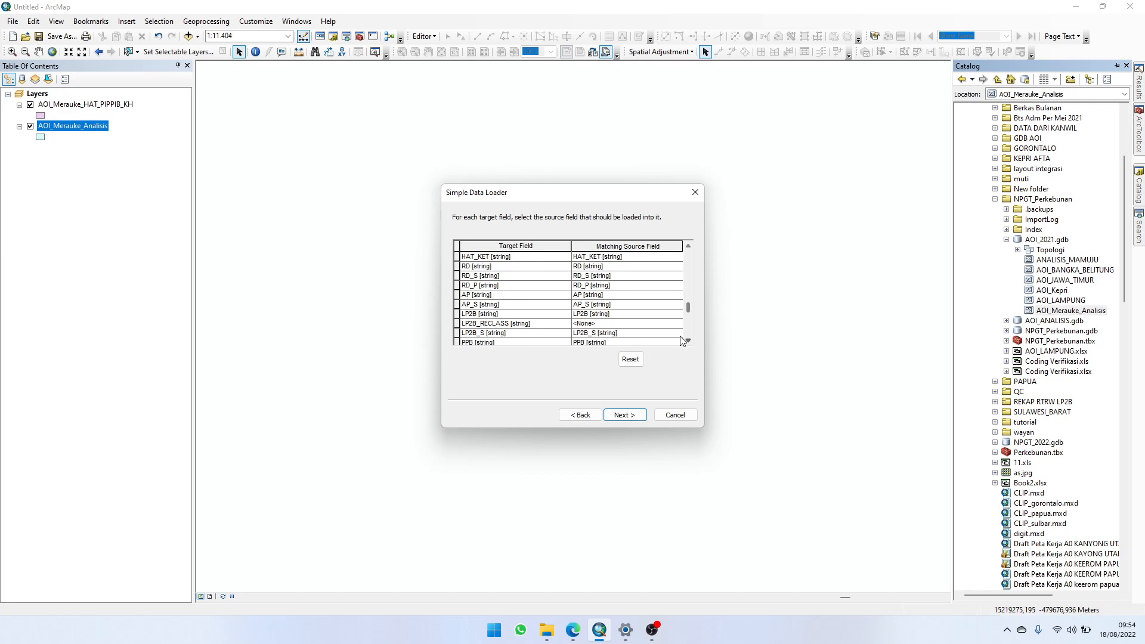
click(621, 327)
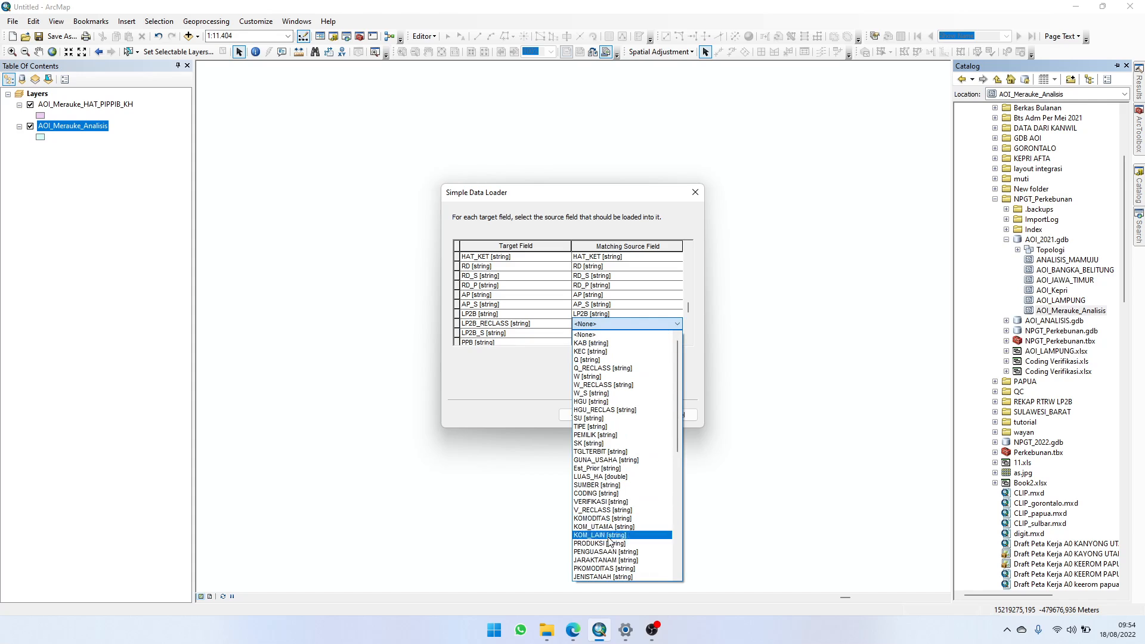
scroll(608, 540, down, 9)
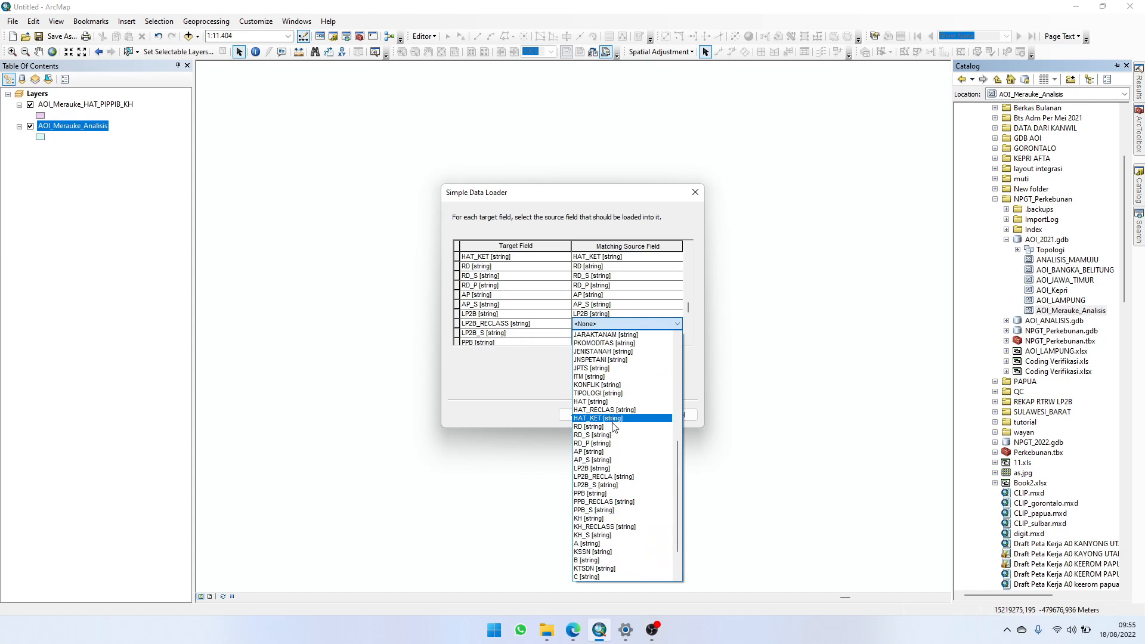
click(614, 476)
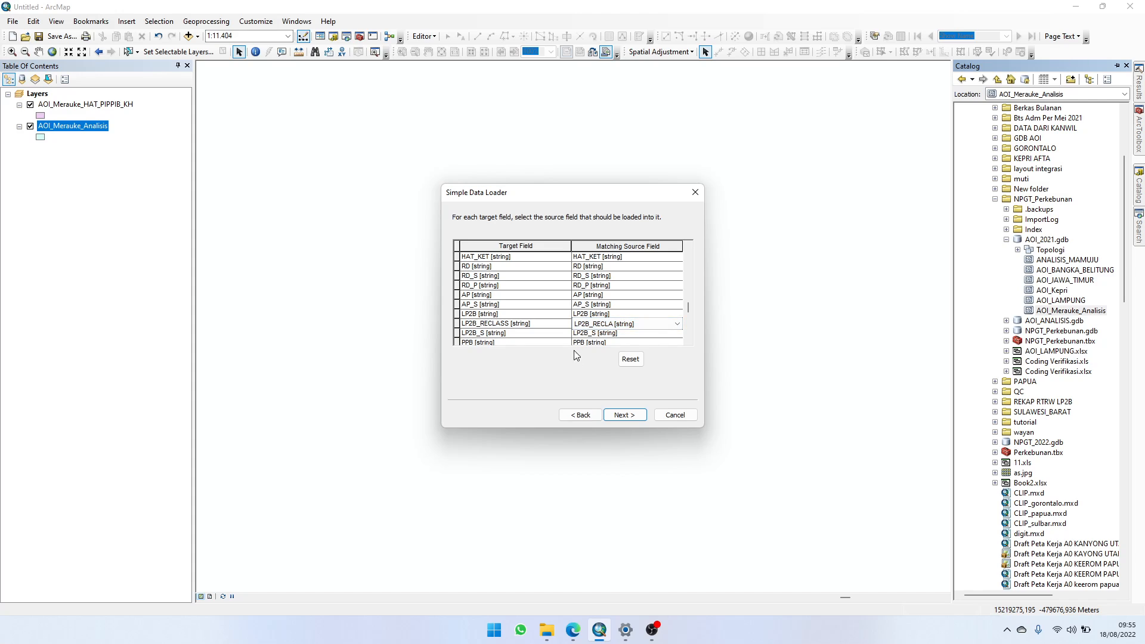
Step: Match target field PPB_RECLASS to source field PPB_RECLAS
click(687, 341)
click(687, 341)
click(687, 341)
click(687, 341)
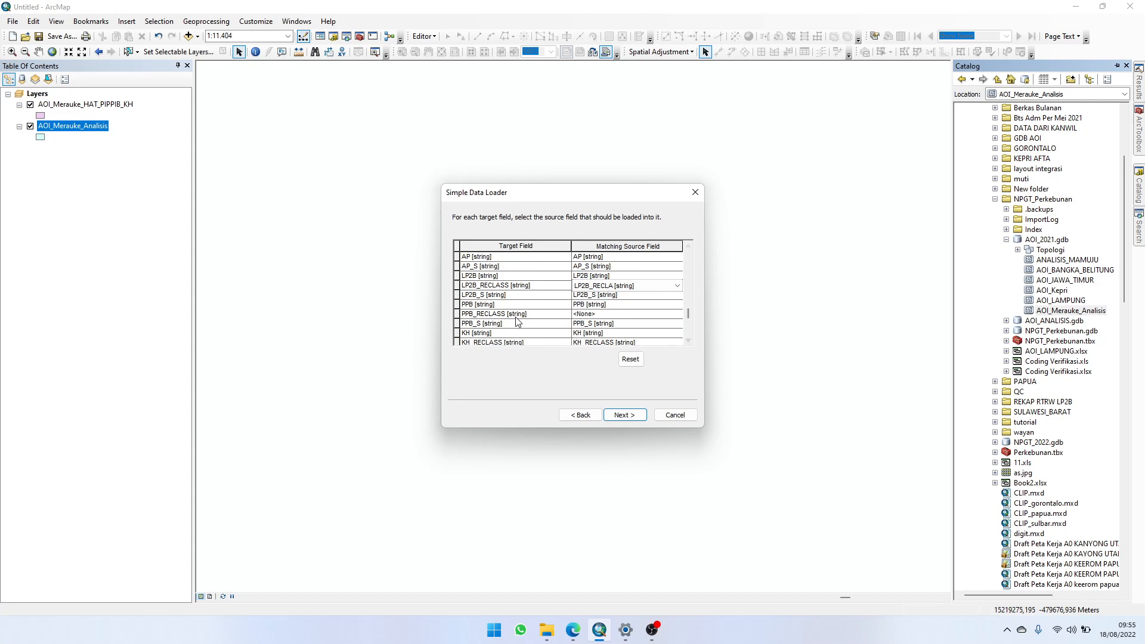
click(584, 315)
scroll(638, 486, down, 1)
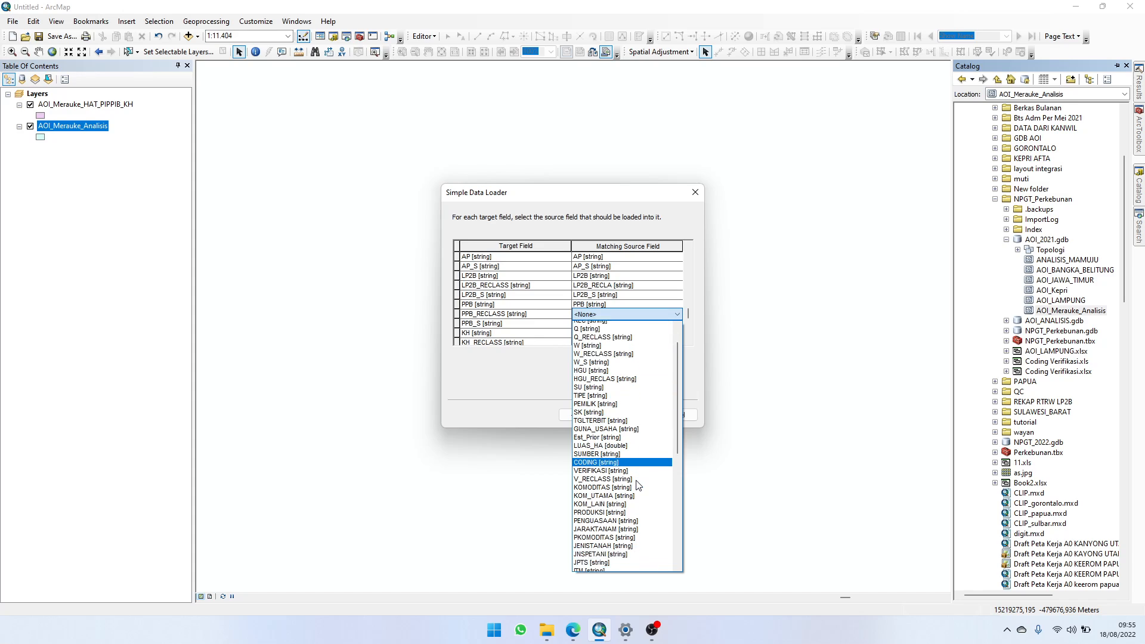
scroll(638, 486, down, 10)
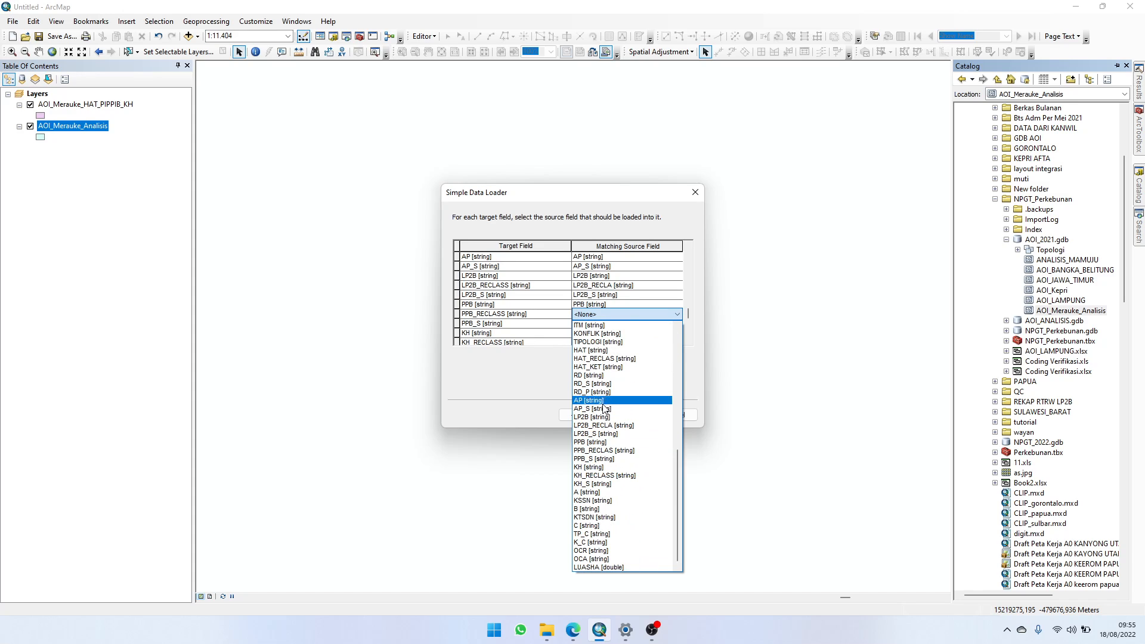
click(604, 450)
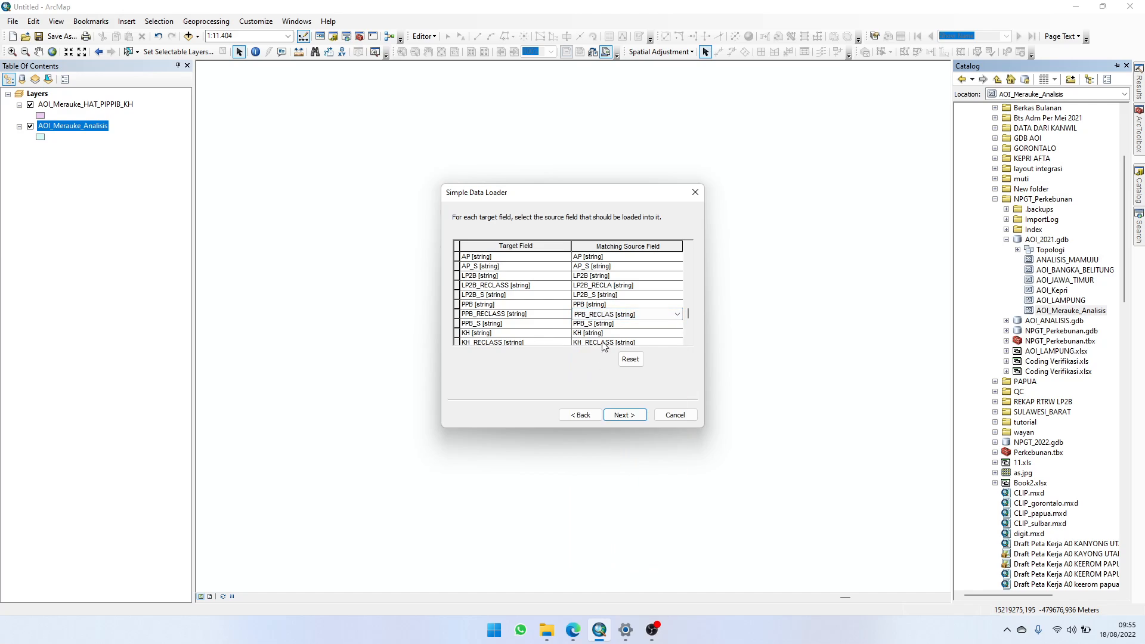
Step: Check the remaining field matches through LUASHA, then load all of the source data and finish the data loader
scroll(688, 342, down, 5)
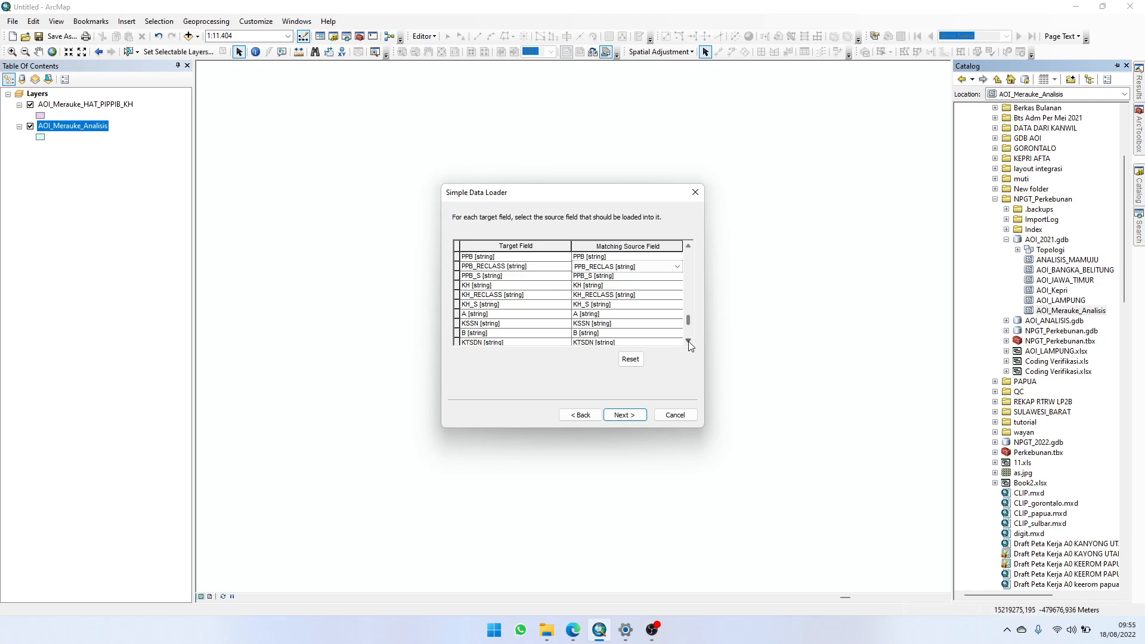
scroll(688, 341, down, 5)
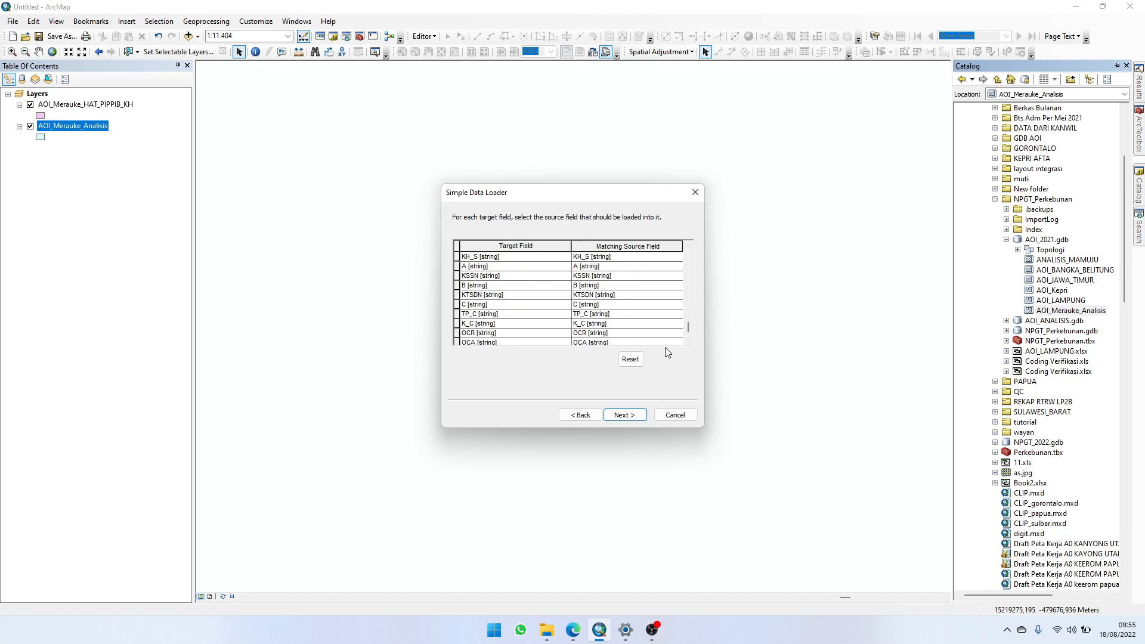
scroll(686, 341, down, 2)
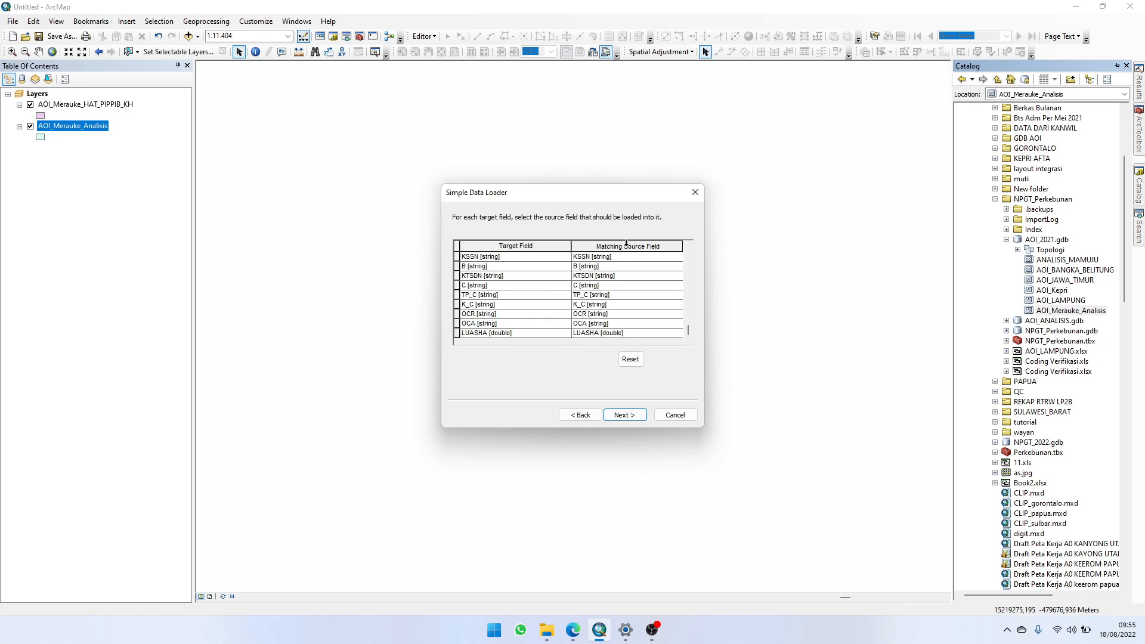
click(621, 415)
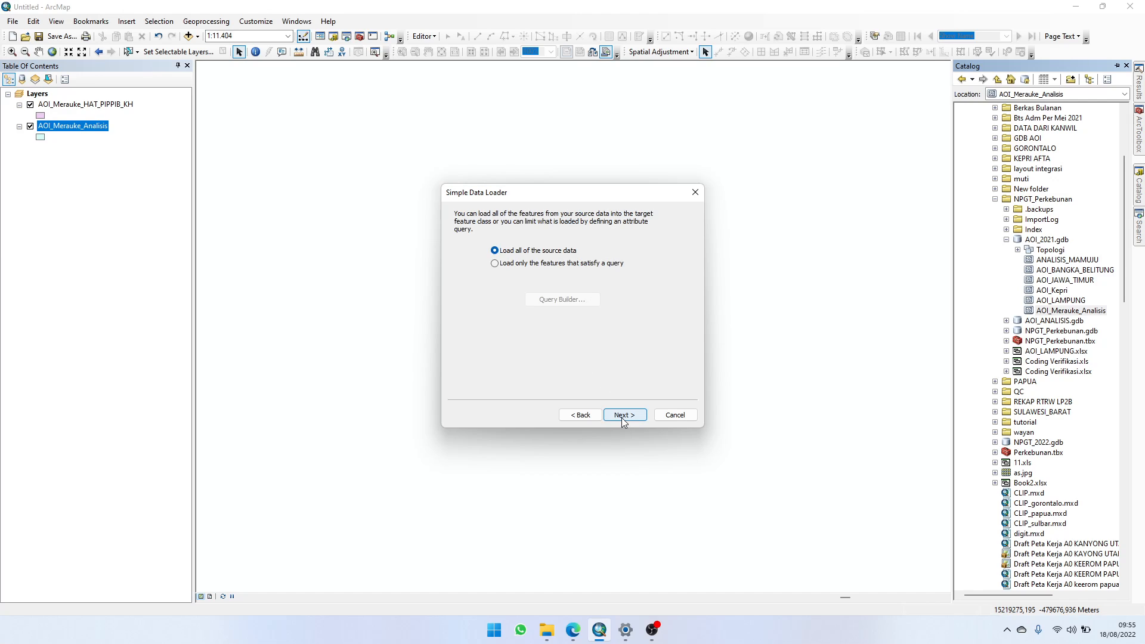
click(621, 416)
click(621, 416)
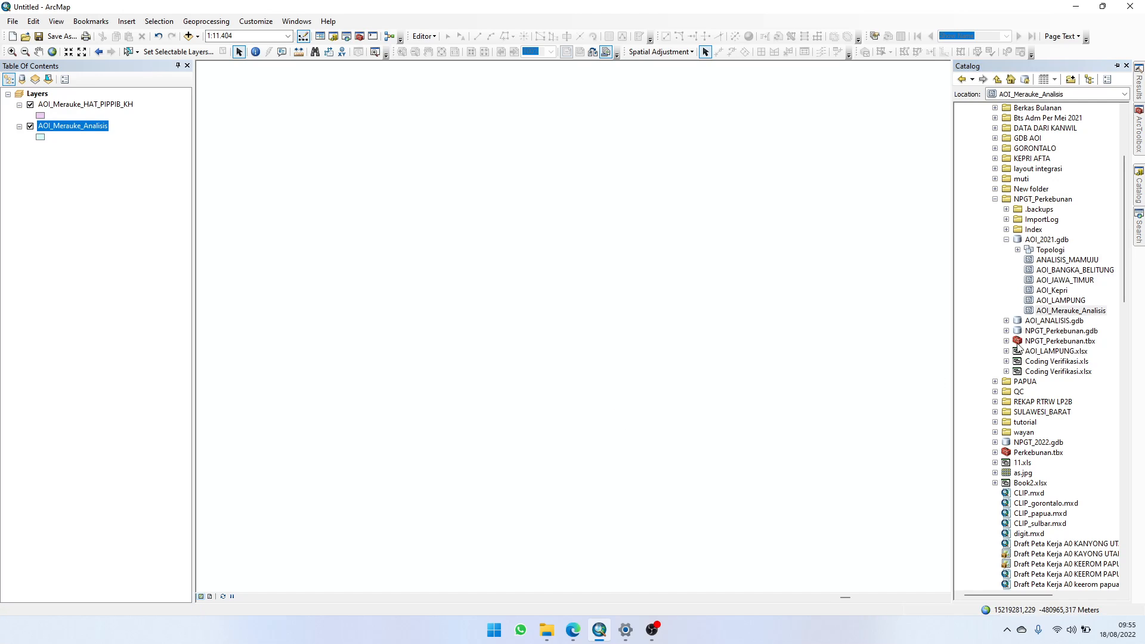
Step: Remove the AOI_Merauke_HAT_PIPPIB_KH layer from the map and zoom to the loaded AOI_Merauke_Analisis polygons
right_click(100, 104)
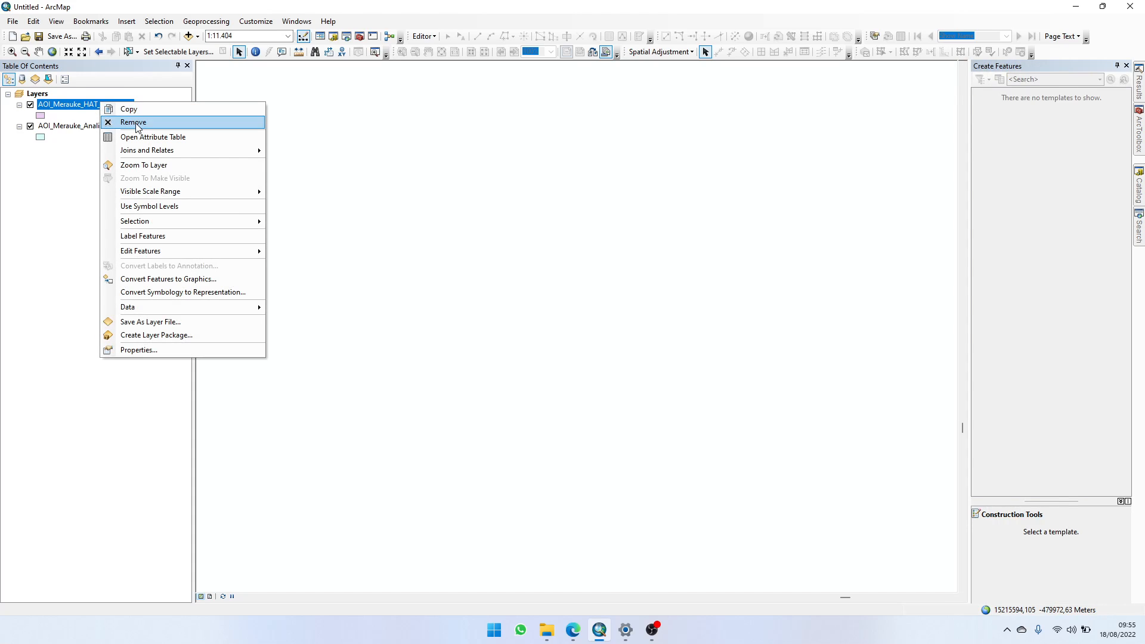
click(134, 123)
right_click(88, 107)
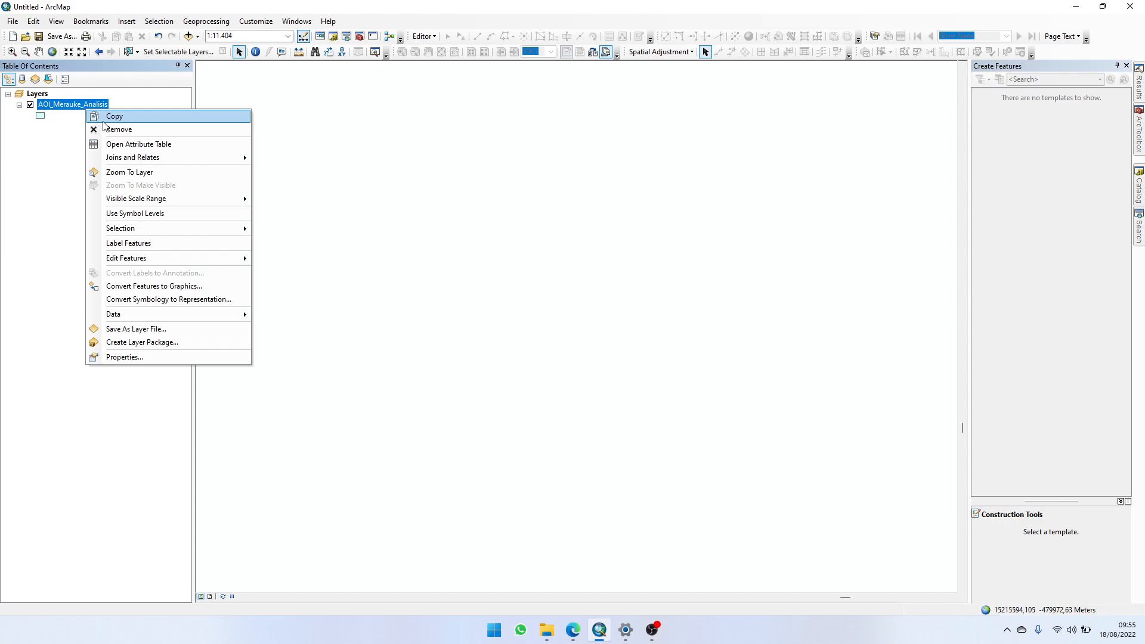
click(128, 171)
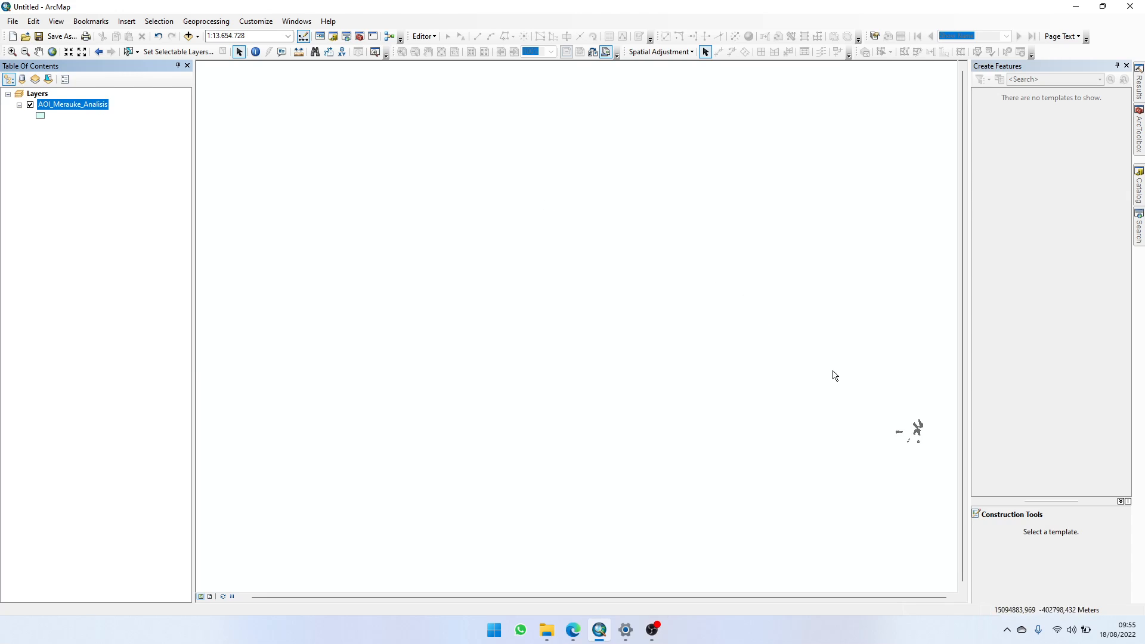
scroll(926, 451, down, 4)
scroll(918, 441, down, 2)
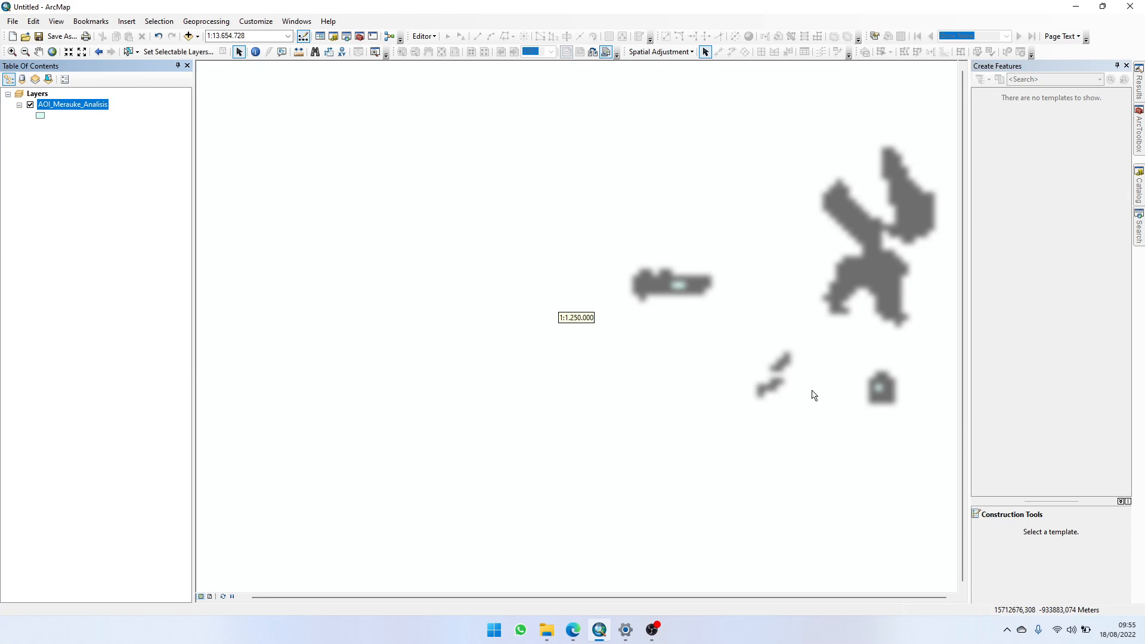
Step: Examine the LP2B, PIPPIB and Kawasan Hutan reclass columns in the AOI_Merauke_Analisis attribute table, and close the table
right_click(63, 106)
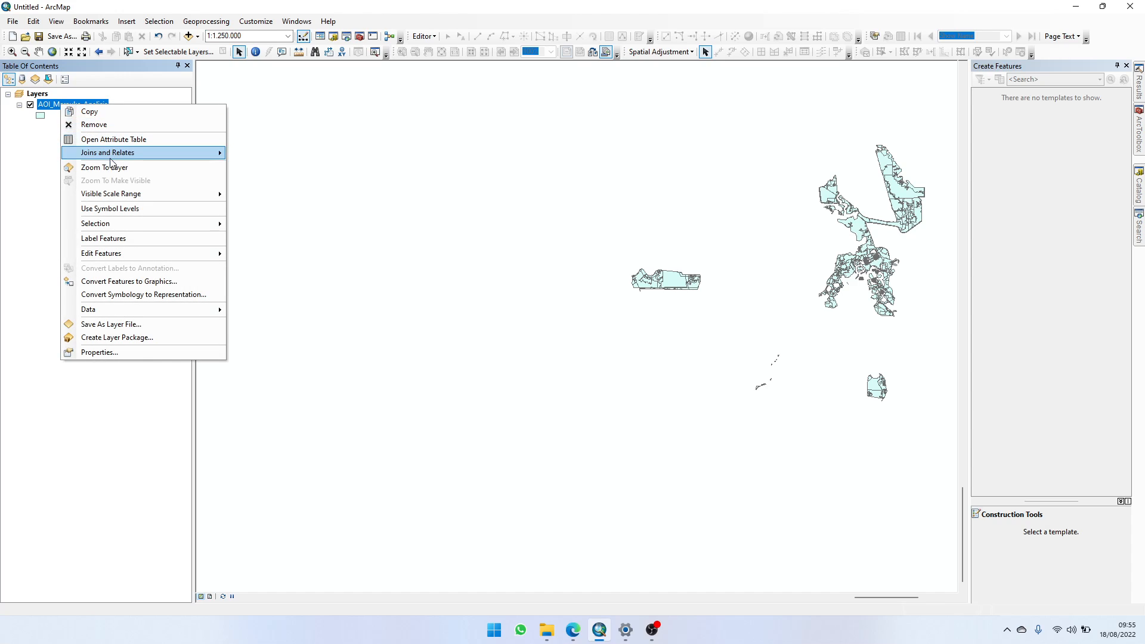
click(116, 139)
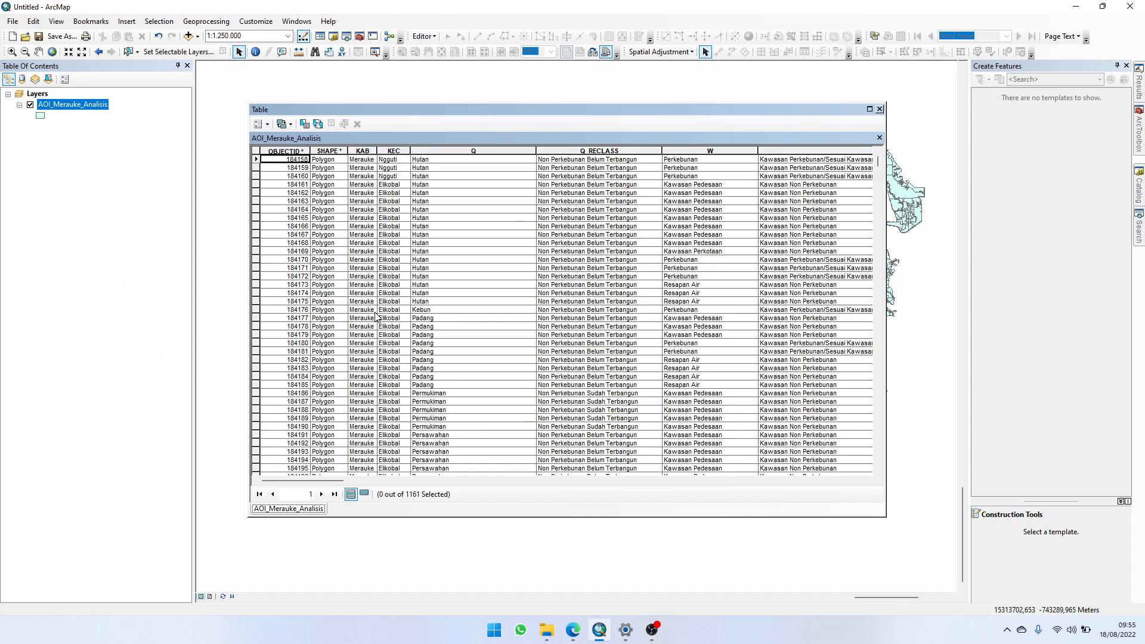
drag(327, 481, 739, 400)
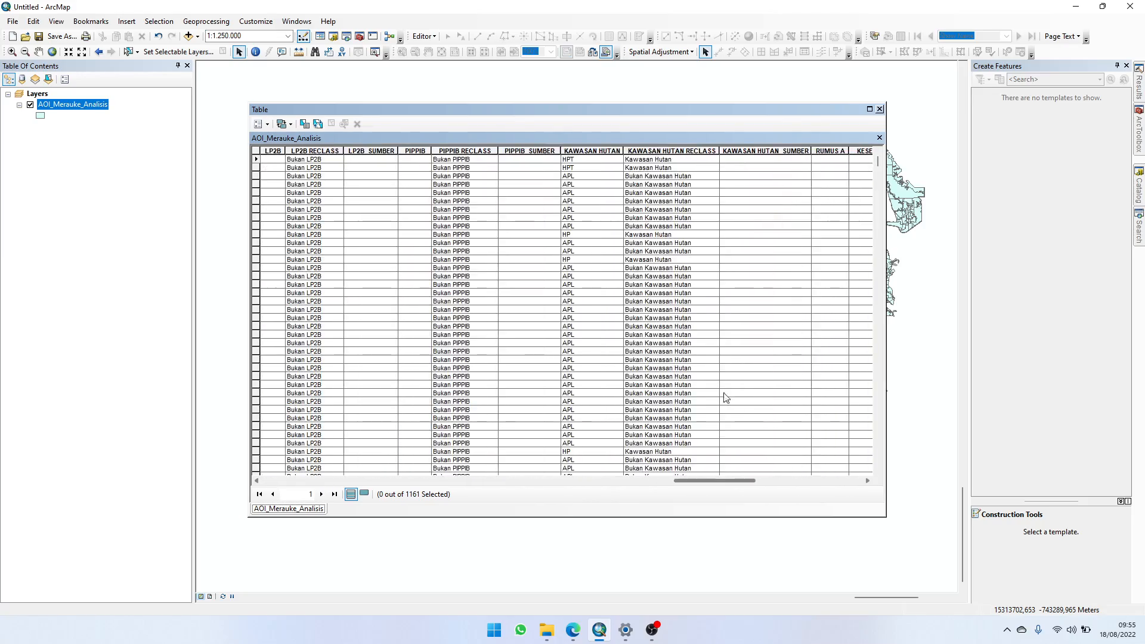
scroll(664, 361, down, 20)
scroll(668, 357, down, 10)
scroll(903, 248, down, 2)
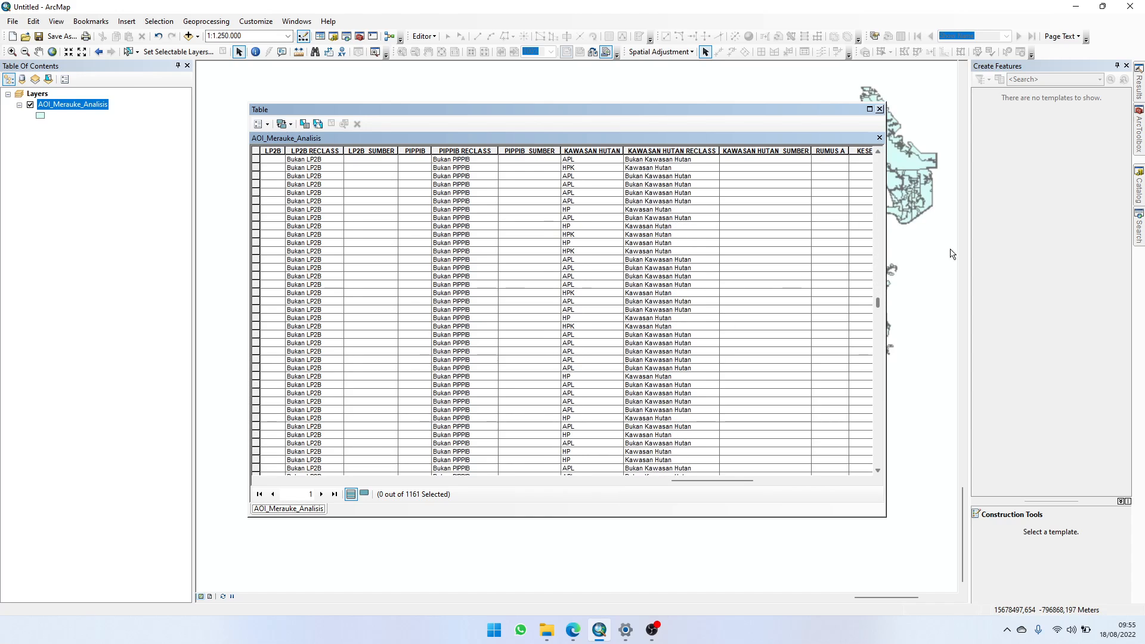
drag(875, 299, 872, 463)
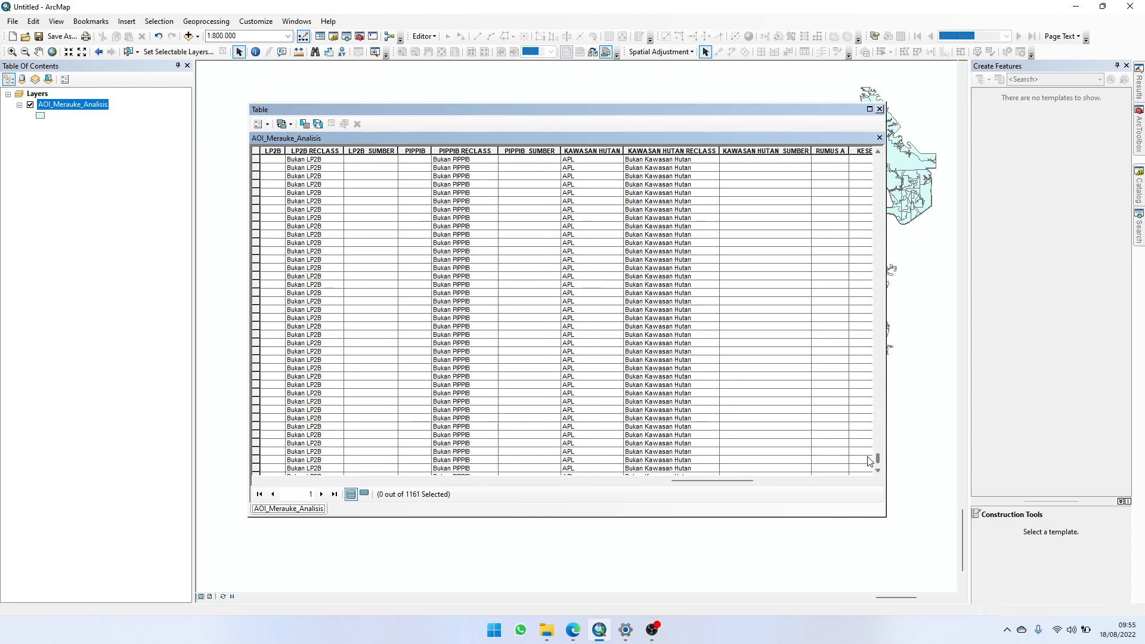
click(879, 109)
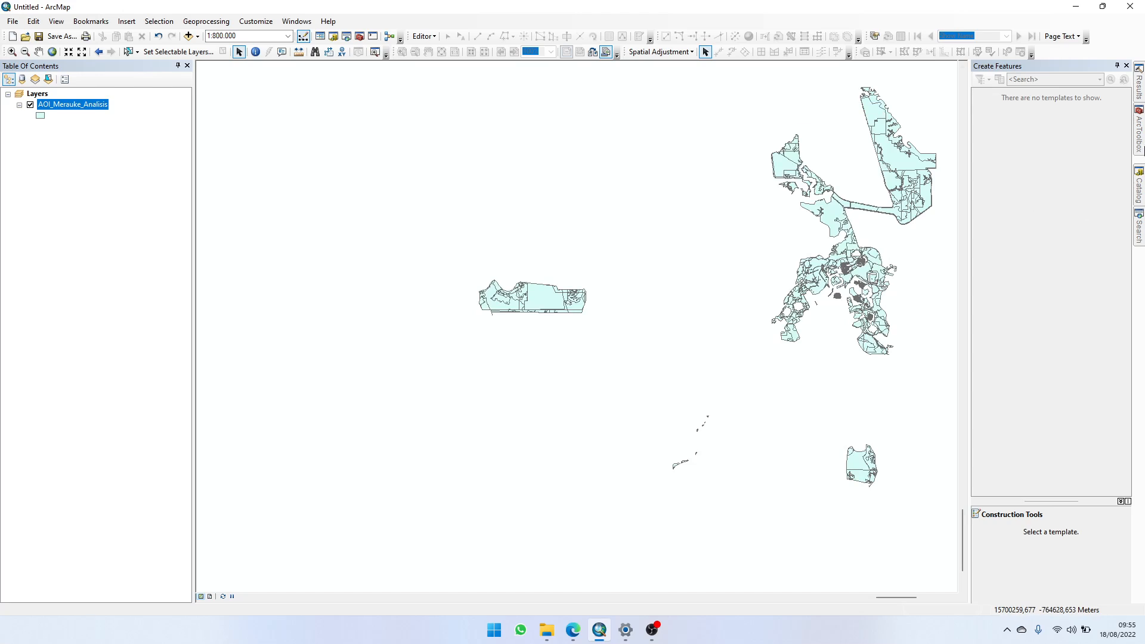
Step: Locate Model inside the Toolset of the Perkebunan.tbx toolbox
mouse_move(1139, 189)
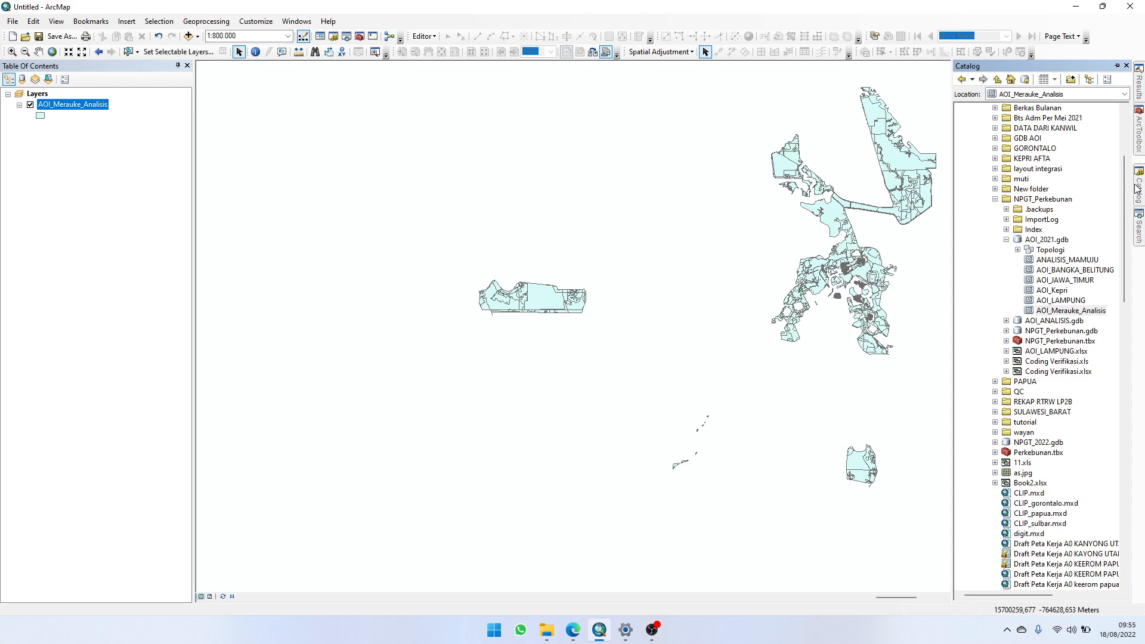
click(1076, 313)
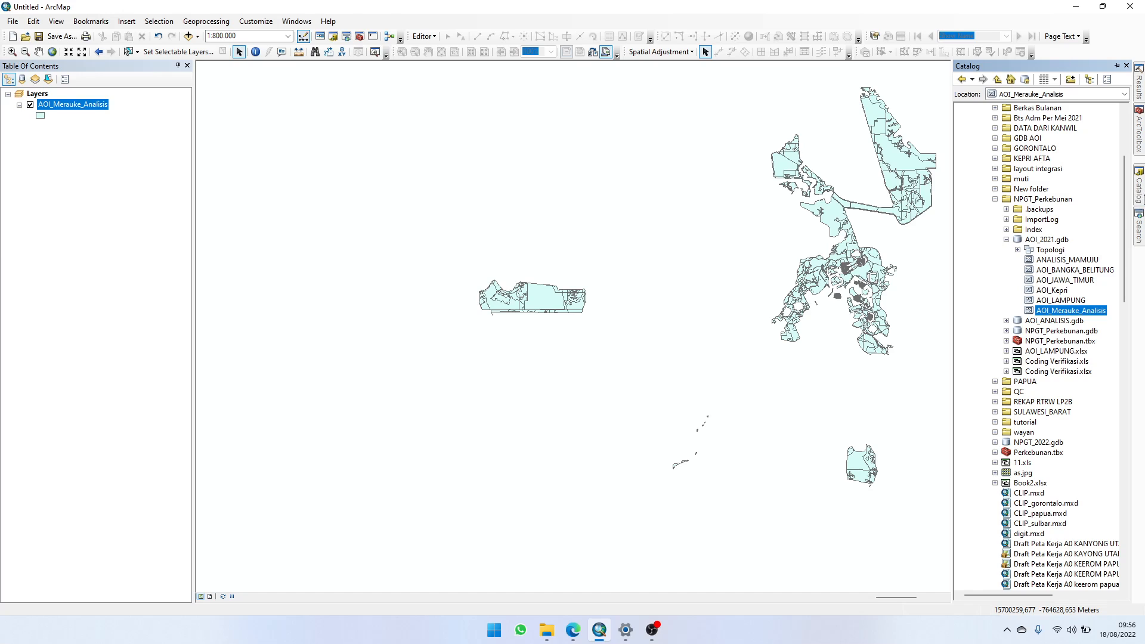
scroll(1006, 342, down, 4)
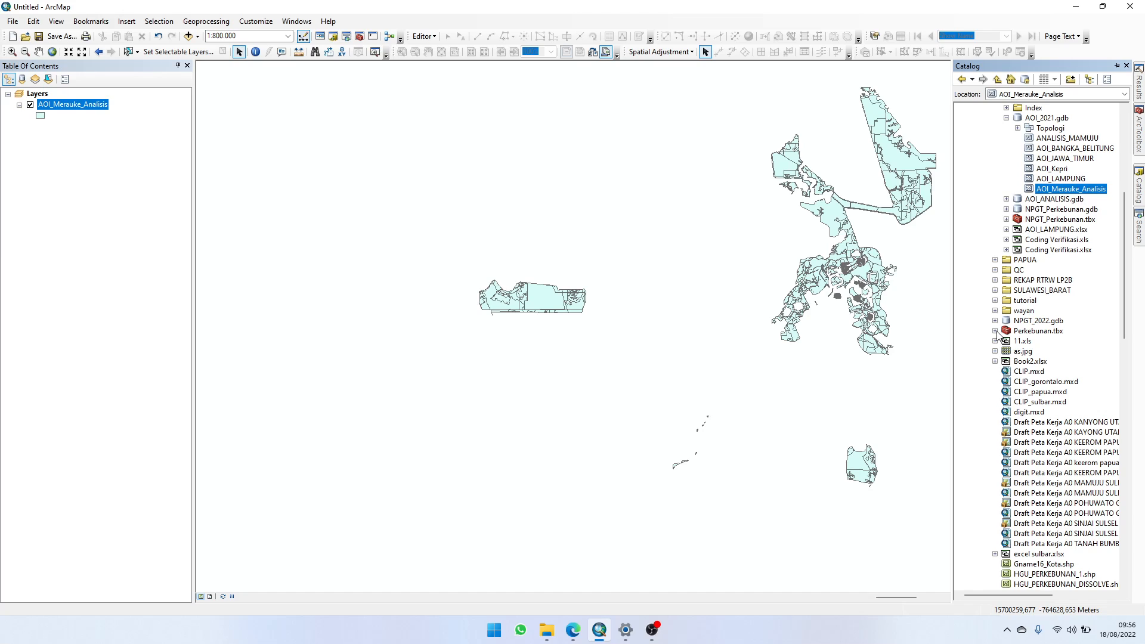
click(994, 331)
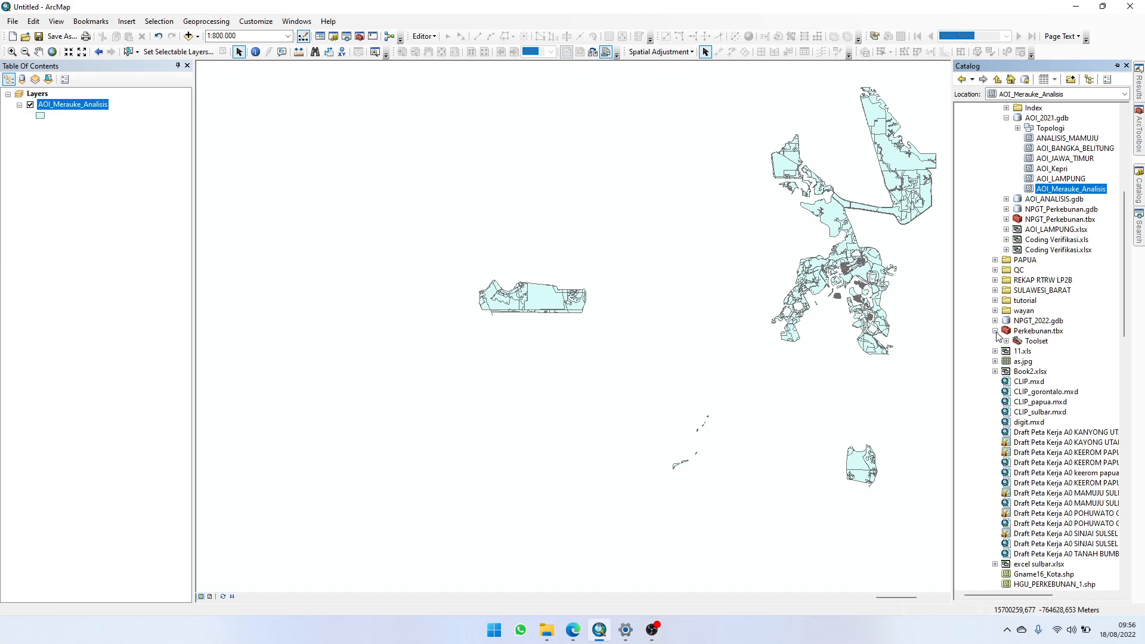
click(1006, 341)
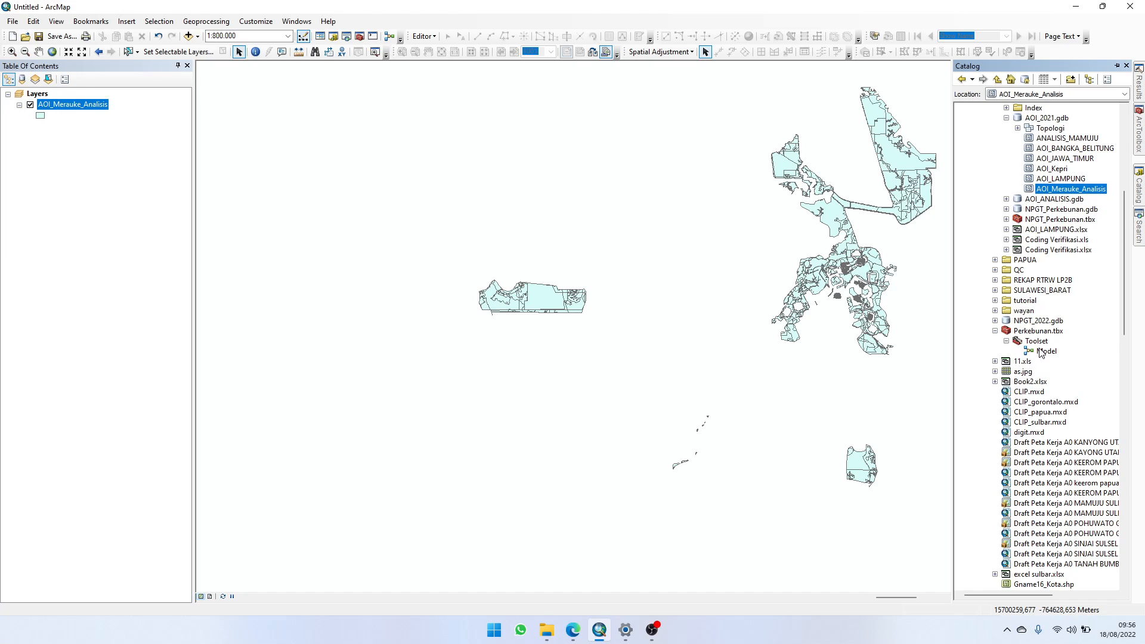
click(1042, 351)
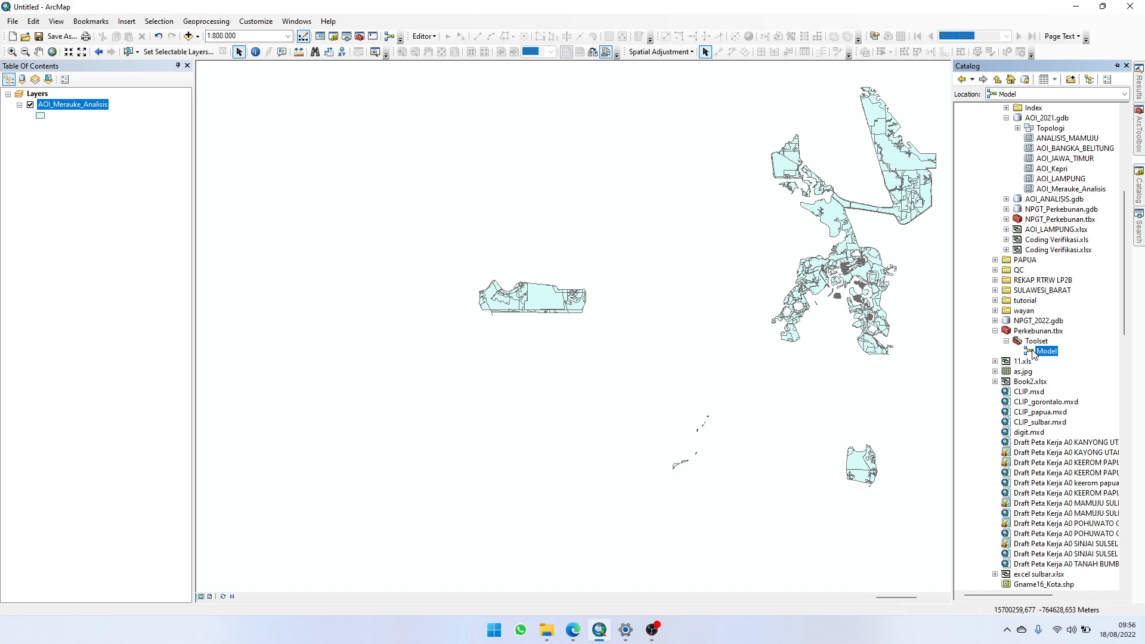
right_click(1040, 355)
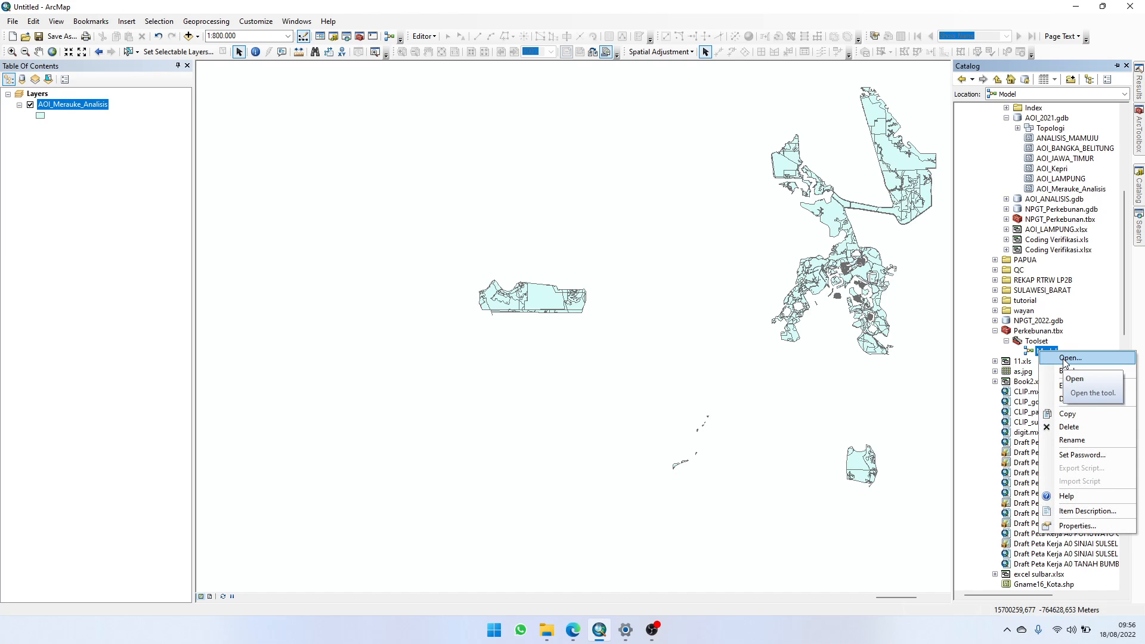
click(1067, 358)
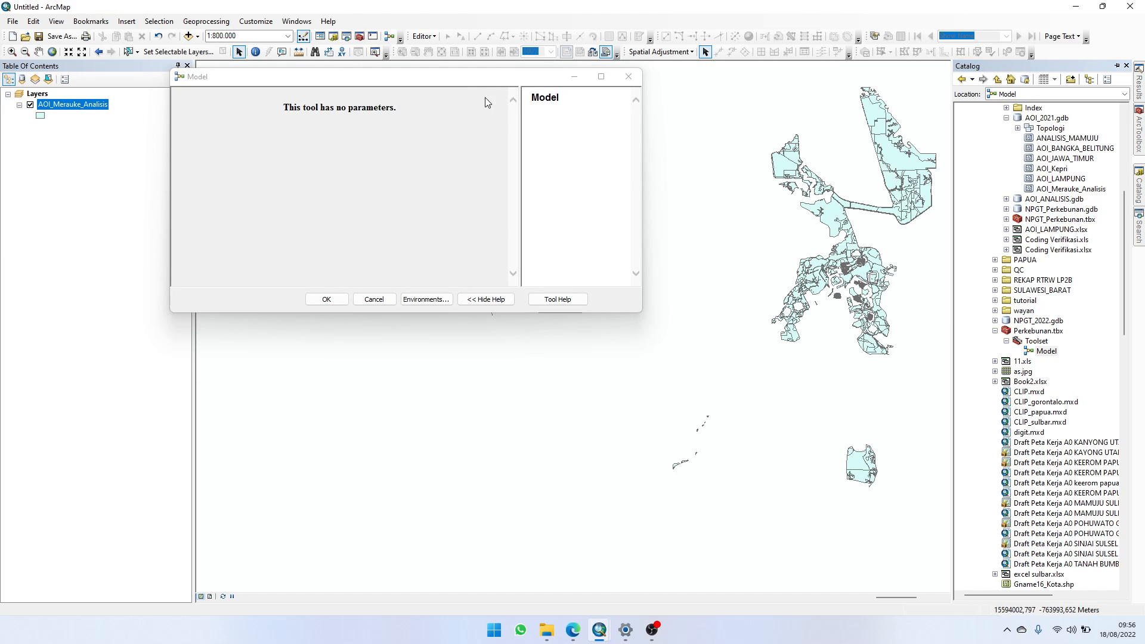
drag(496, 84, 479, 118)
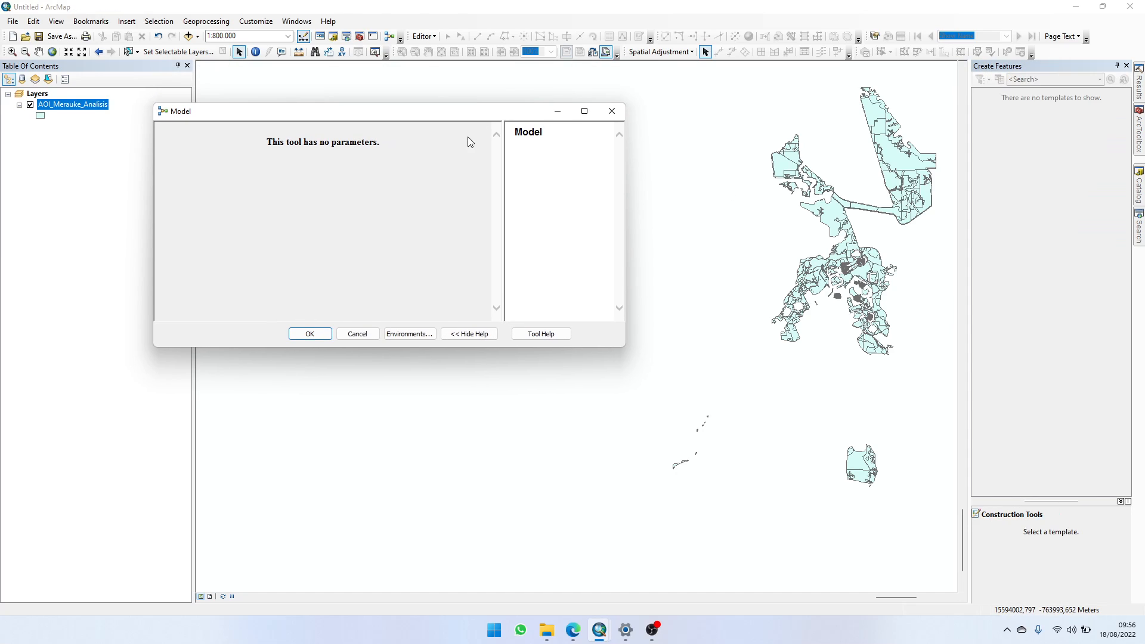
click(355, 334)
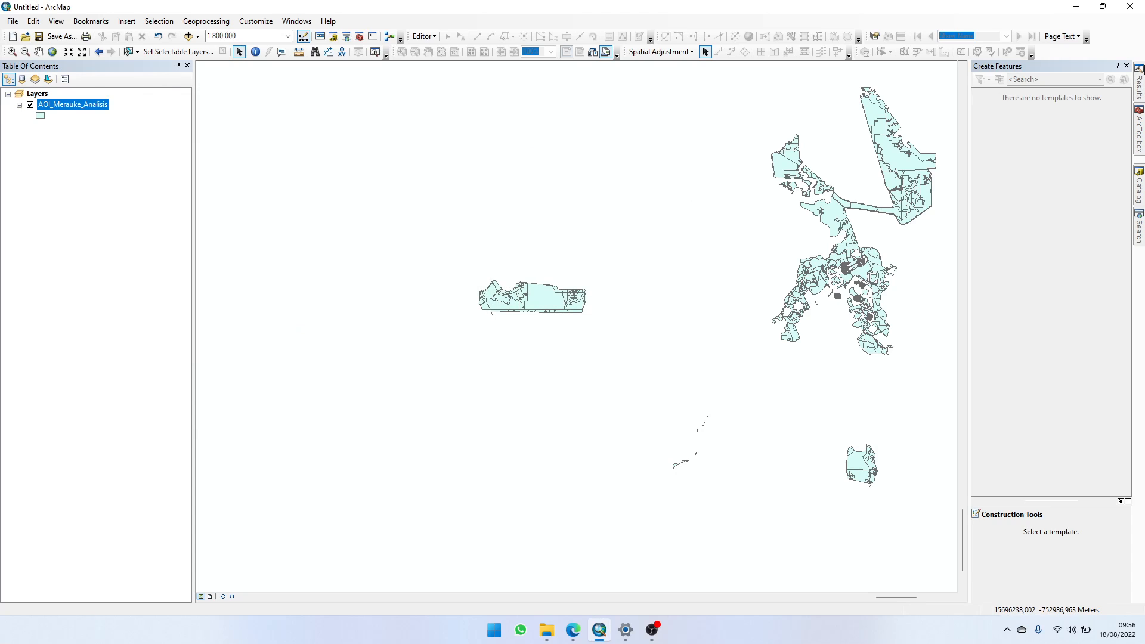
Step: Open Model from the Perkebunan.tbx Toolset for editing
click(1139, 186)
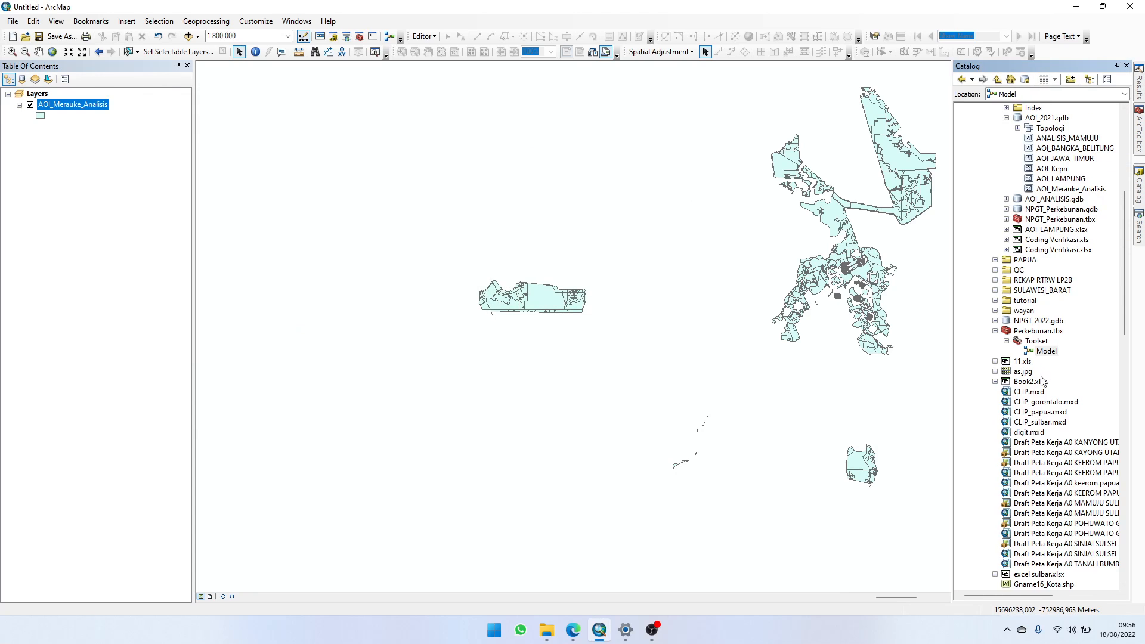
right_click(1044, 356)
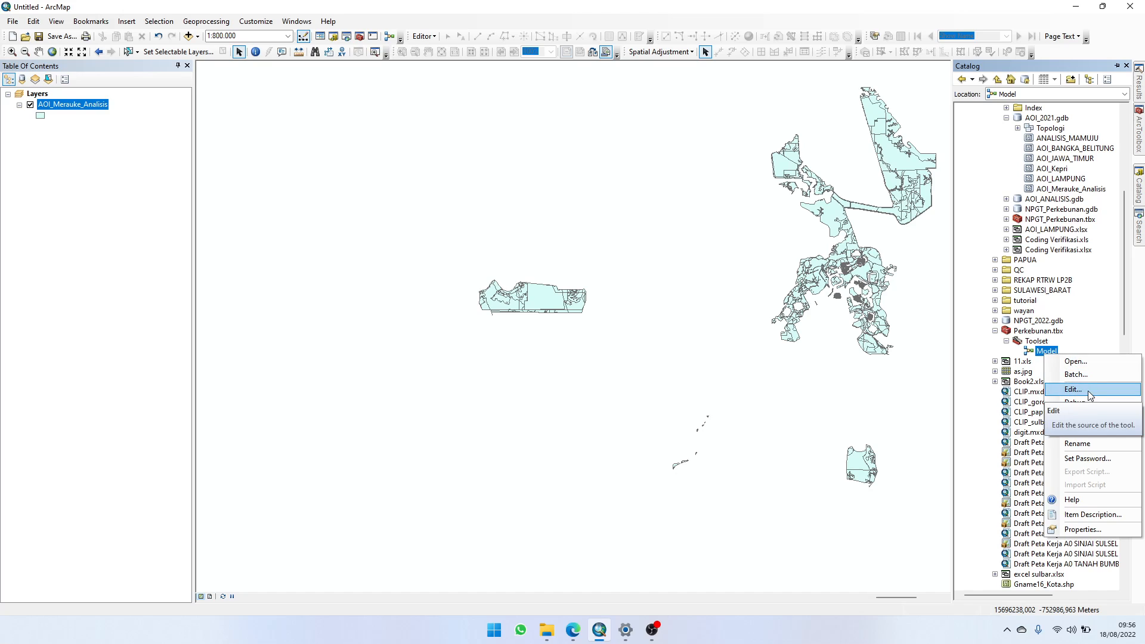
click(1044, 356)
right_click(1044, 354)
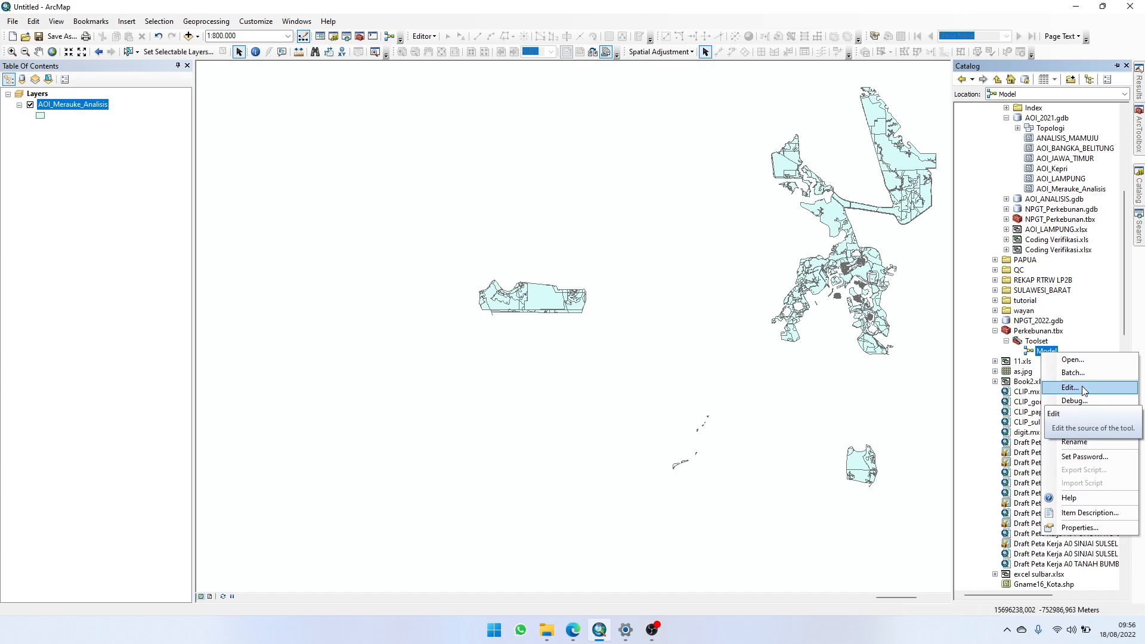
click(1083, 390)
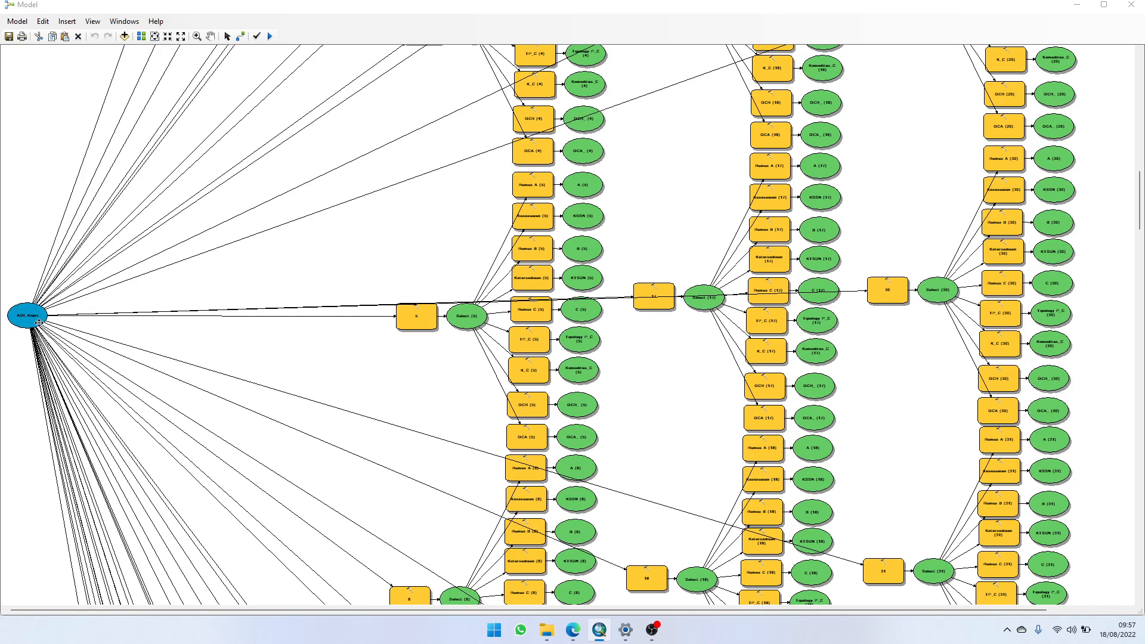
Step: Replace the model's AOI_Kepri input with the AOI_Merauke_Analisis layer
click(29, 315)
right_click(34, 317)
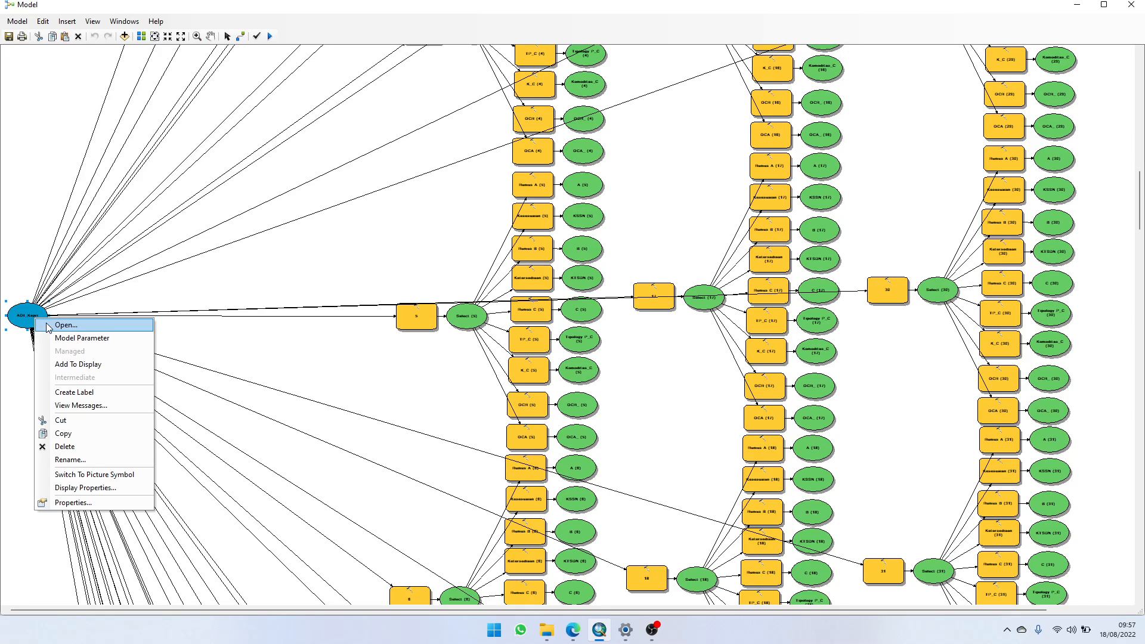
click(66, 325)
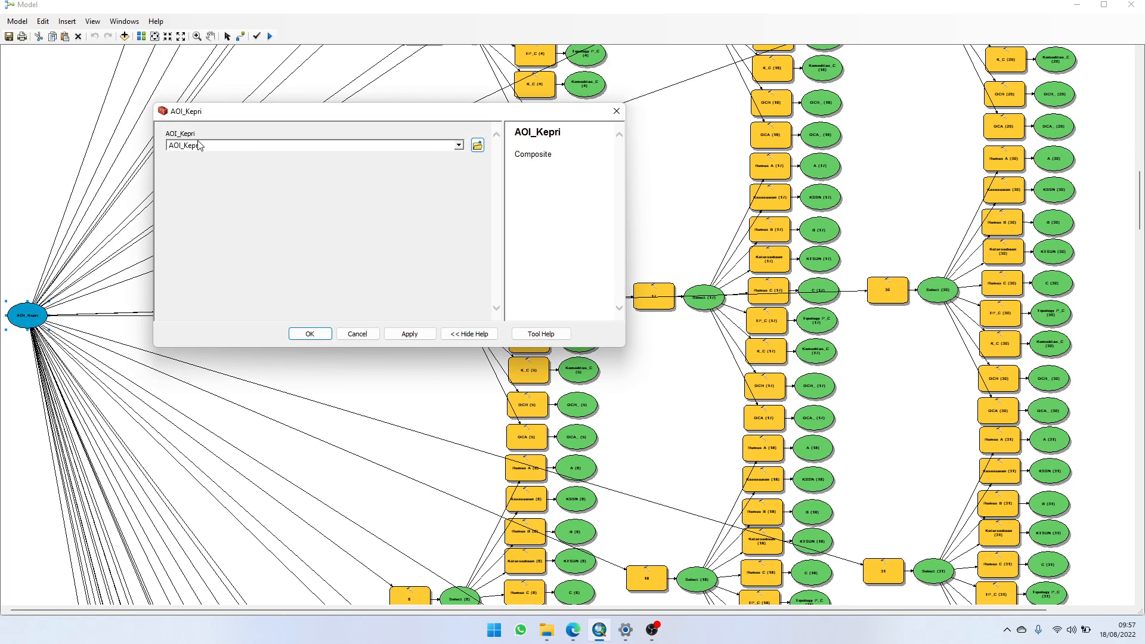
click(458, 145)
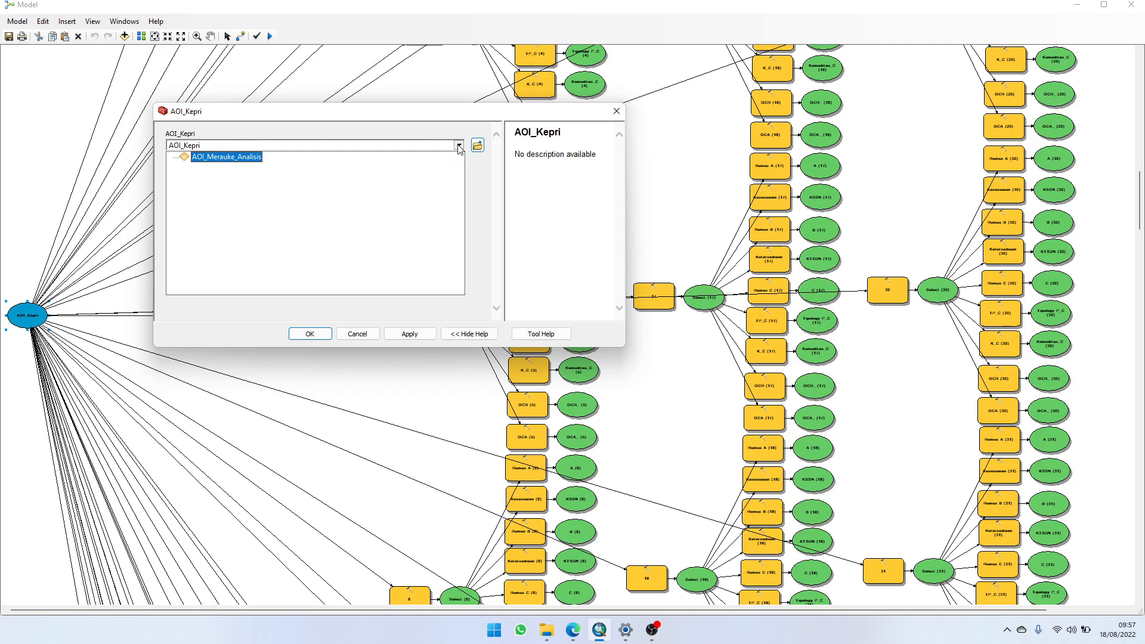
click(226, 156)
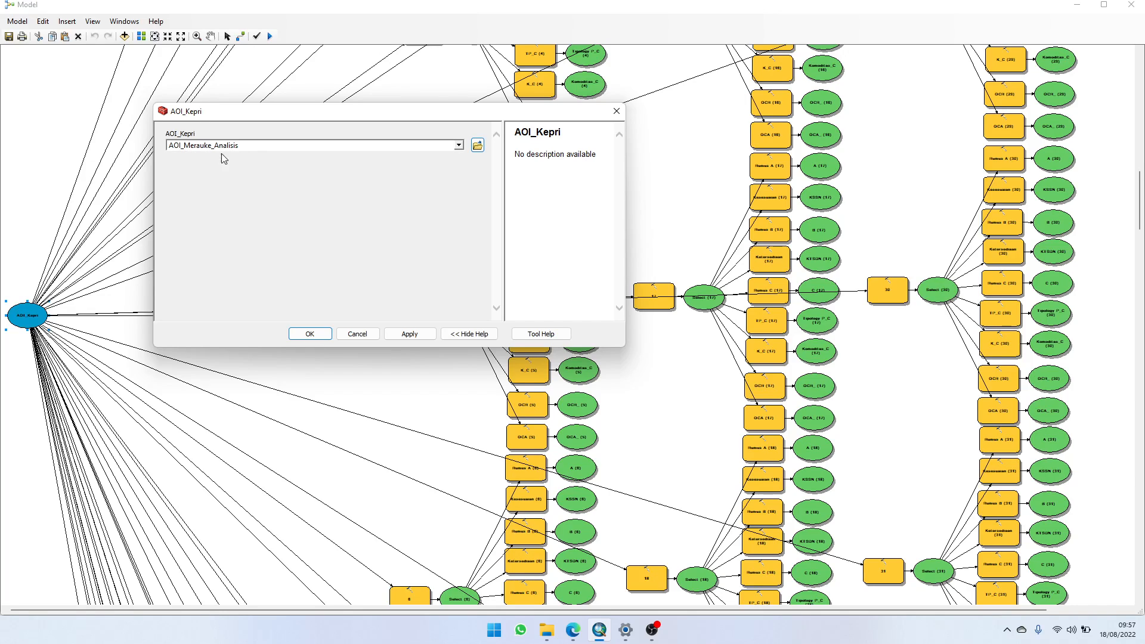
click(458, 145)
click(222, 160)
click(310, 334)
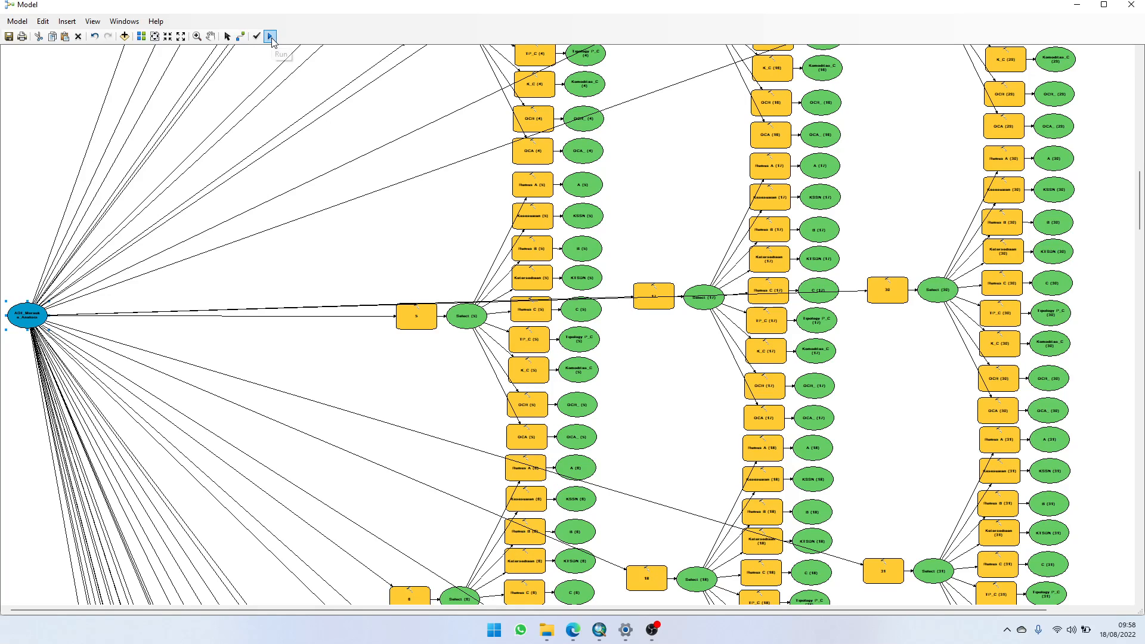
Step: Run the model to completion and minimize its window to return to the map
click(270, 37)
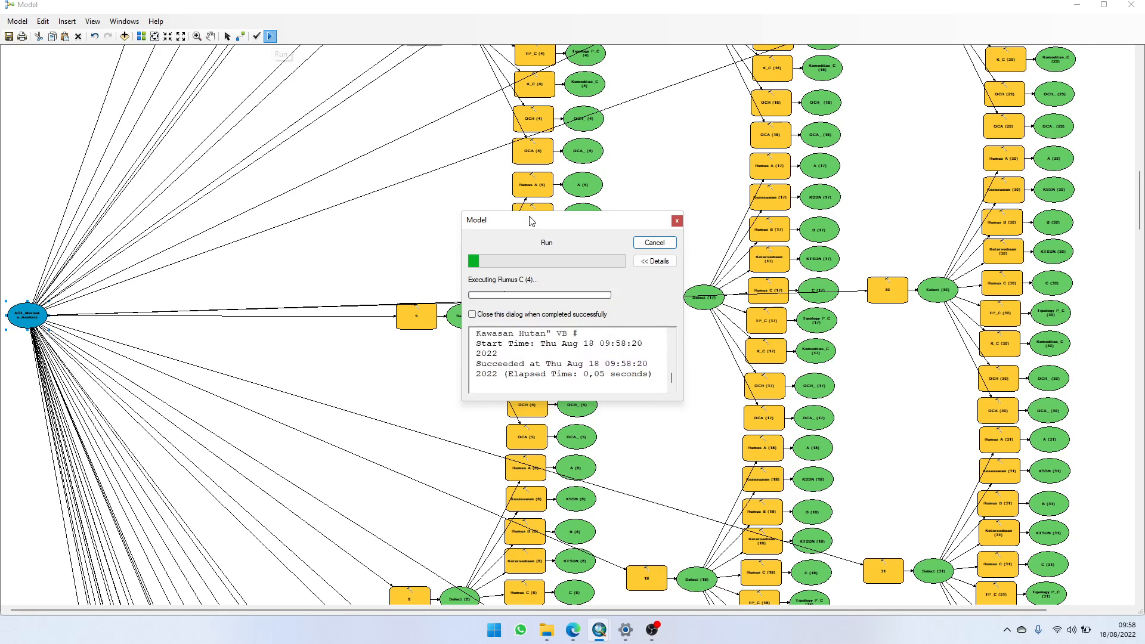
drag(530, 221, 251, 107)
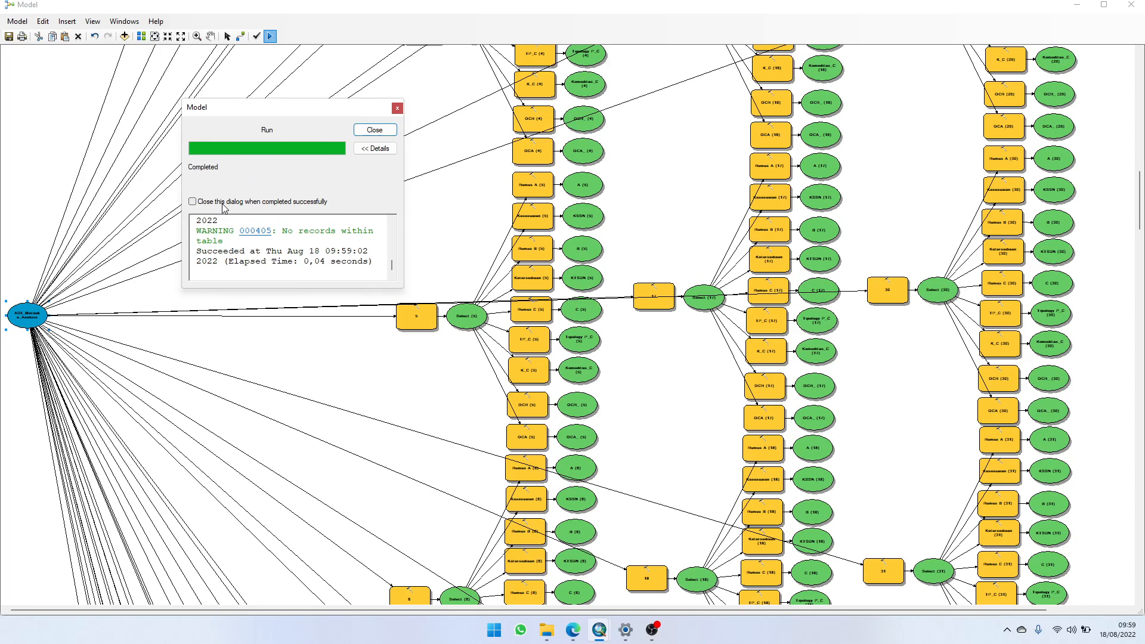
click(383, 133)
click(380, 132)
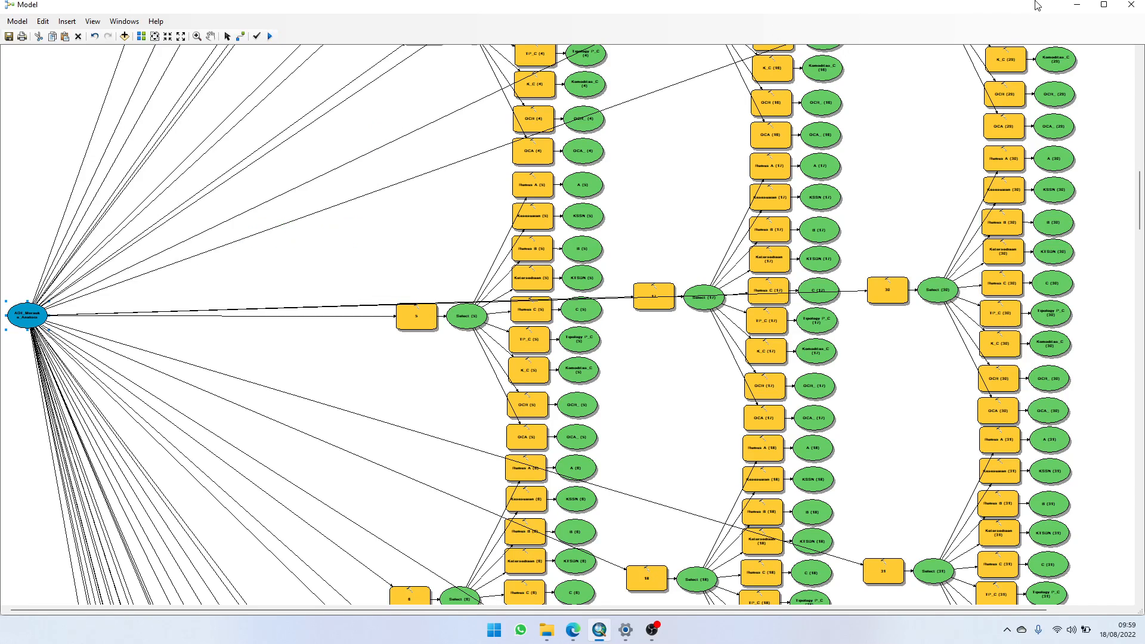
click(1077, 5)
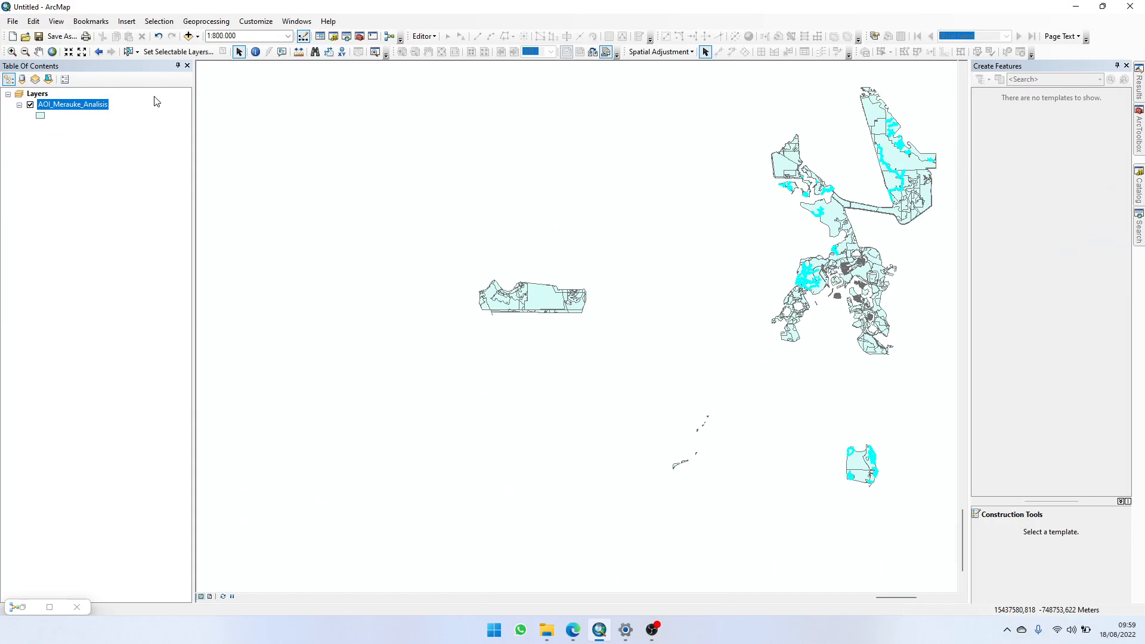
Step: Examine the columns from Rumus A through Outcome Arahan and Luas (HA) in the AOI_Merauke_Analisis attribute table
right_click(87, 106)
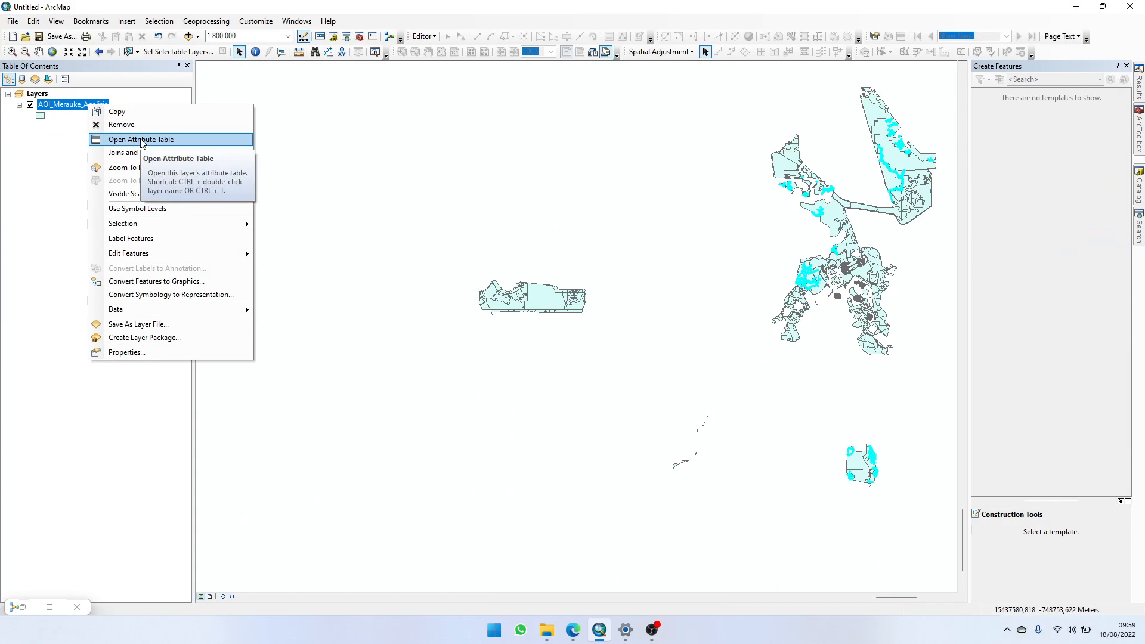
click(140, 138)
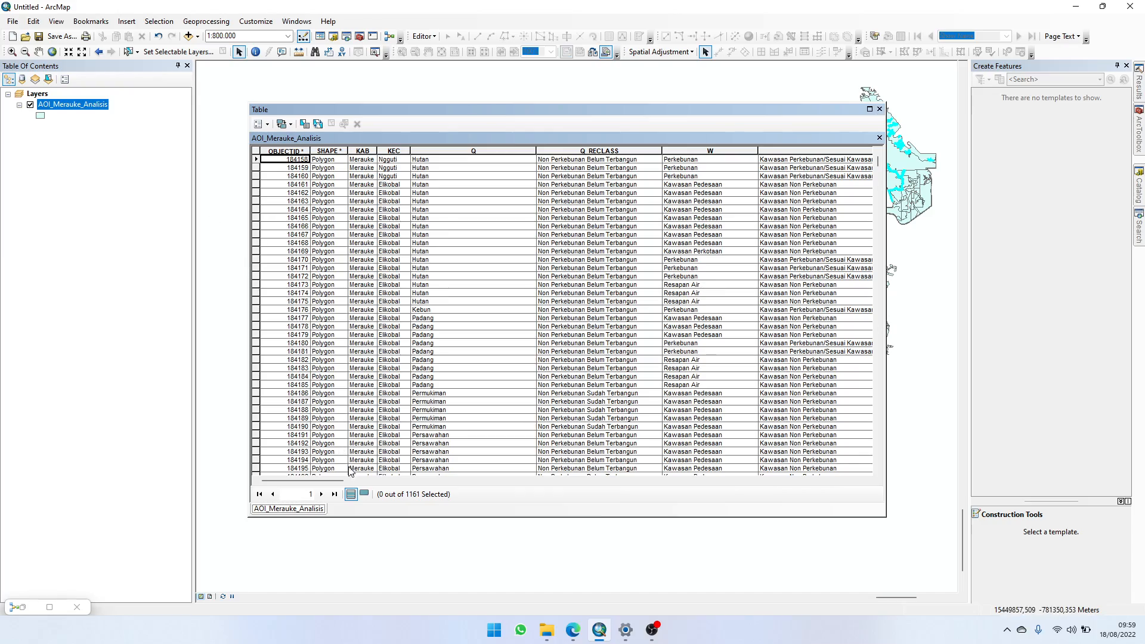
drag(321, 481, 777, 447)
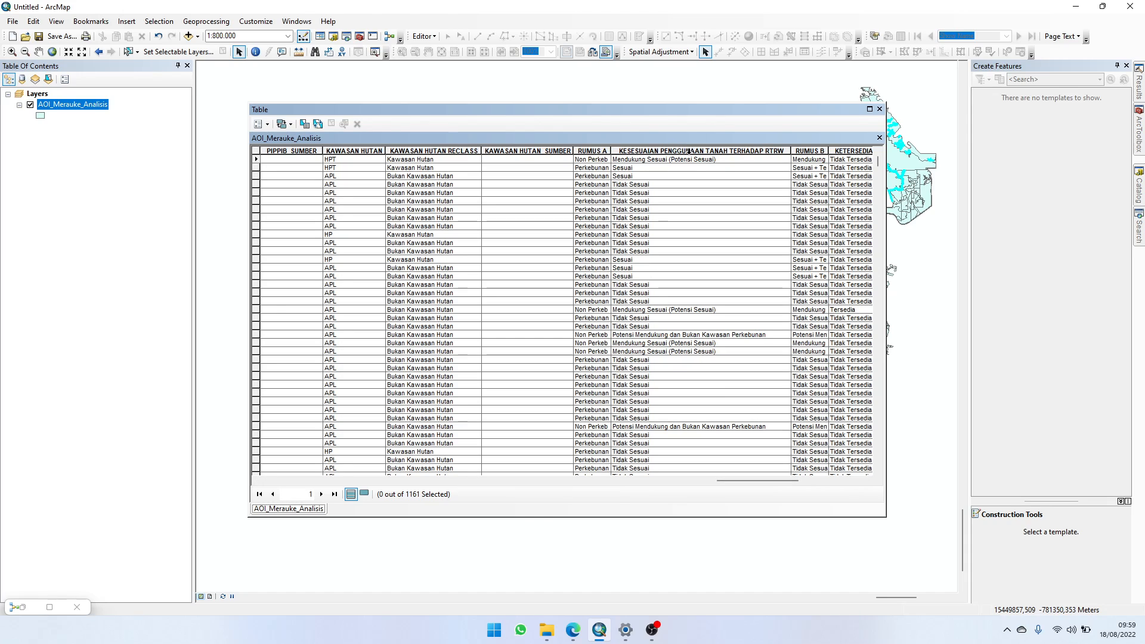
drag(762, 481, 777, 479)
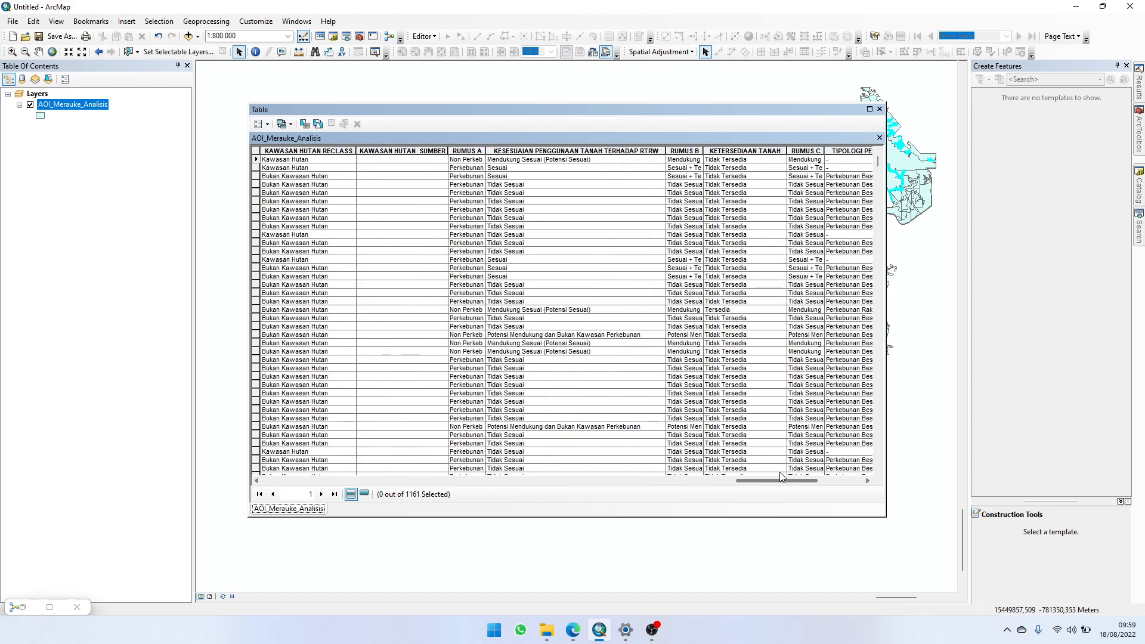
drag(783, 475, 789, 476)
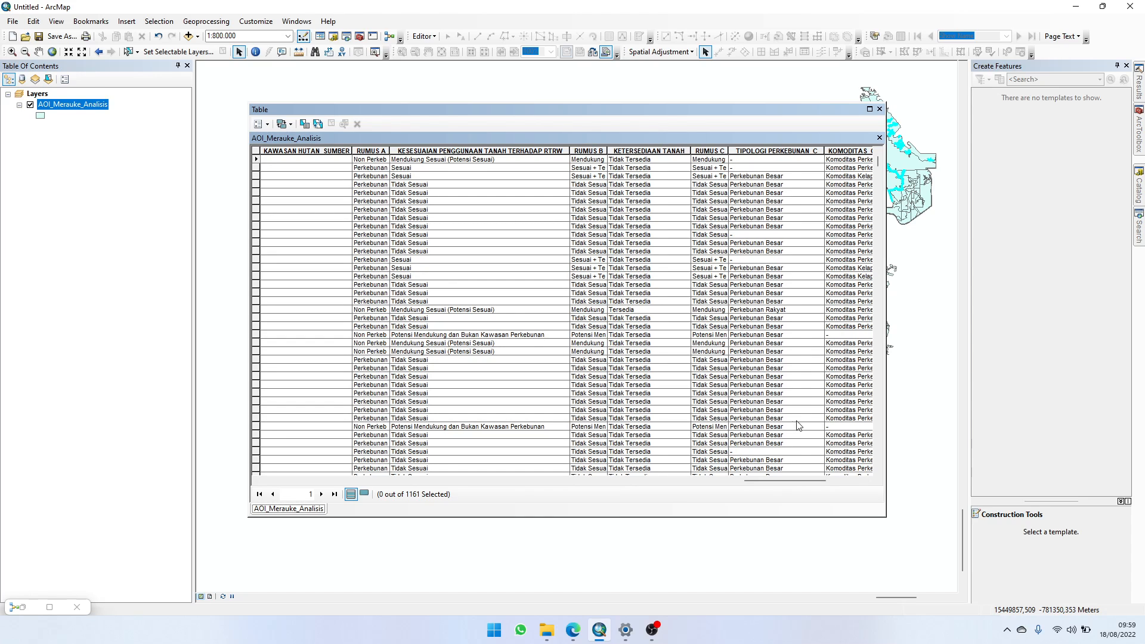
drag(800, 485, 827, 483)
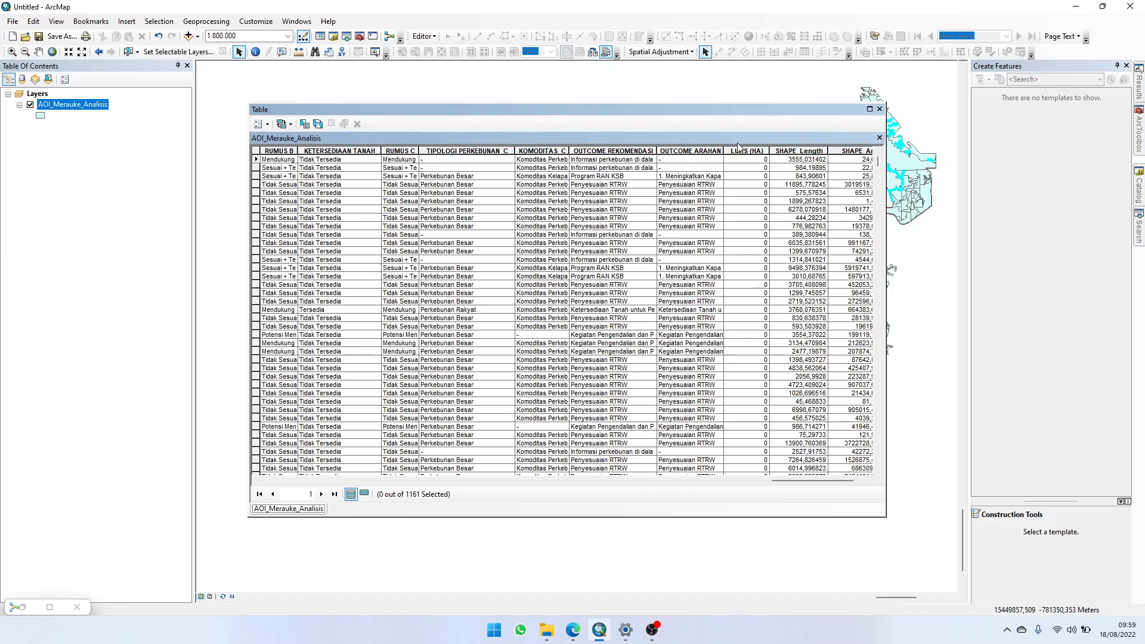
scroll(669, 182, down, 10)
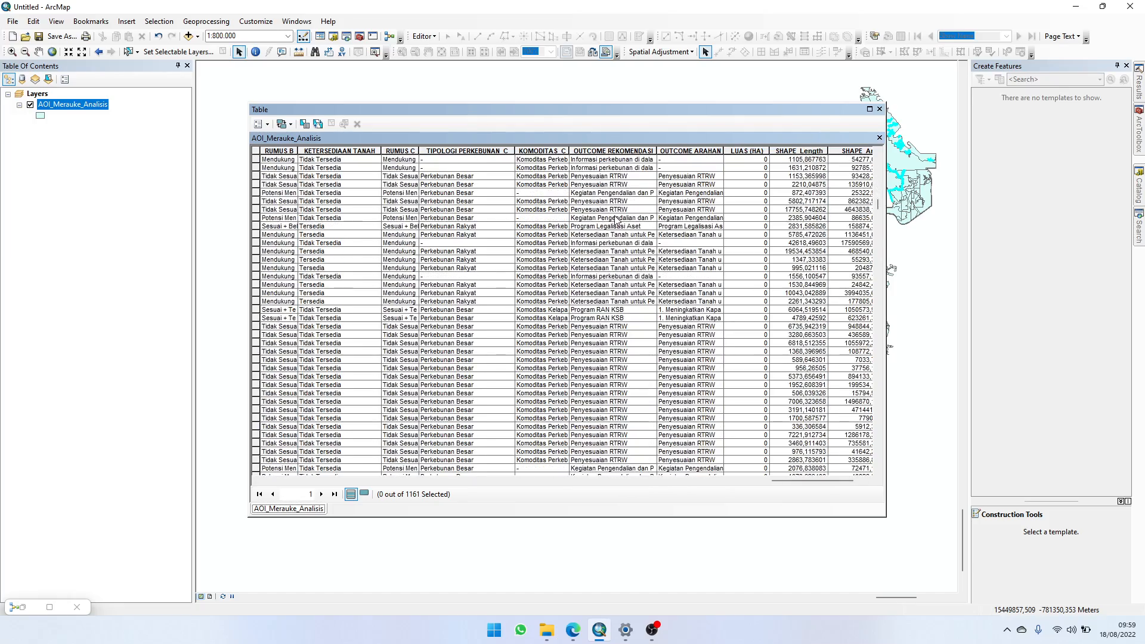
scroll(617, 220, up, 10)
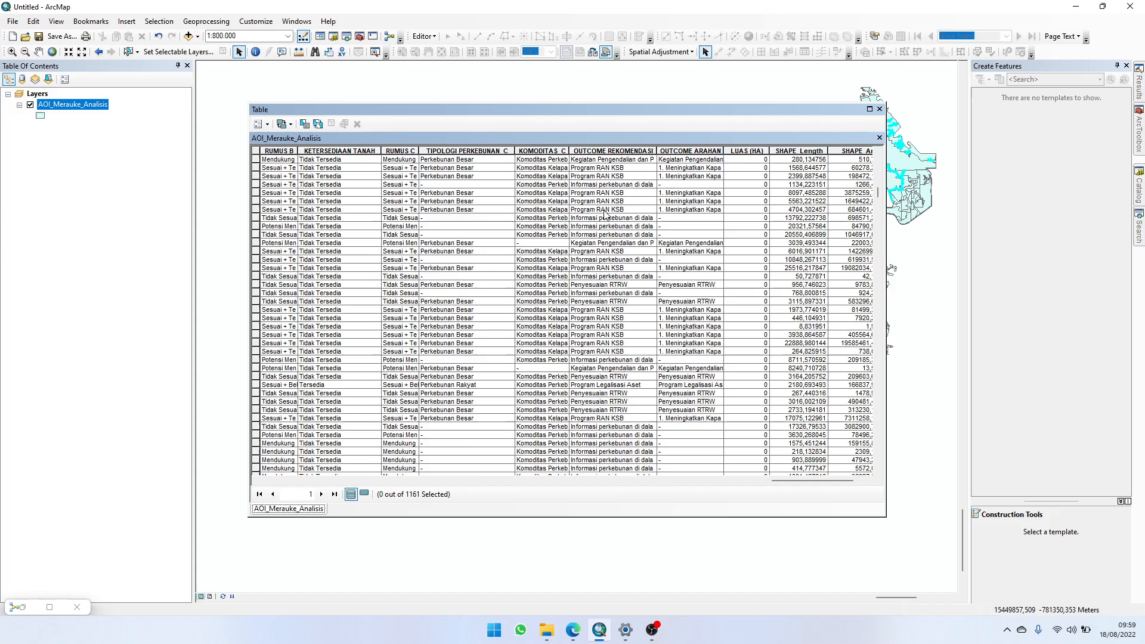
scroll(557, 208, up, 5)
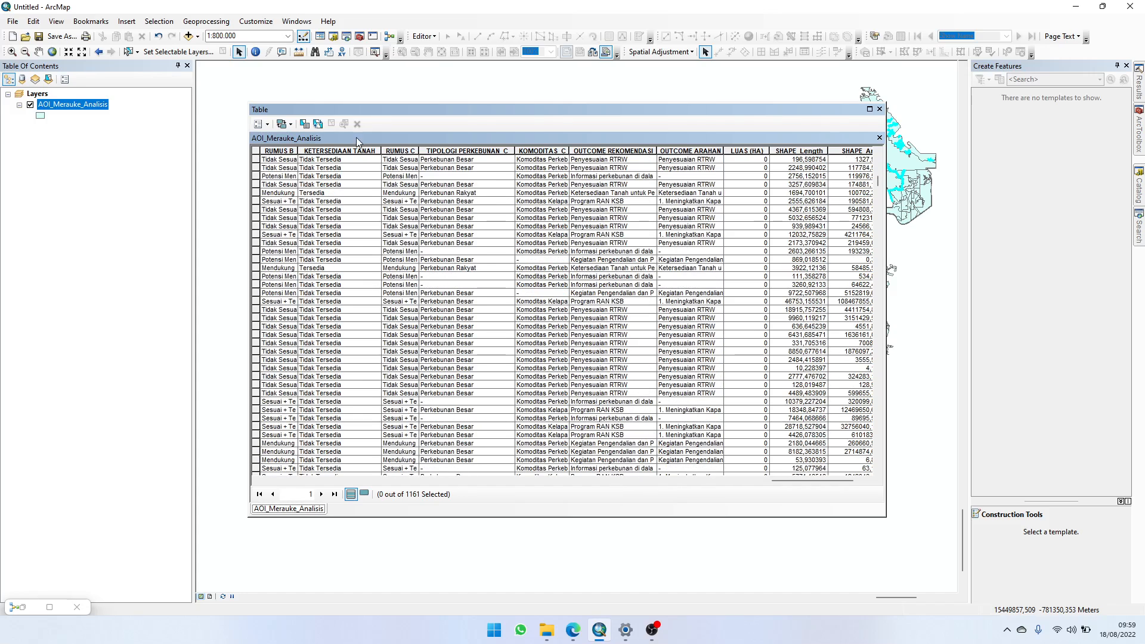
Step: Open Select by Attributes for the AOI_Merauke_Analisis table and list the unique values of field A for review
click(303, 127)
scroll(59, 102, down, 7)
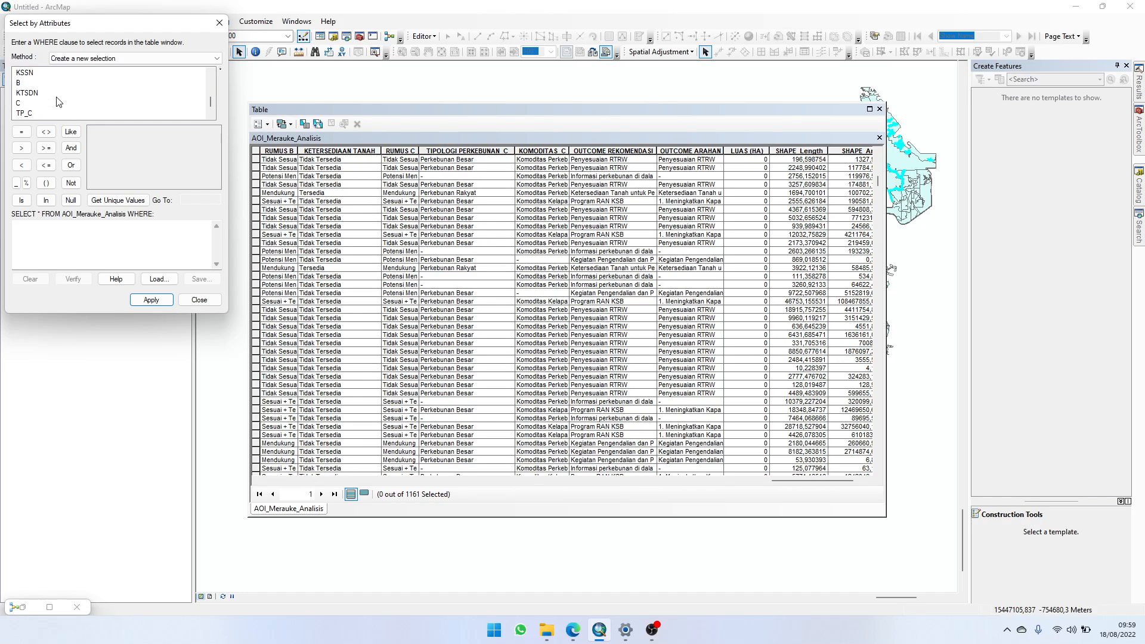
scroll(22, 95, up, 2)
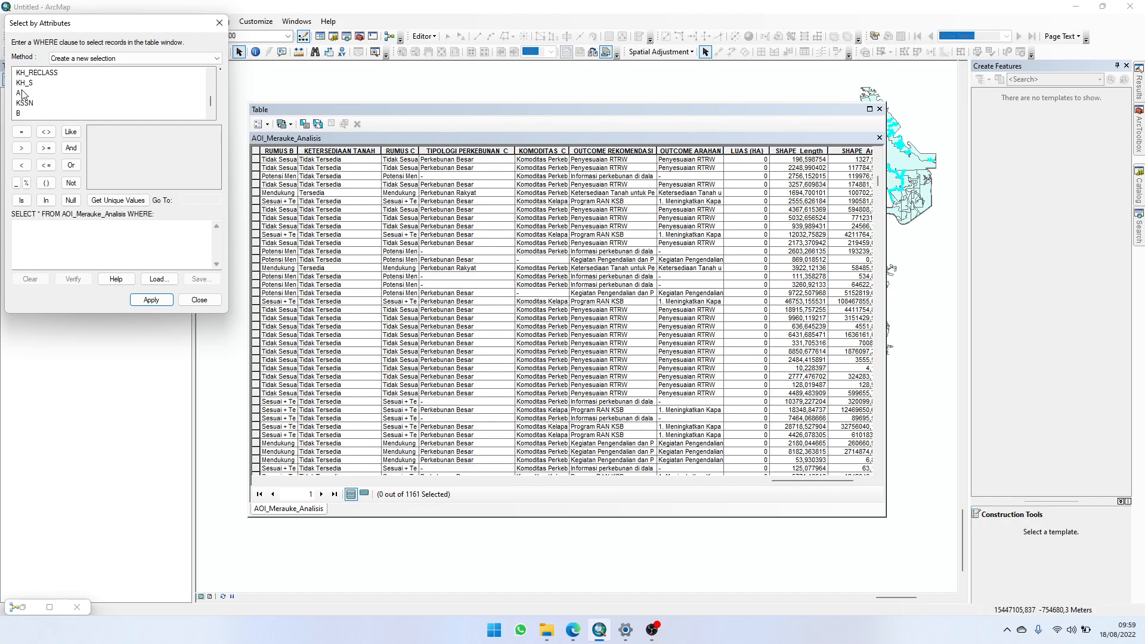
click(138, 200)
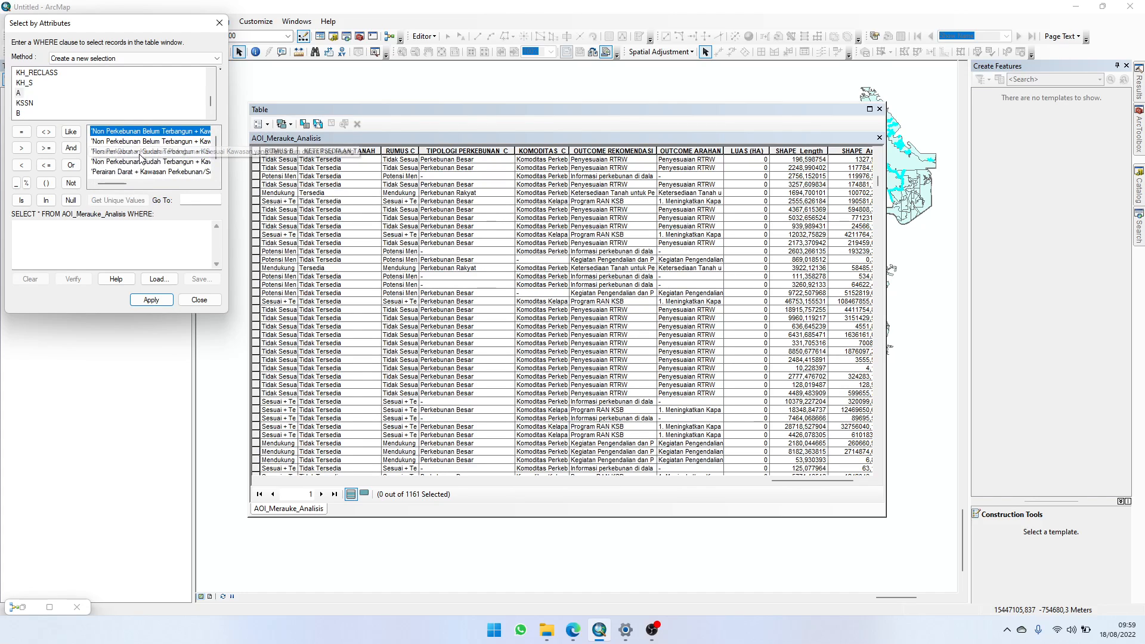
scroll(140, 157, down, 2)
drag(146, 170, 151, 138)
click(150, 132)
scroll(150, 133, up, 2)
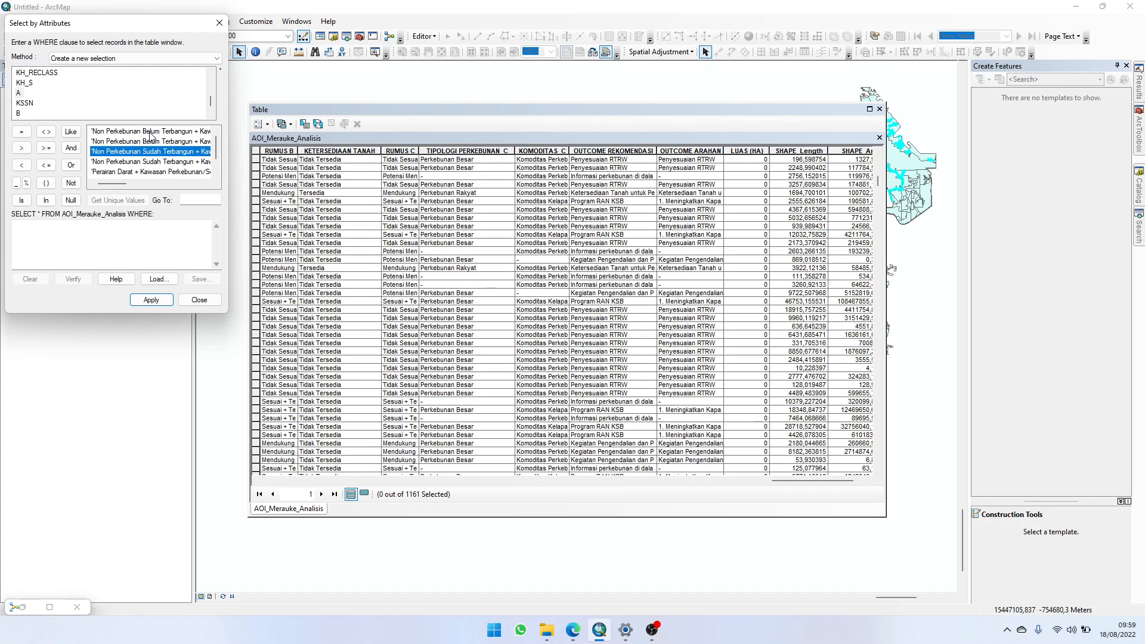
click(152, 140)
click(155, 132)
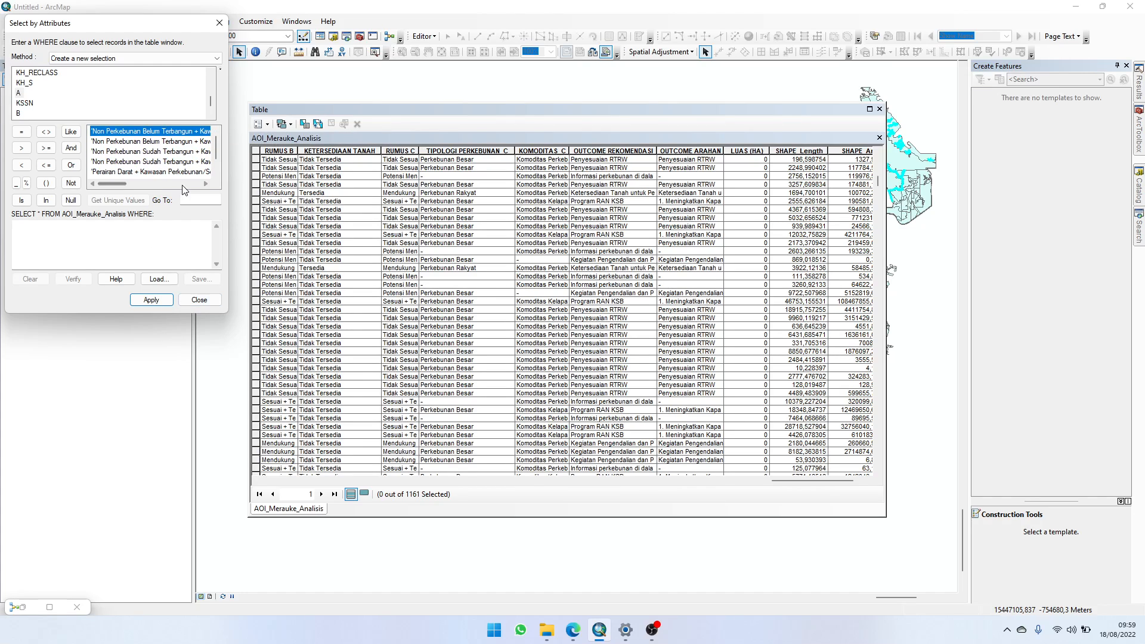
Step: List the unique values of the KSSN field and look through them
click(27, 104)
click(110, 195)
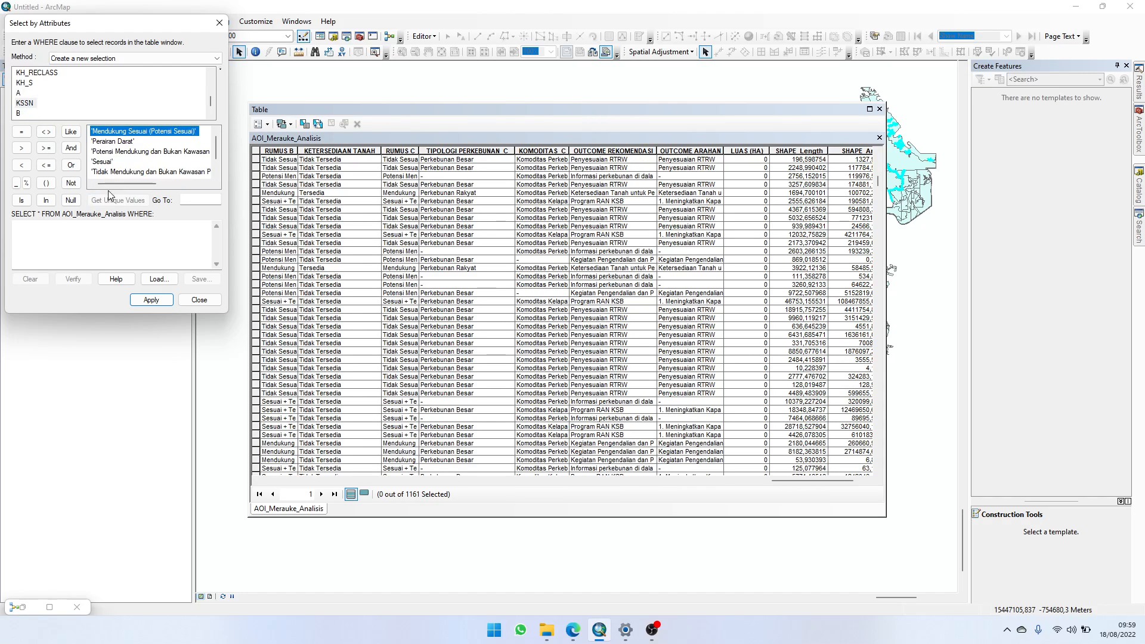
scroll(121, 152, down, 2)
scroll(121, 152, up, 2)
scroll(121, 152, down, 2)
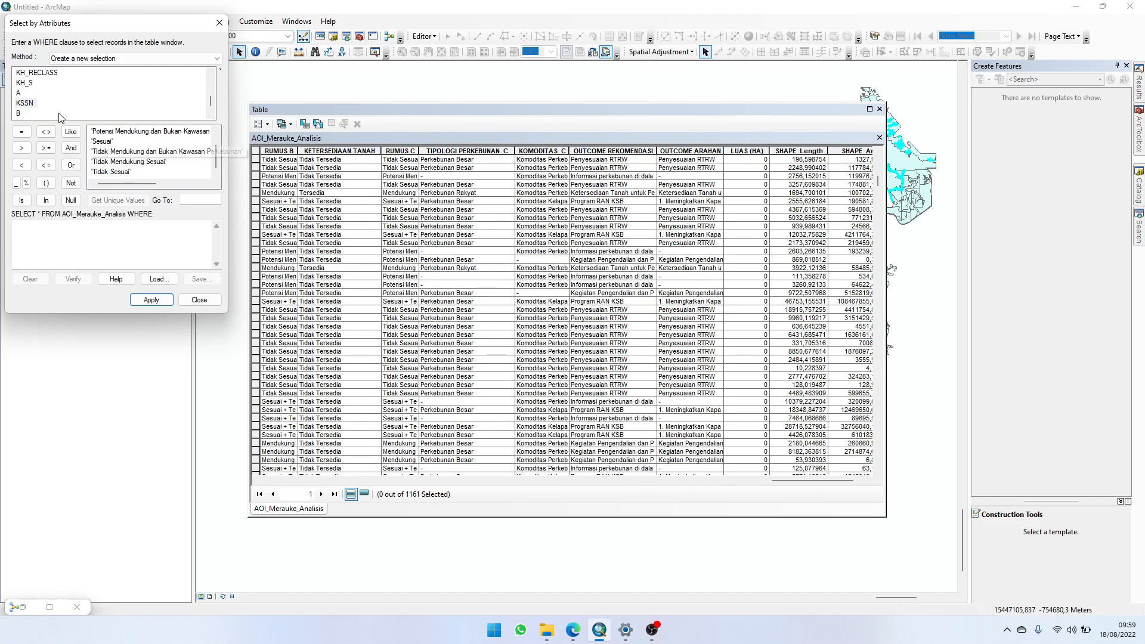
Step: List and review the unique values of the KTSDN field and of field B
click(24, 84)
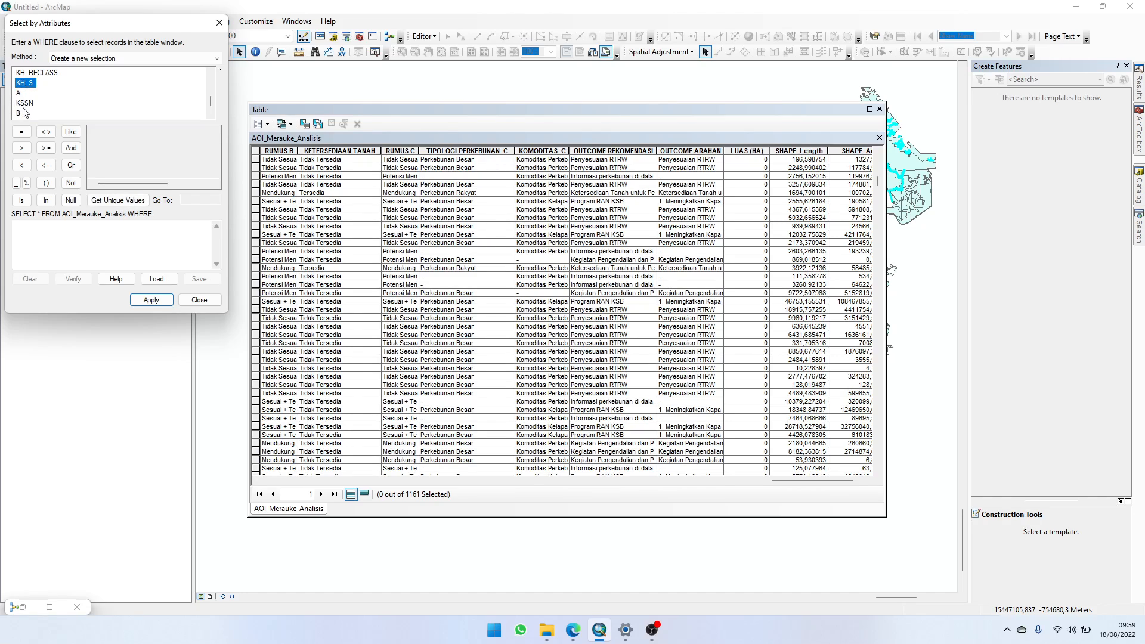
scroll(25, 111, down, 1)
click(27, 93)
click(120, 201)
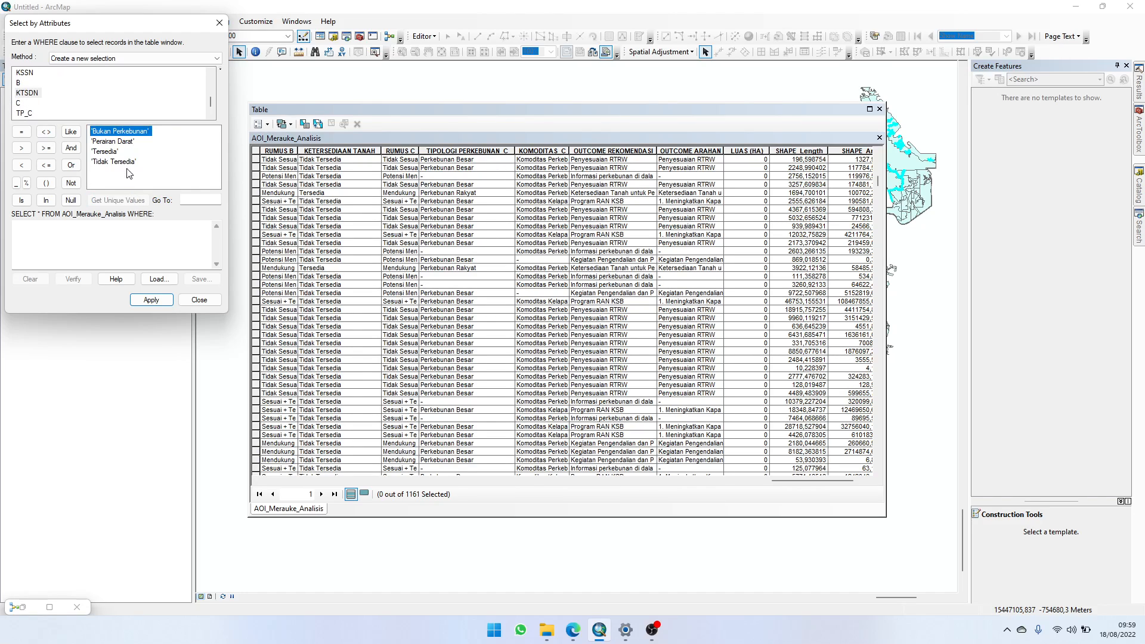
click(25, 83)
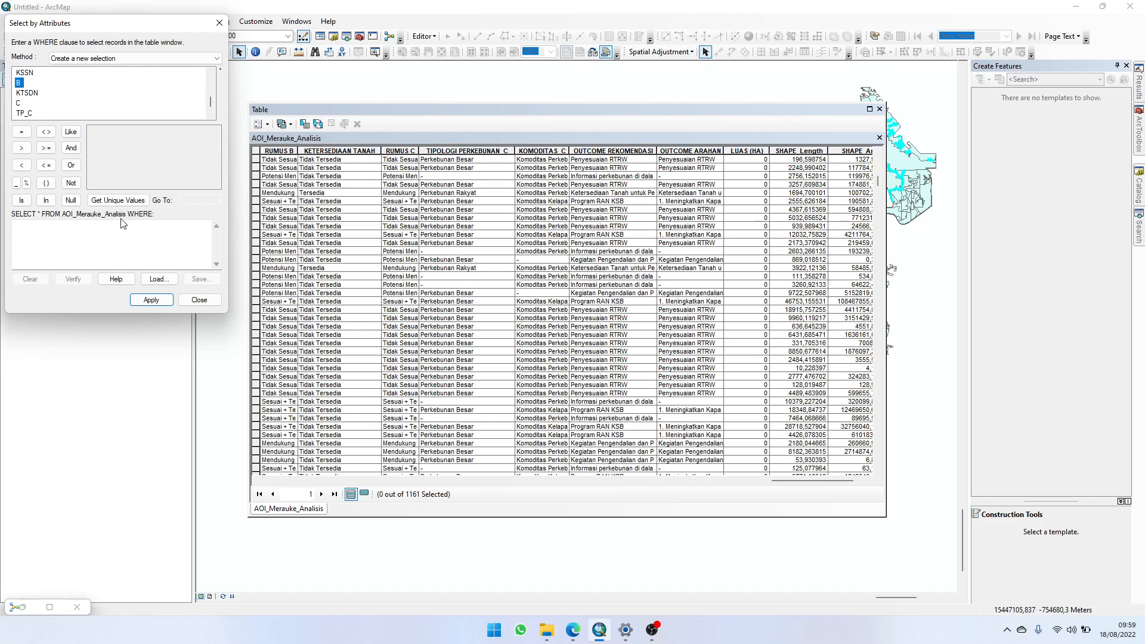
click(134, 200)
scroll(128, 155, down, 5)
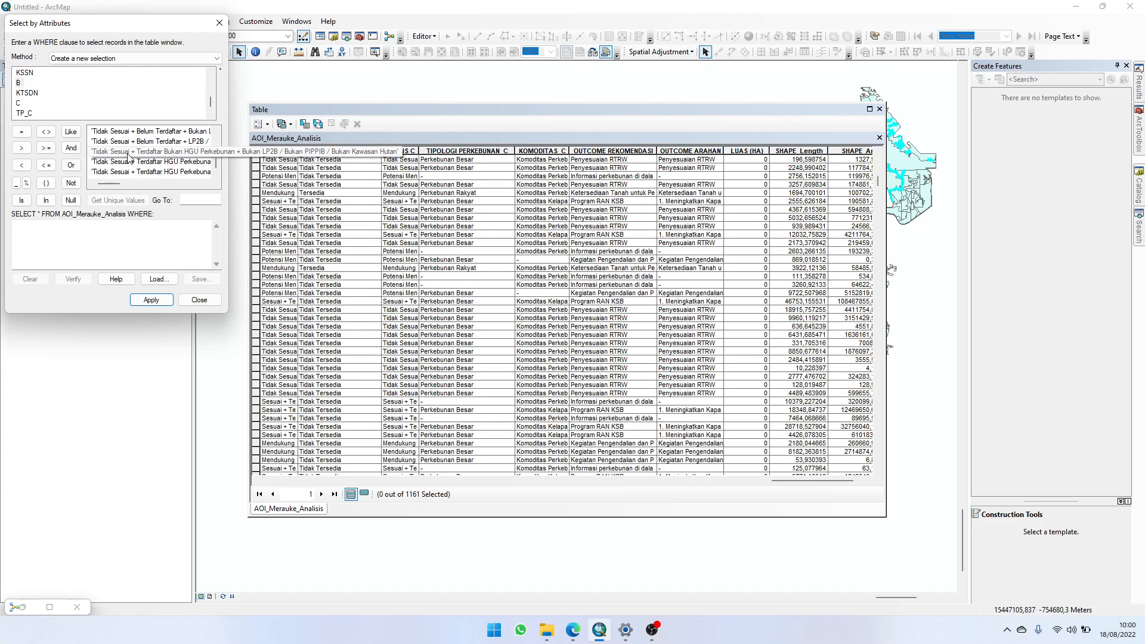
scroll(131, 159, up, 5)
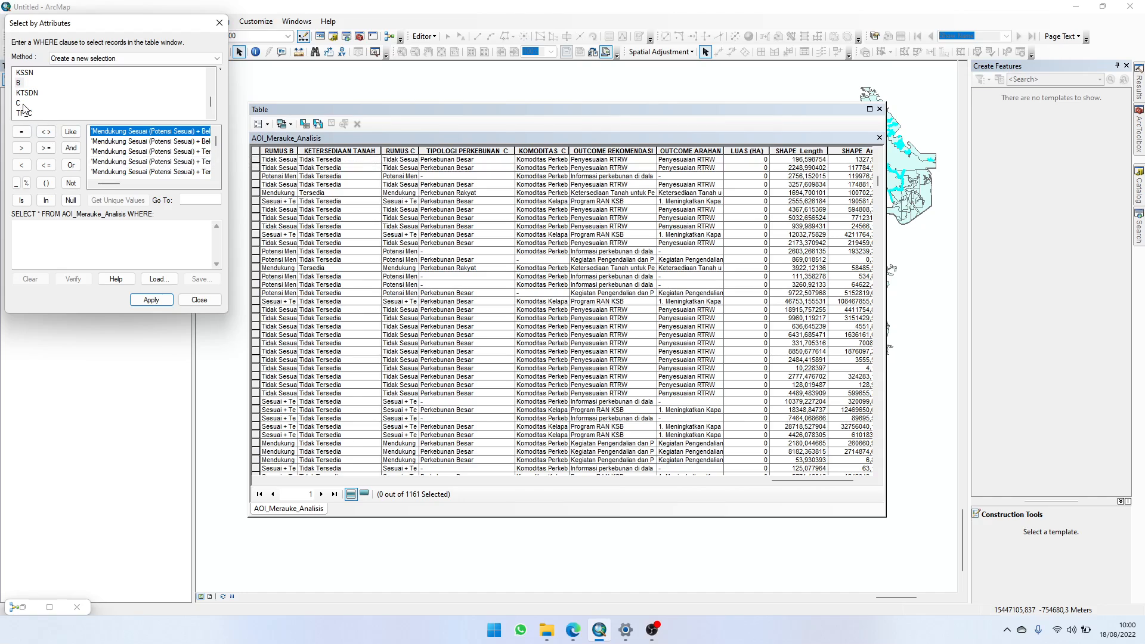
Step: List the unique values of the OCR field and look through them
scroll(26, 114, down, 5)
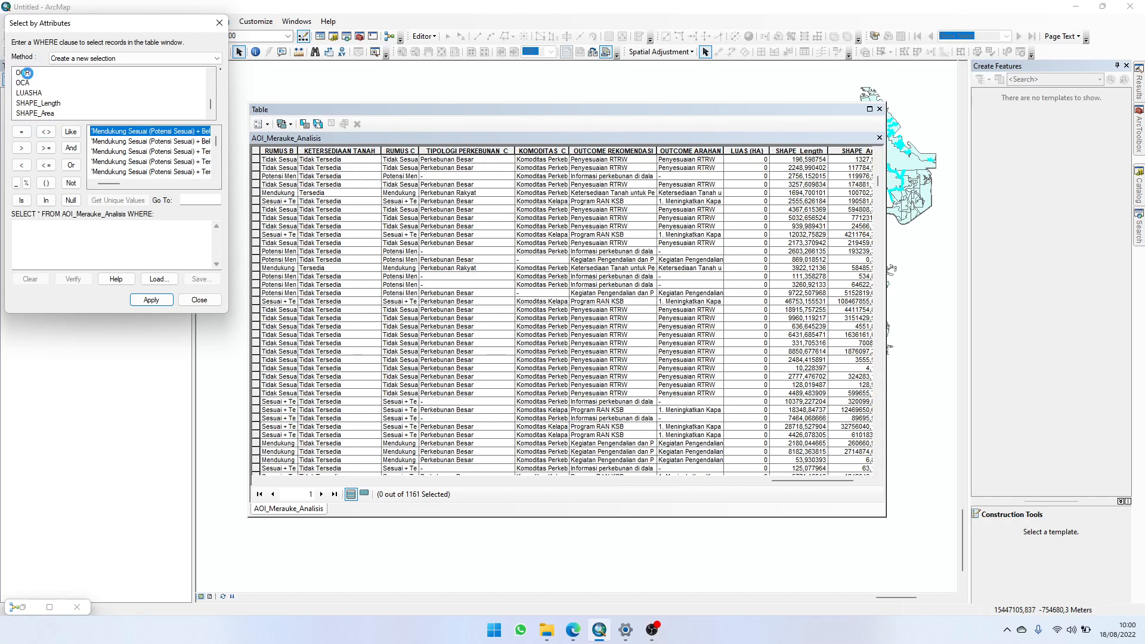
click(27, 73)
click(118, 200)
scroll(121, 164, down, 2)
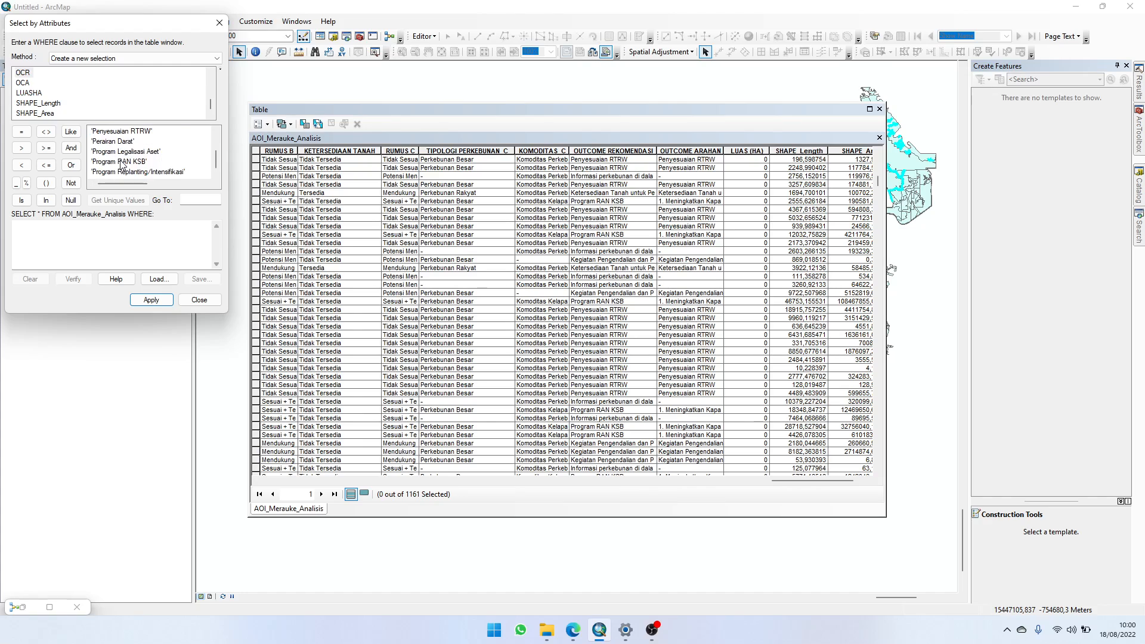
scroll(121, 165, up, 2)
Step: List and review the unique values of the OCA field, and close the attribute query without applying a selection
click(22, 82)
click(118, 200)
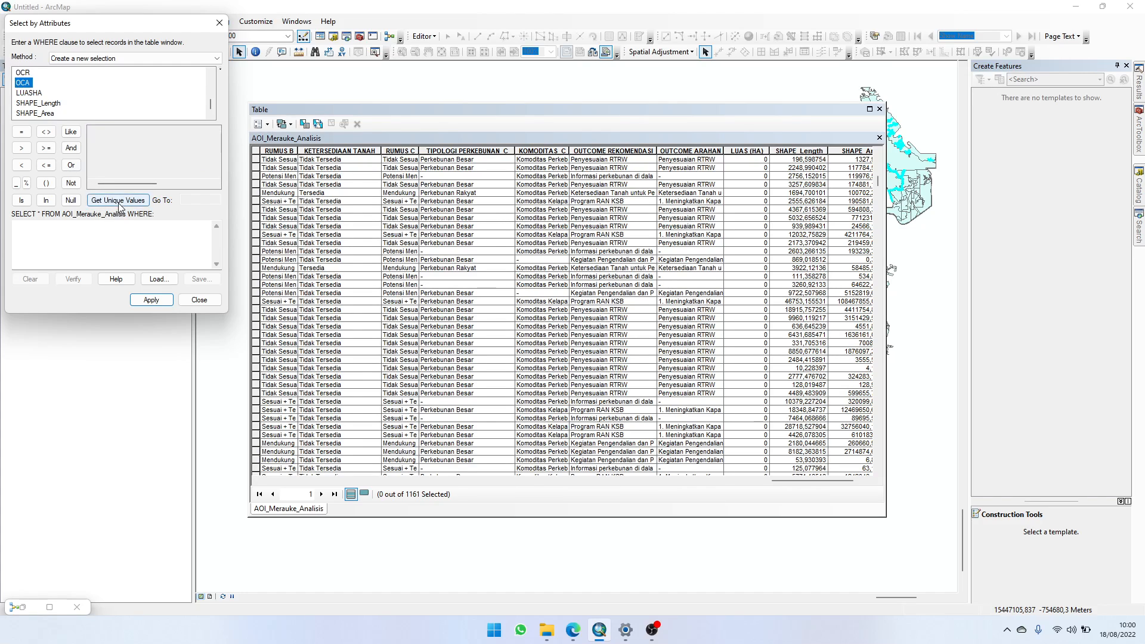
click(101, 144)
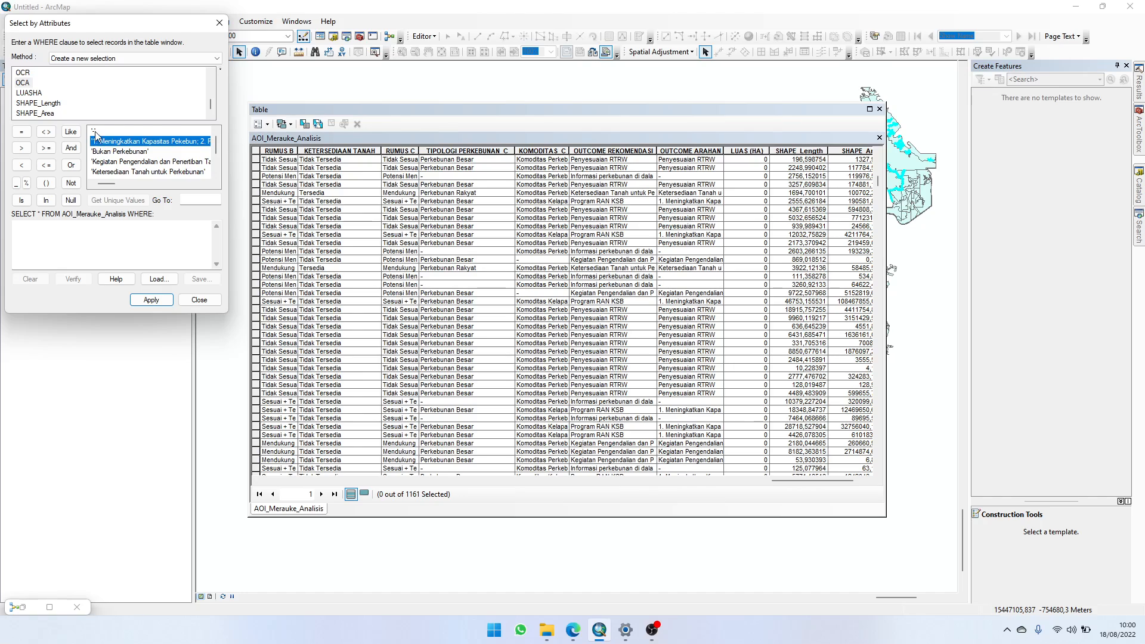
scroll(113, 163, down, 2)
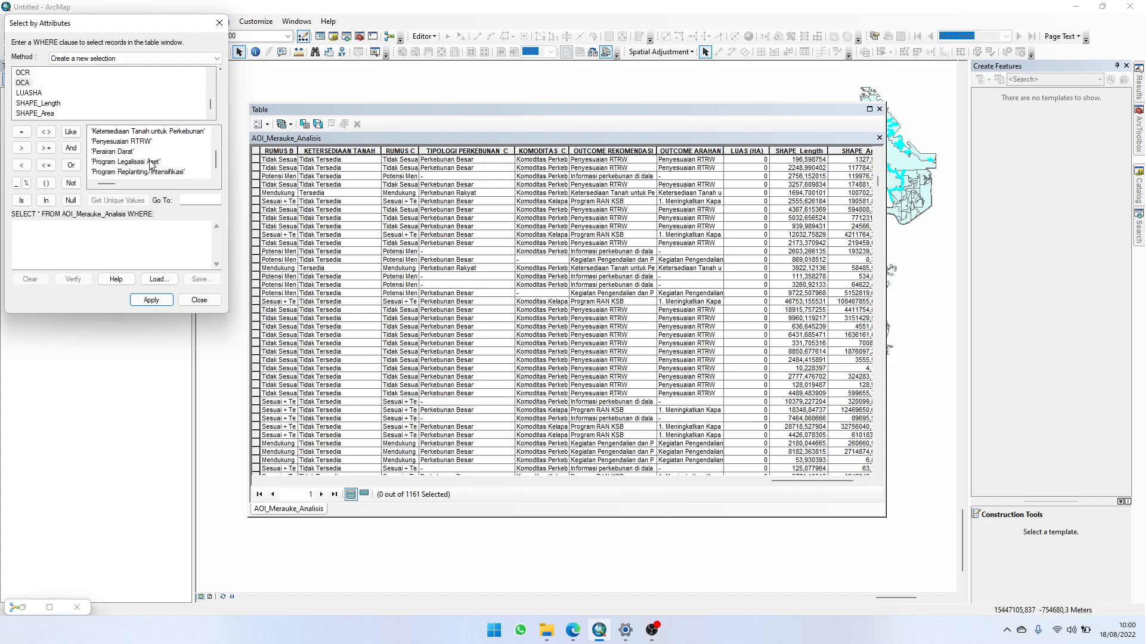
scroll(109, 181, up, 2)
scroll(166, 150, down, 2)
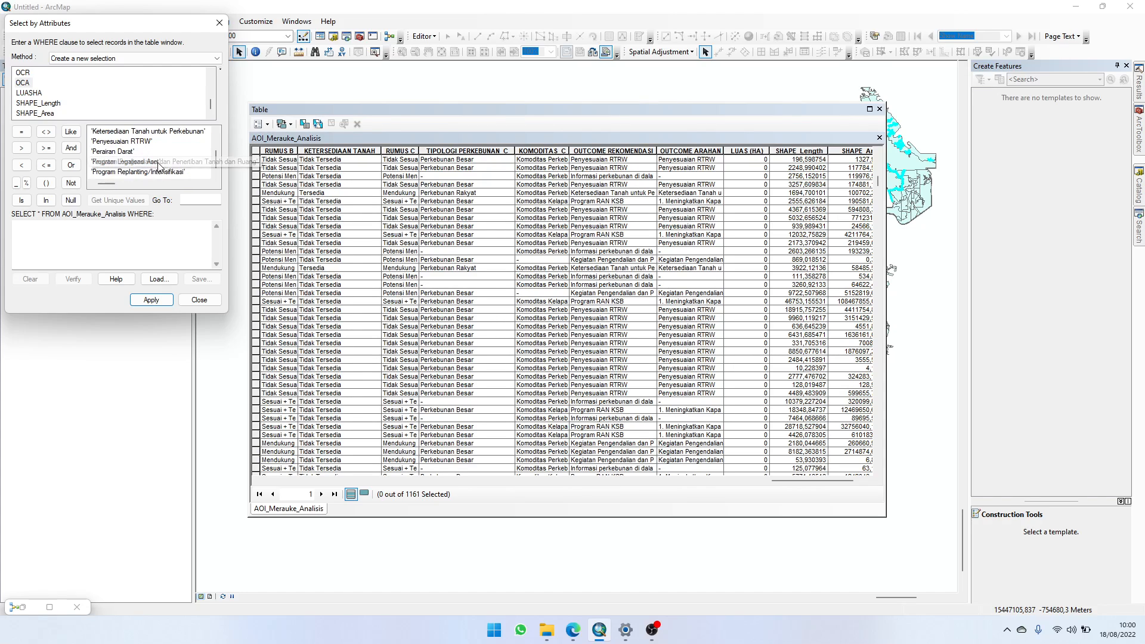
click(199, 300)
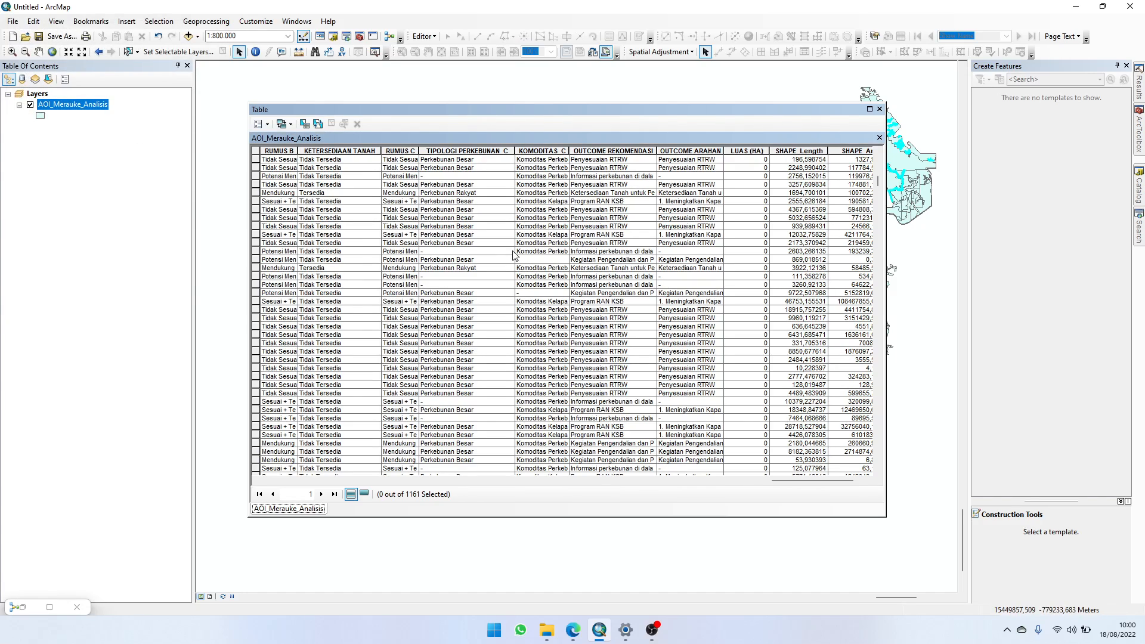
Step: Calculate the LUAS (HA) field as polygon area in hectares using the data source's coordinate system
right_click(751, 150)
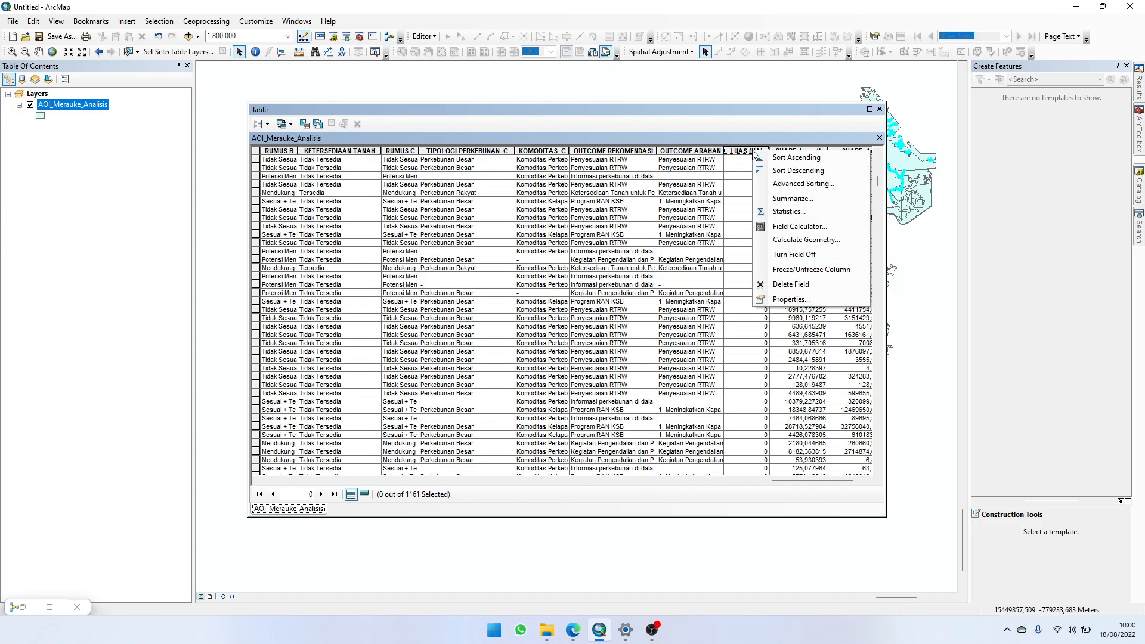
click(806, 239)
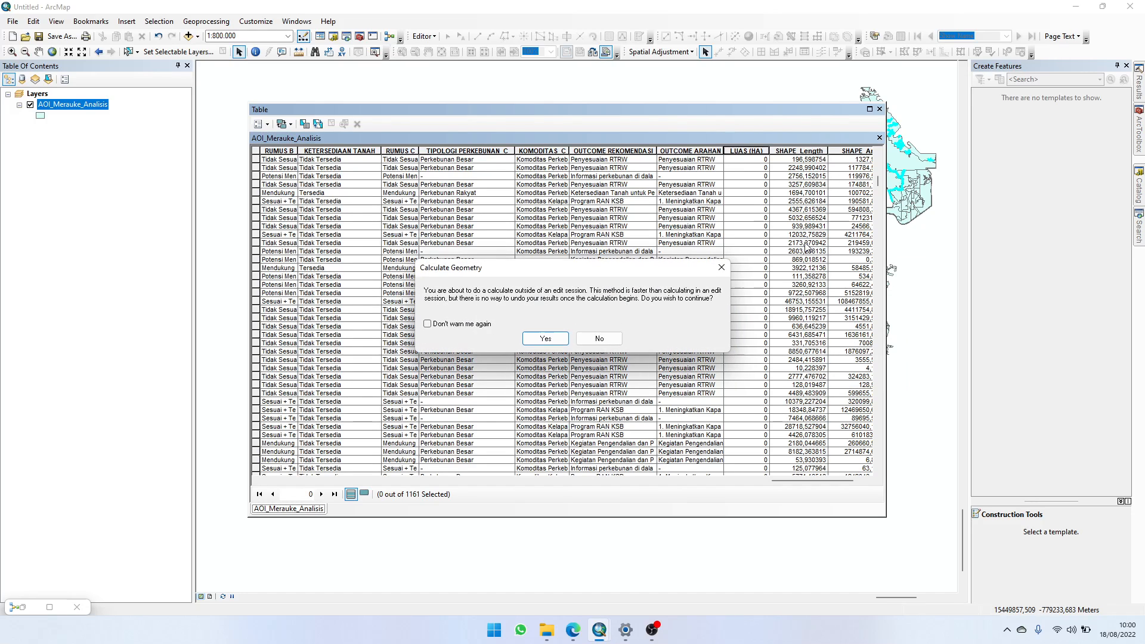
click(539, 344)
click(620, 343)
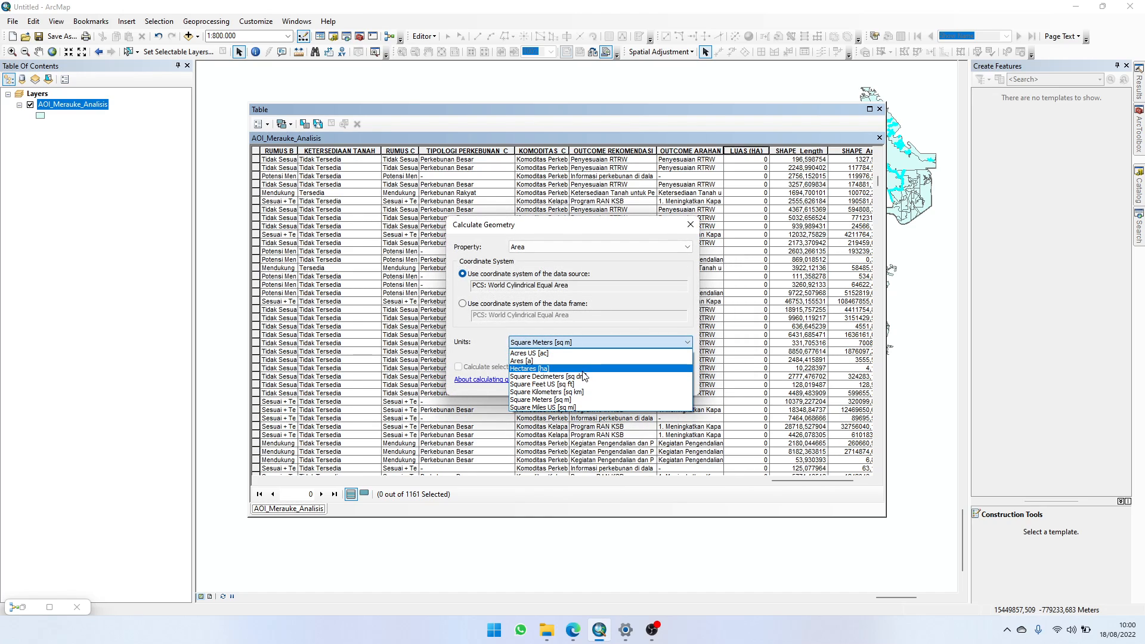
click(583, 370)
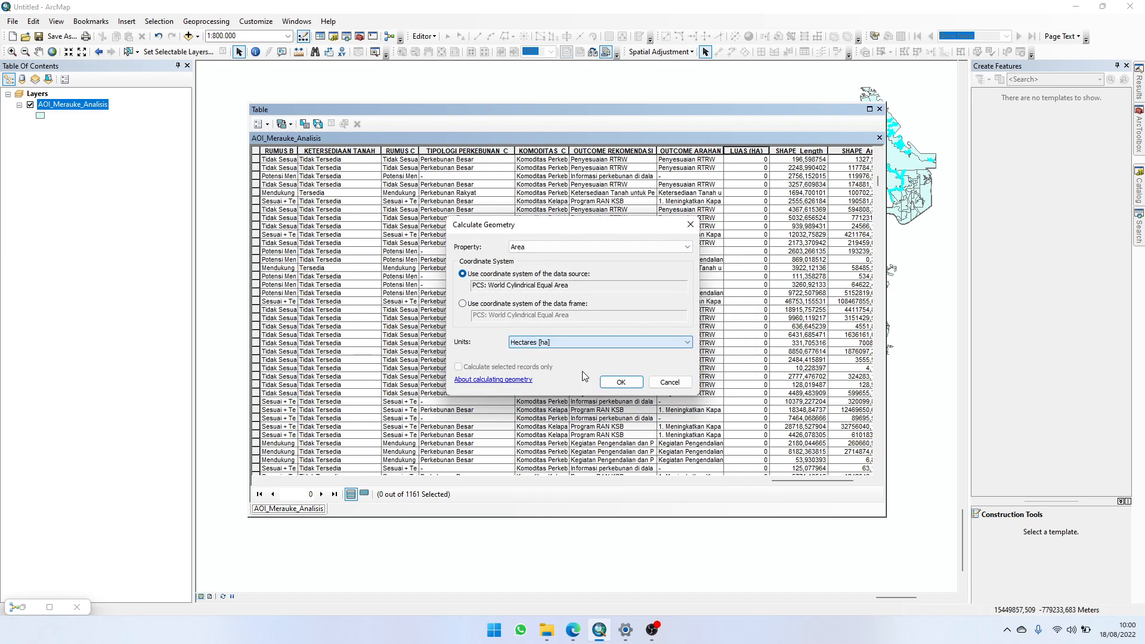
click(620, 382)
click(552, 338)
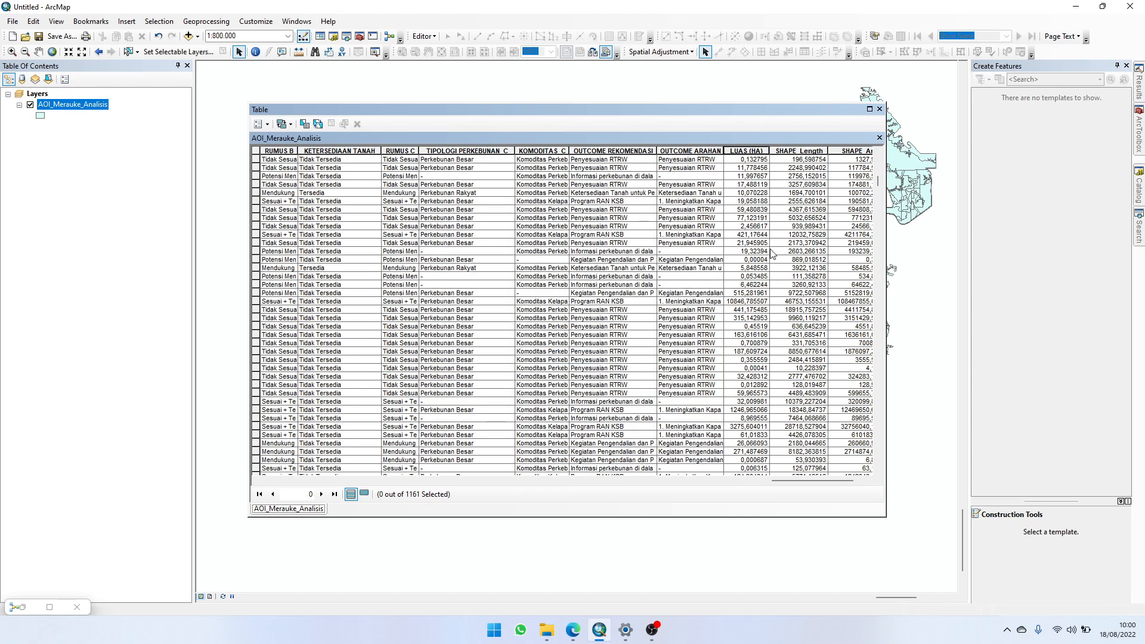
Step: Recalculate the LUAS_HA field beside Est_Prior as polygon area in hectares using the data source's coordinate system
drag(817, 479, 459, 459)
right_click(415, 152)
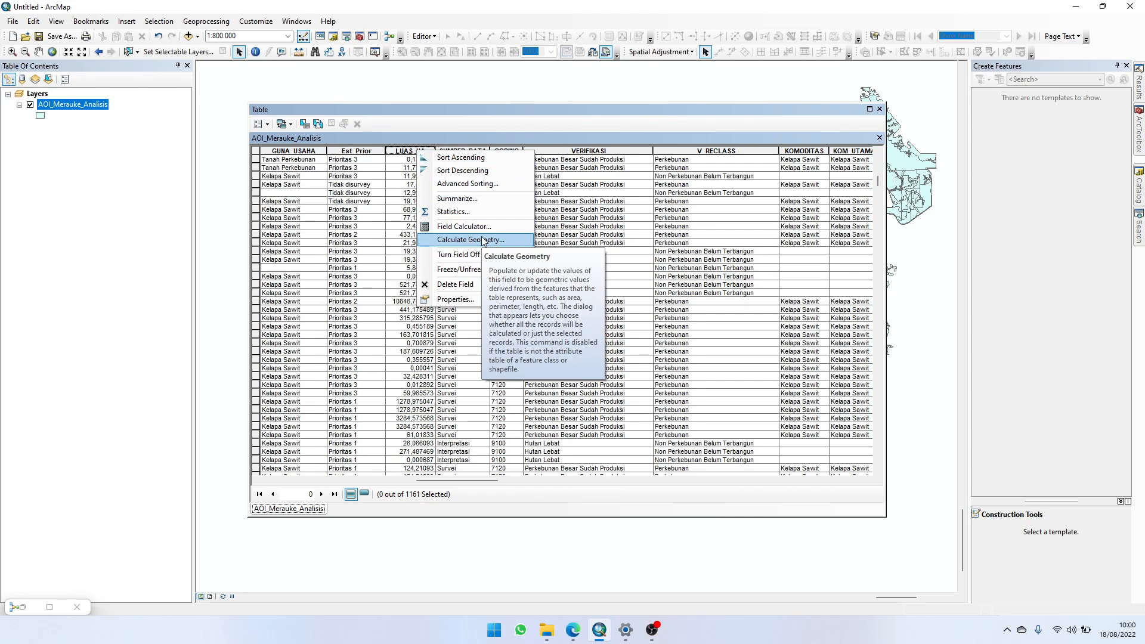
click(458, 239)
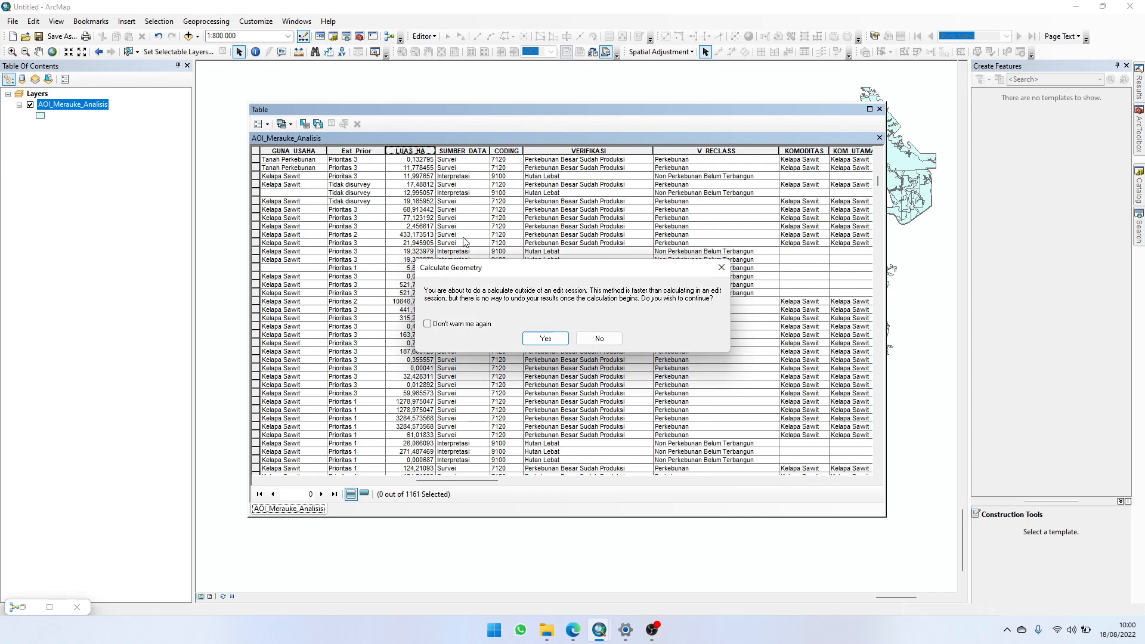
click(541, 336)
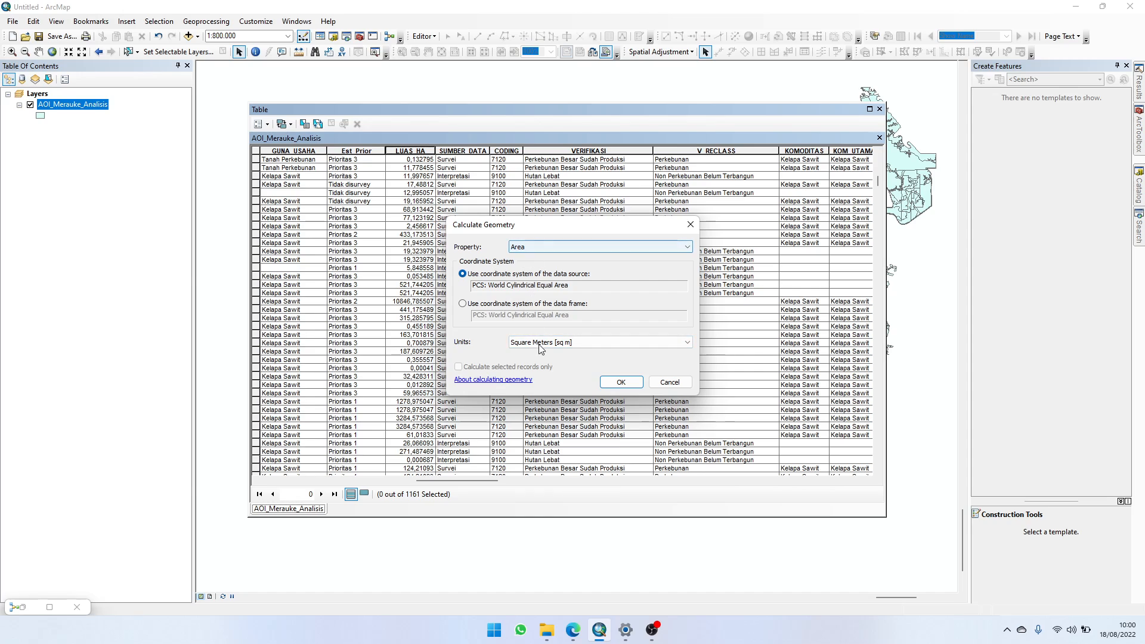
click(541, 342)
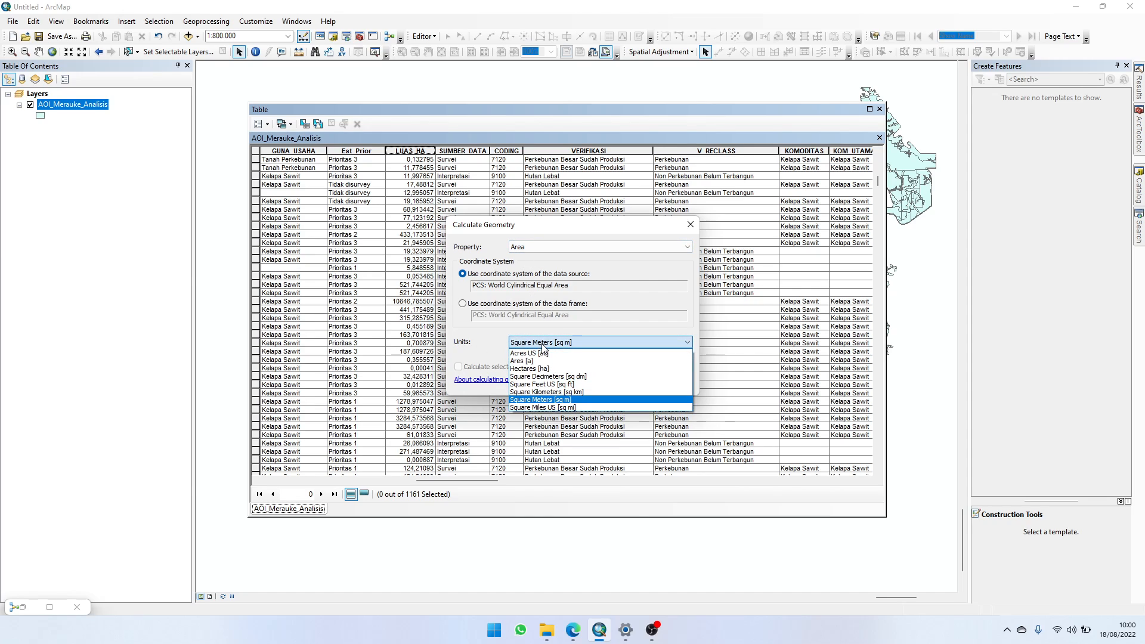
click(543, 369)
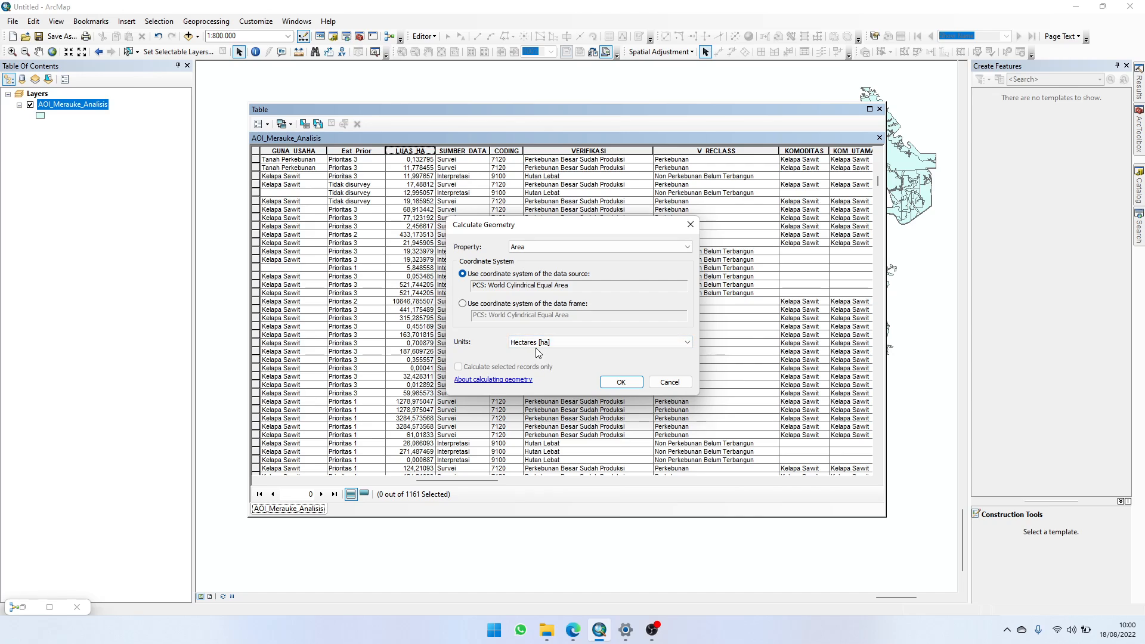
click(621, 383)
click(547, 335)
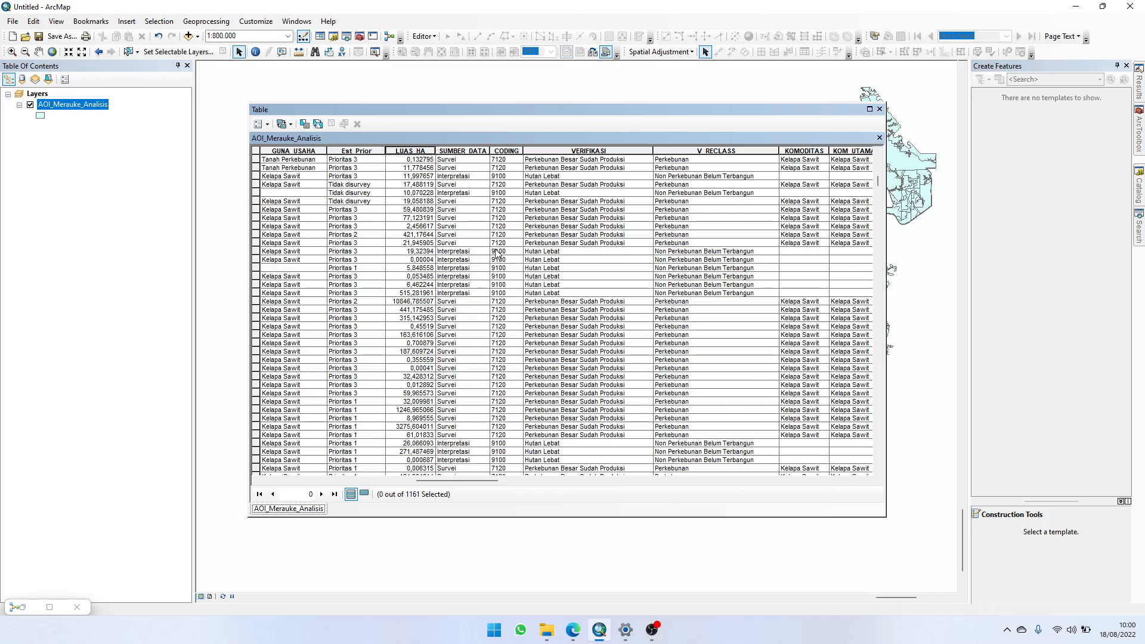
Step: Look through the records' LUAS_HA values and close the attribute table
scroll(416, 262, down, 15)
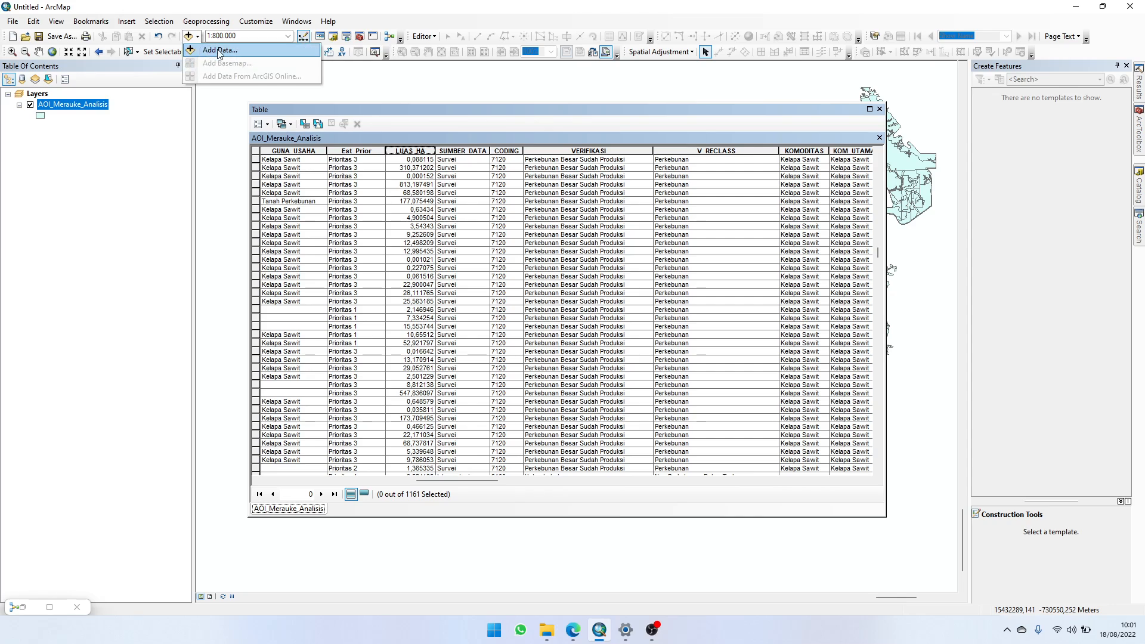
click(424, 37)
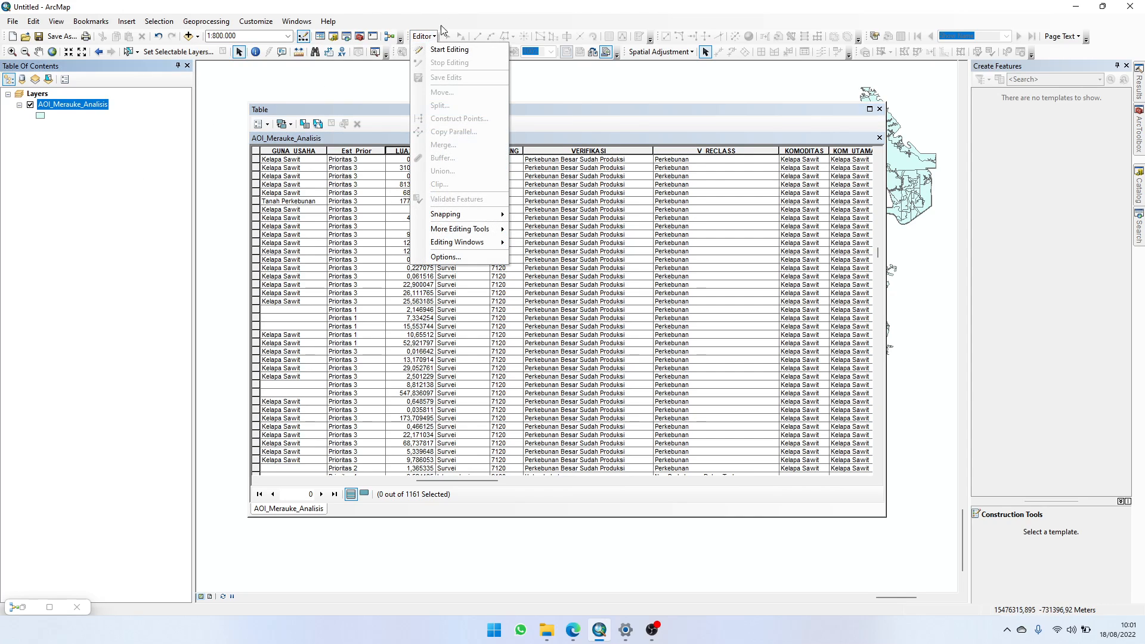
click(429, 37)
scroll(465, 281, up, 6)
scroll(462, 278, up, 6)
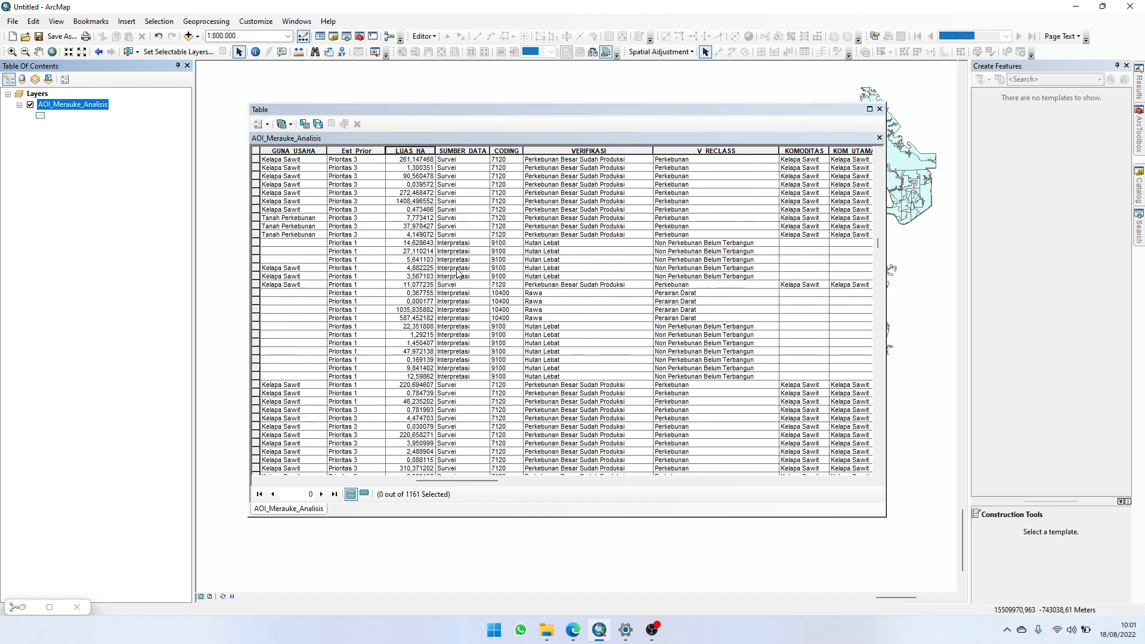
click(1139, 196)
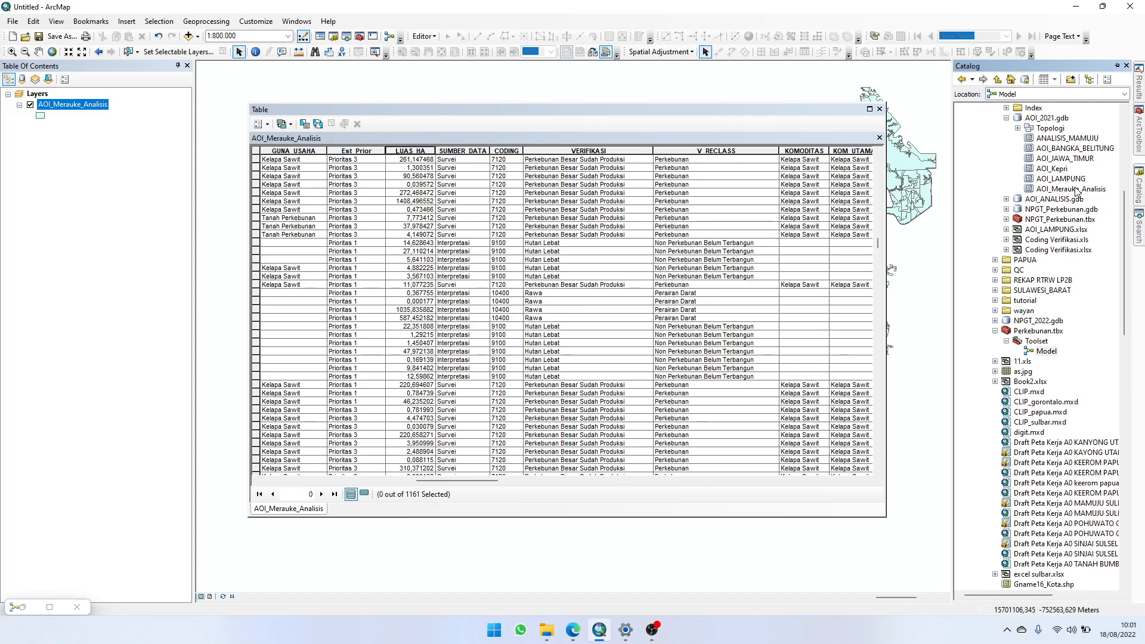
click(878, 109)
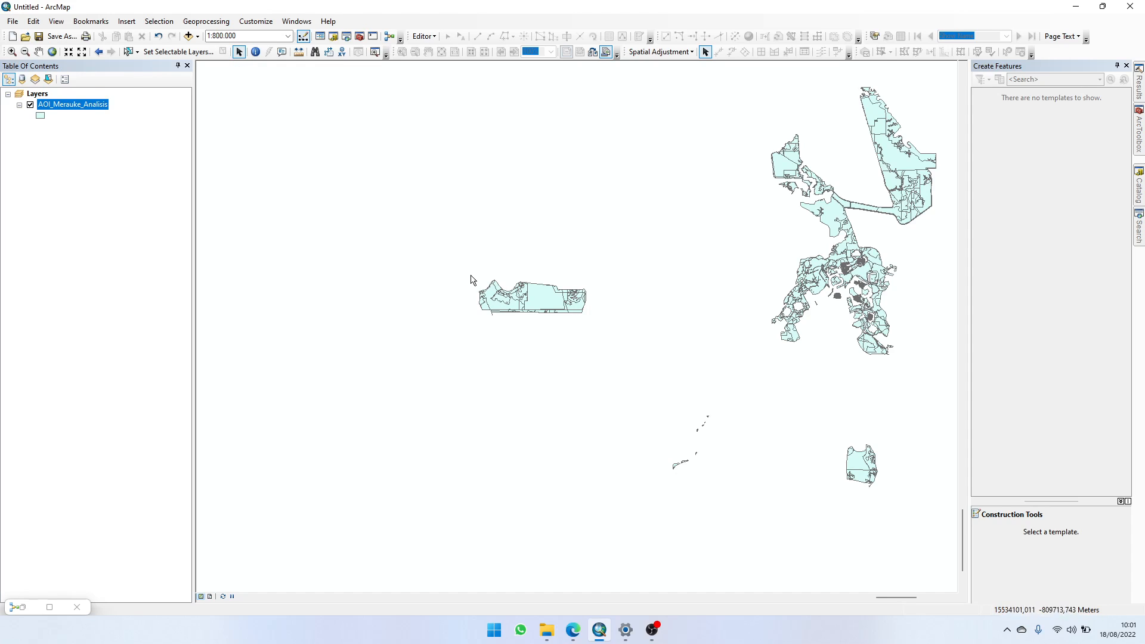
click(128, 52)
drag(707, 430, 630, 379)
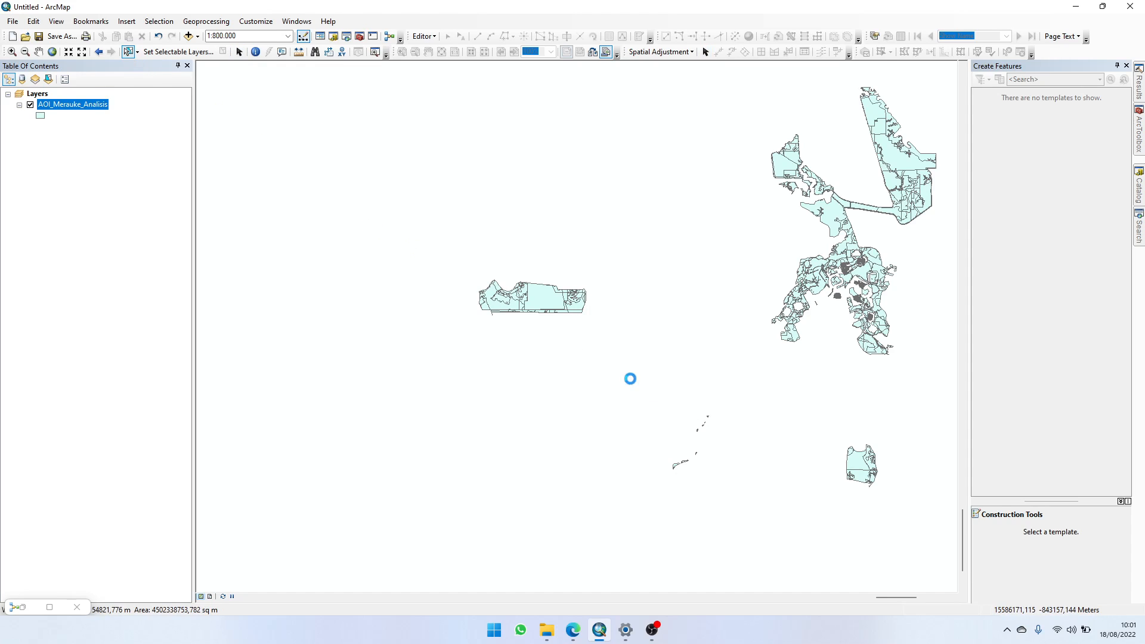
right_click(105, 114)
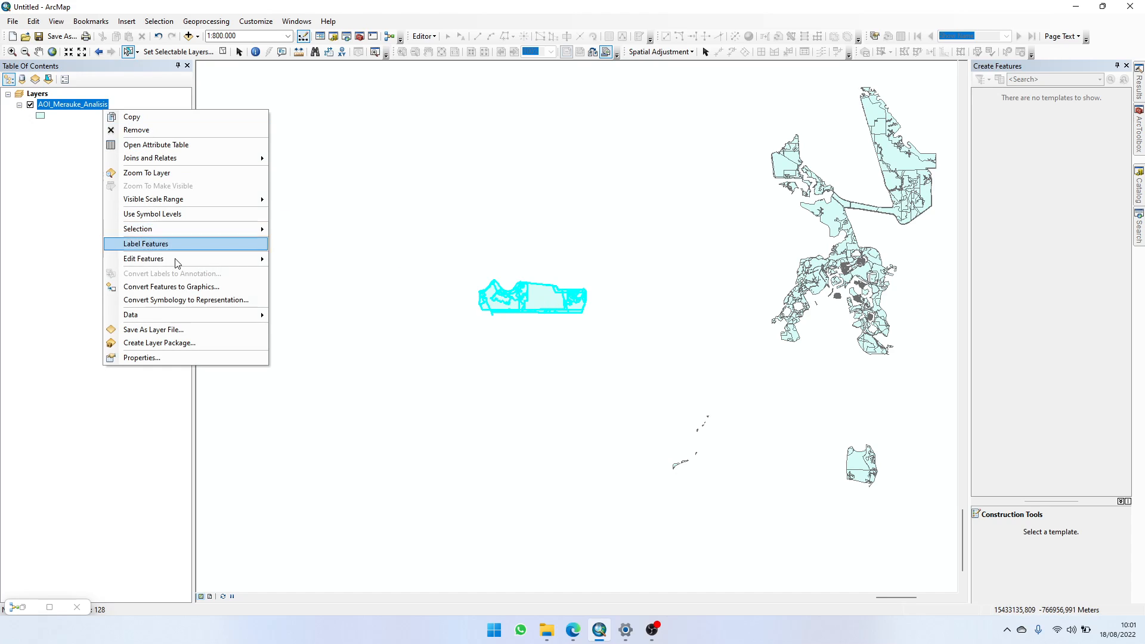
mouse_move(208, 260)
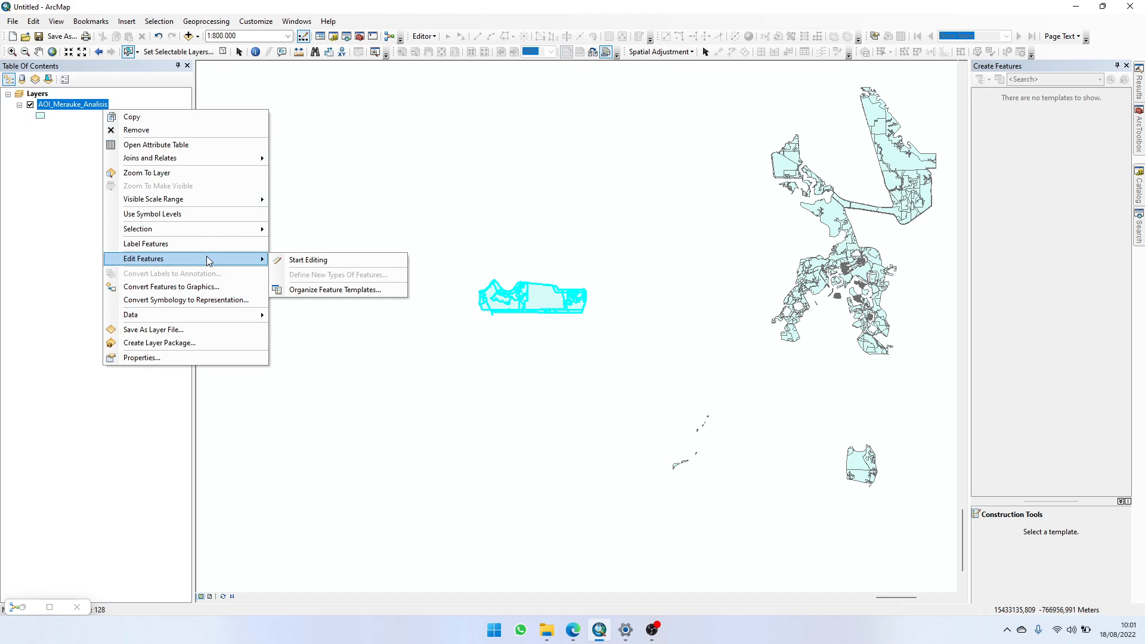
click(311, 264)
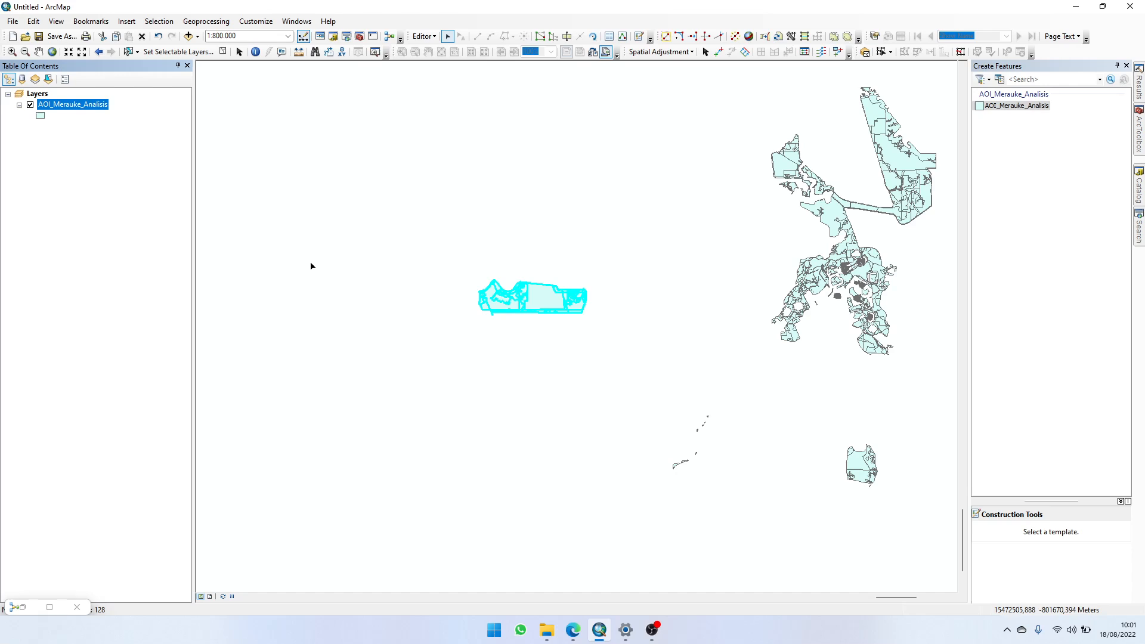
right_click(66, 109)
mouse_move(147, 256)
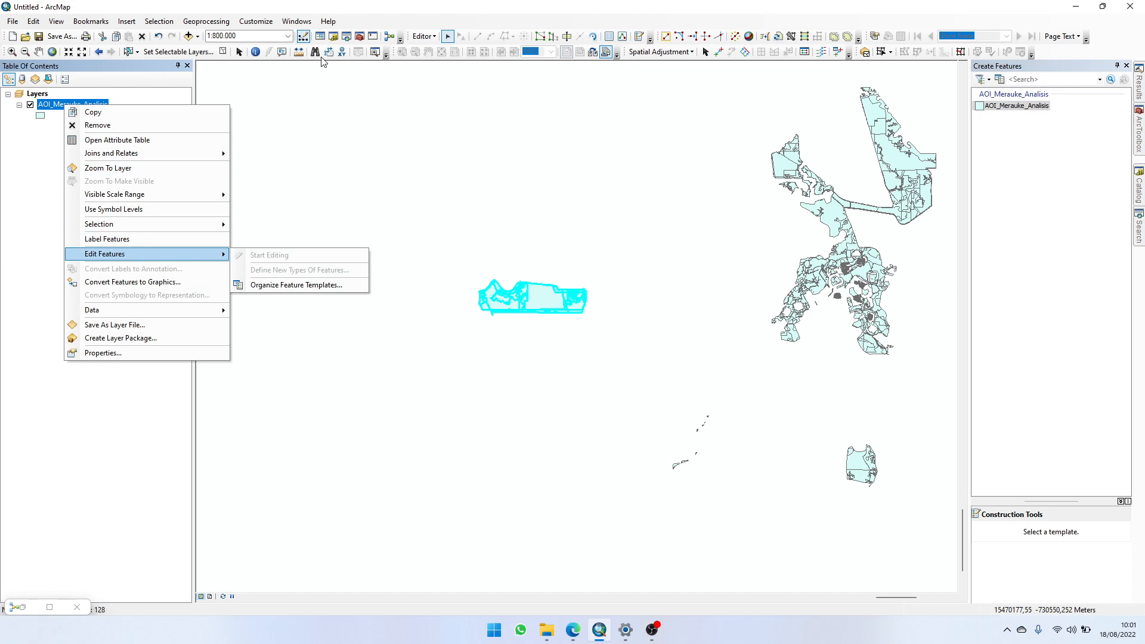
click(424, 37)
click(446, 64)
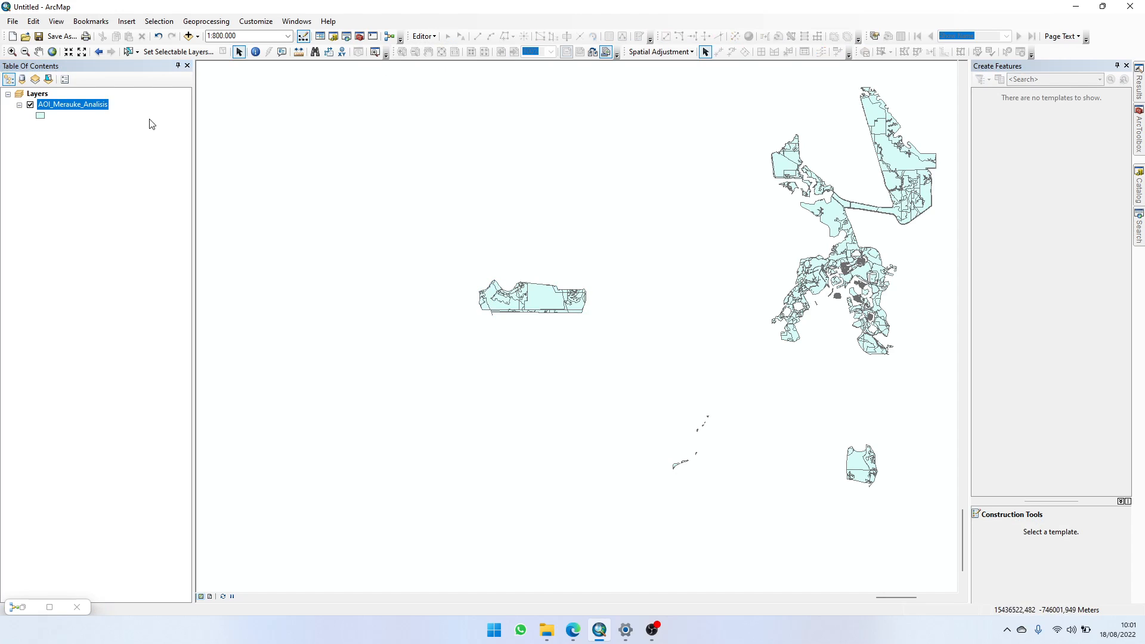
Step: Export all features of AOI_Merauke_Analisis in the layer's source coordinate system, overwriting AOI_MERAUKE_ANALISIS.shp in the analisis folder, and add the result to the map
click(127, 52)
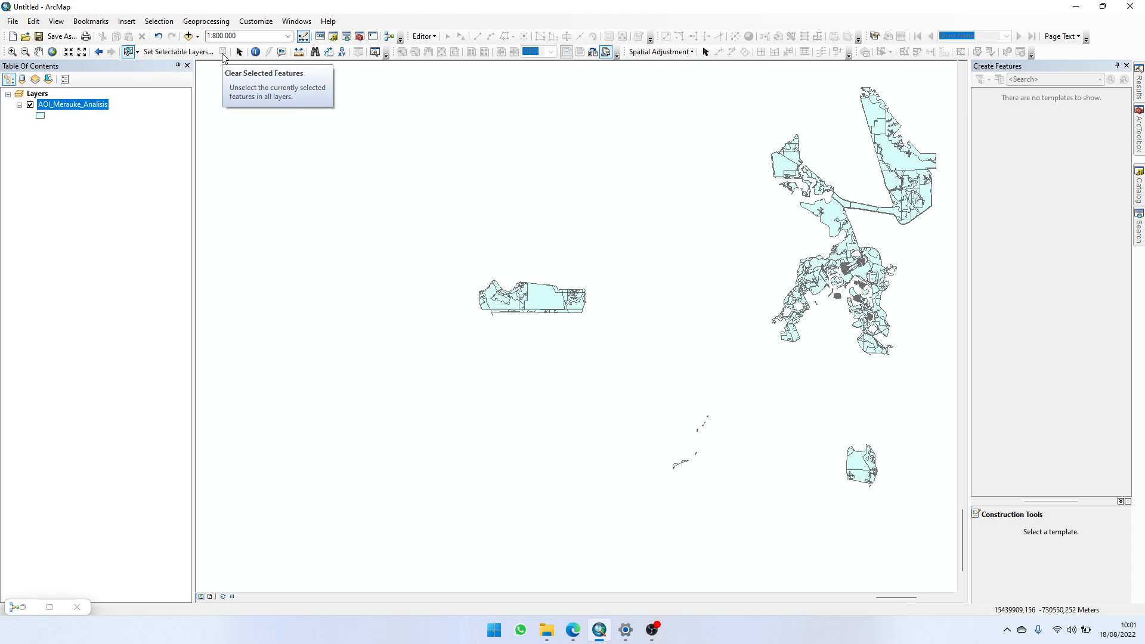
right_click(86, 110)
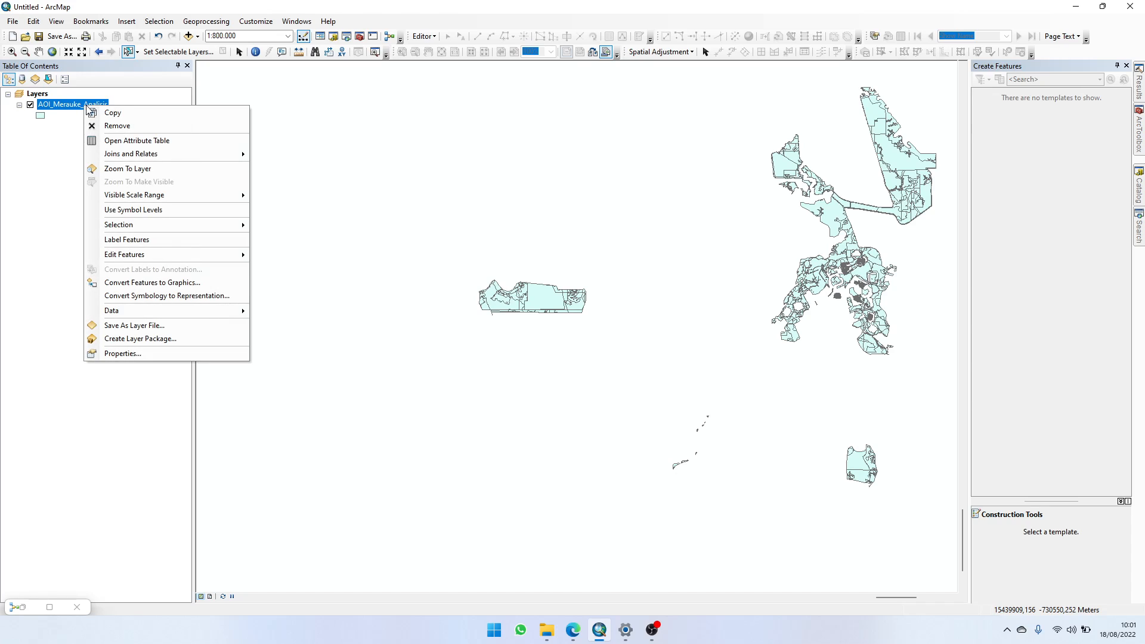
mouse_move(145, 309)
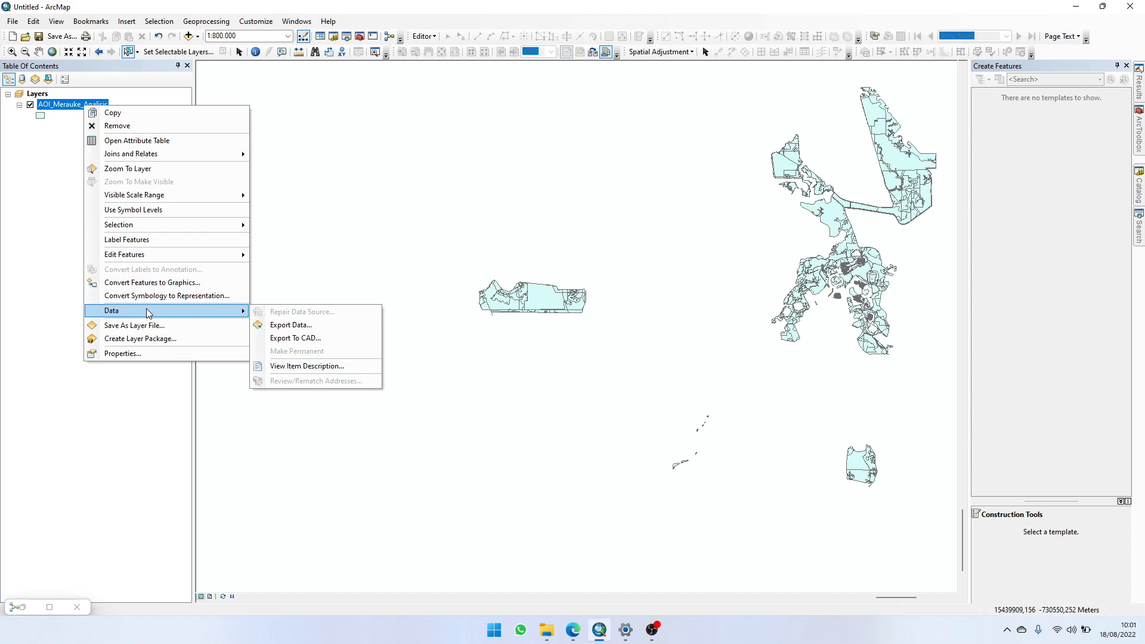
click(300, 325)
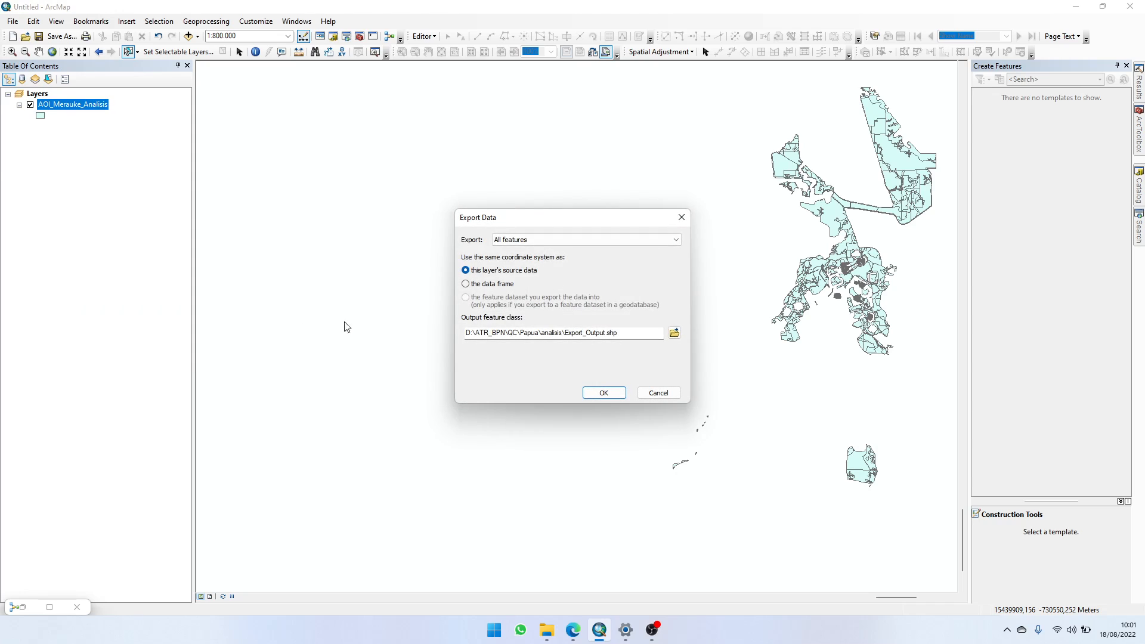
click(588, 237)
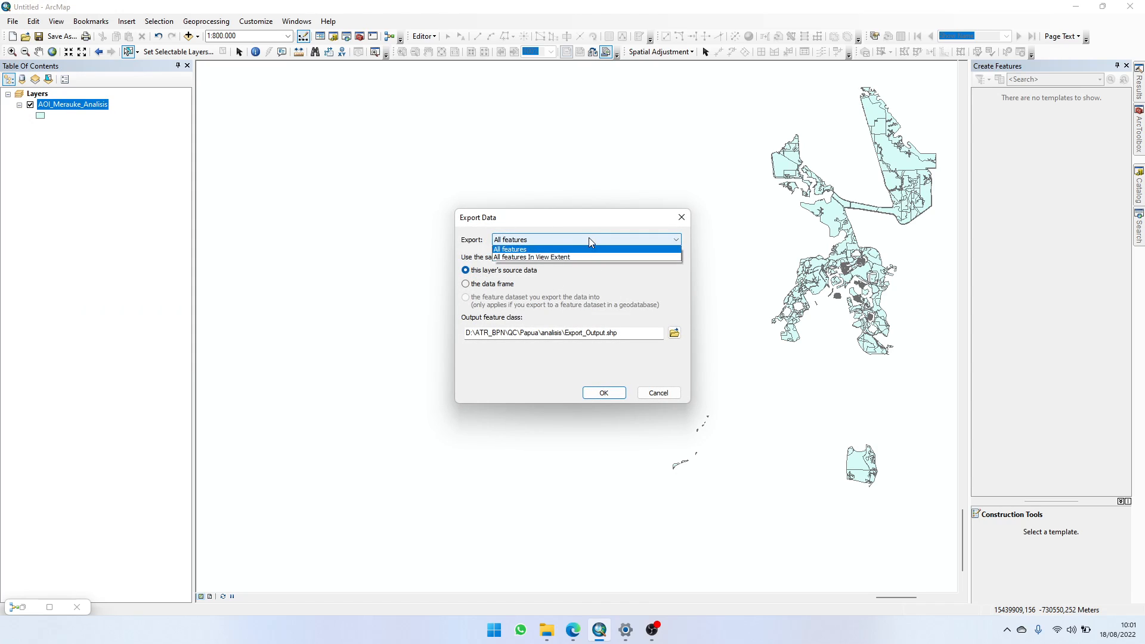
click(530, 251)
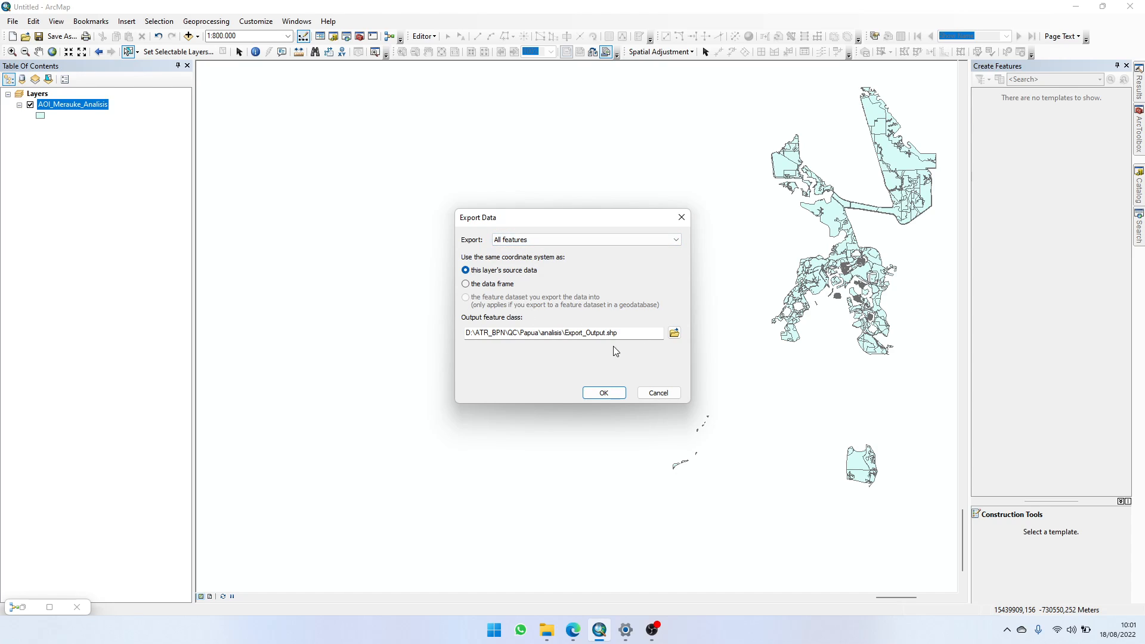
click(674, 334)
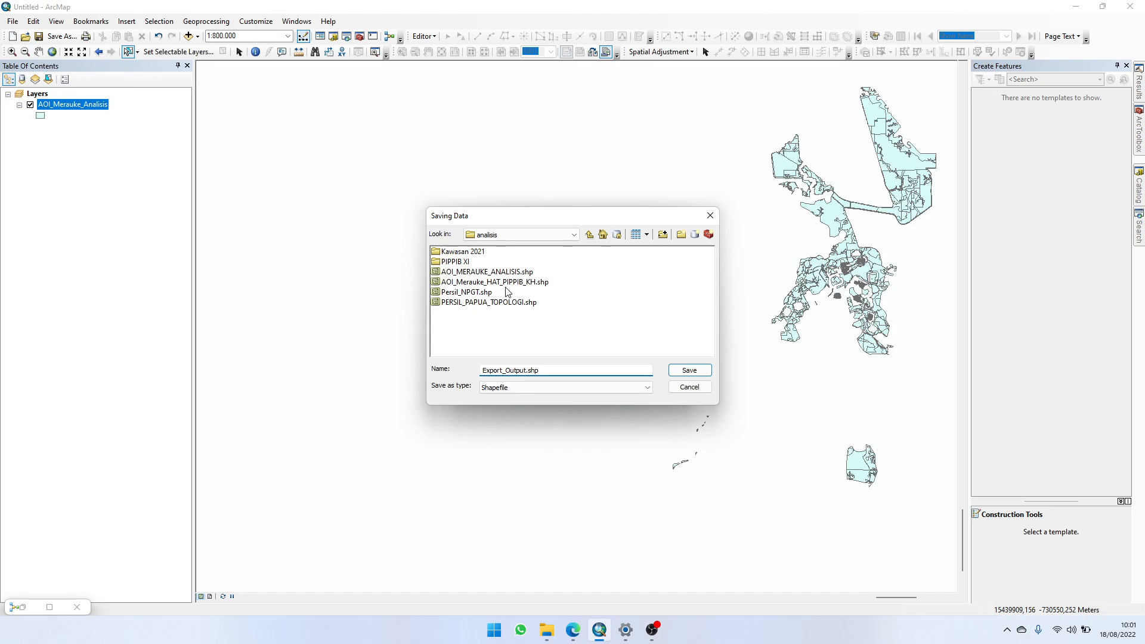
click(509, 273)
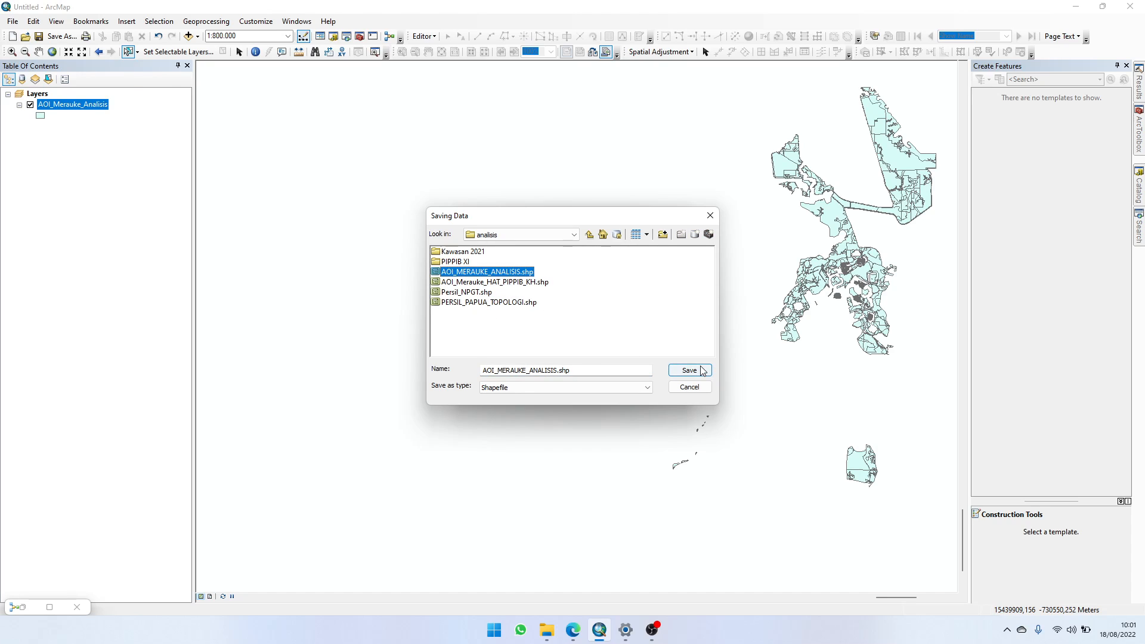
click(689, 370)
click(621, 357)
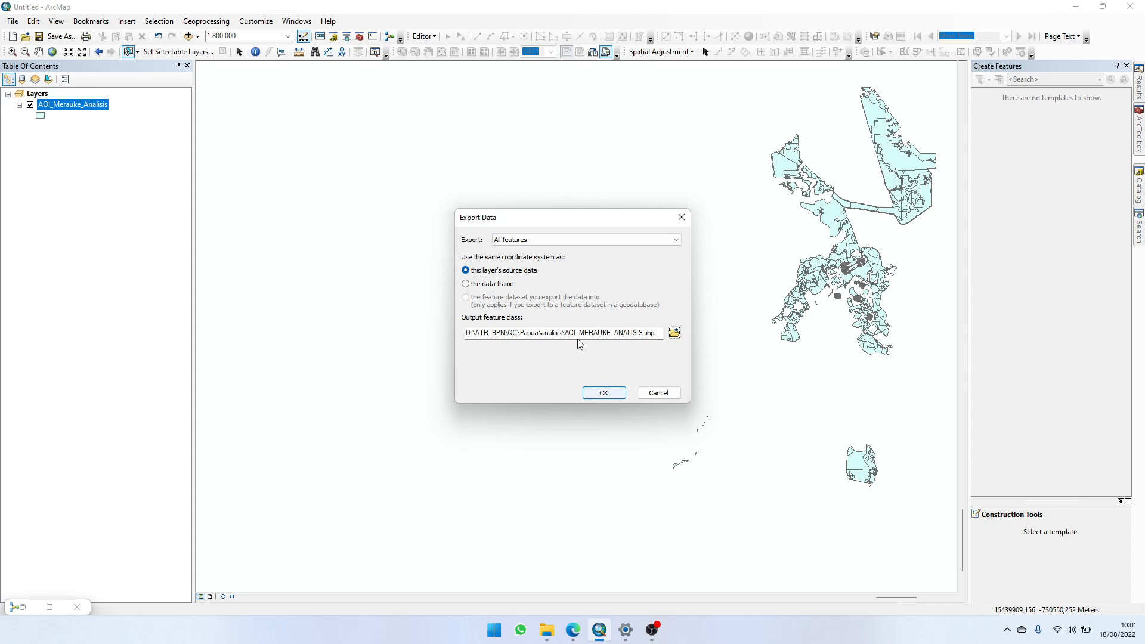
click(603, 393)
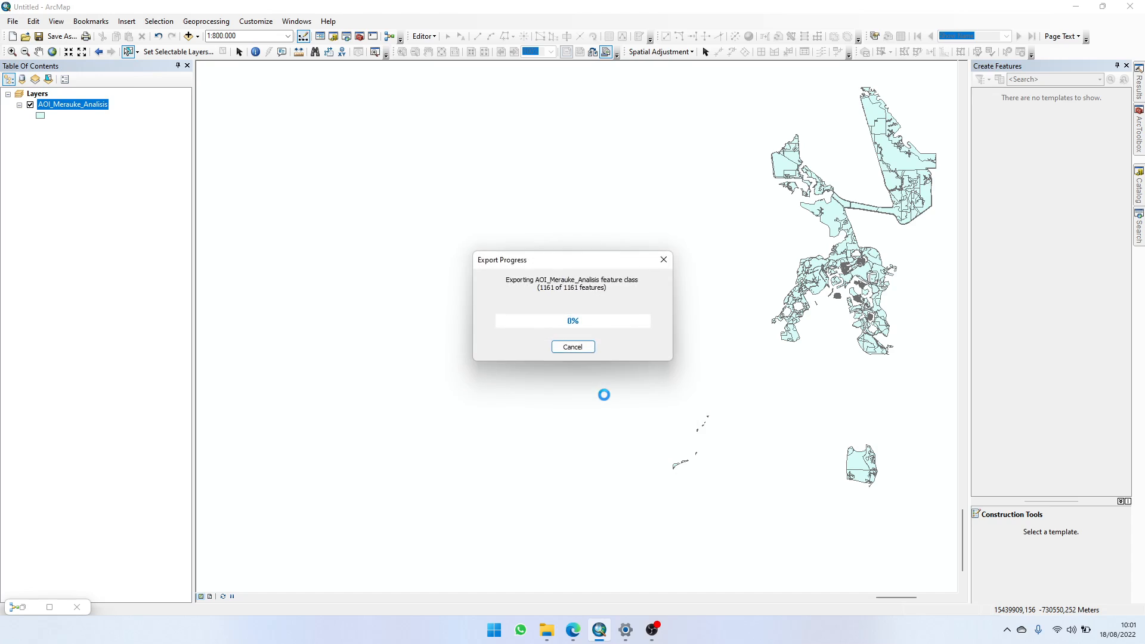
click(612, 356)
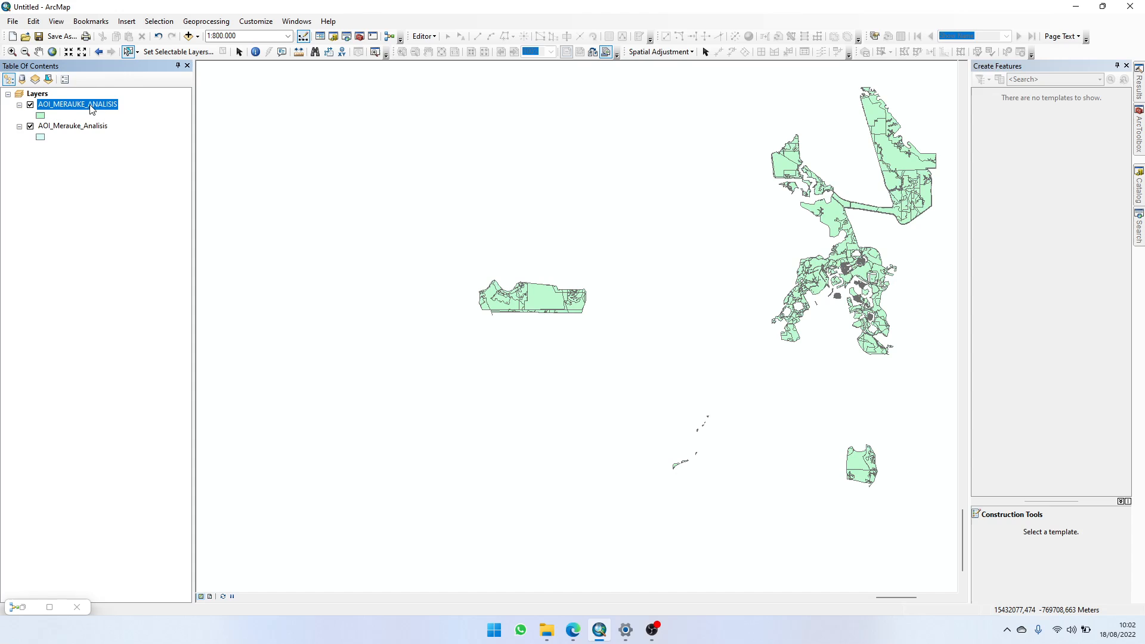
Step: Hide the original AOI_Merauke_Analisis layer, then check the attribute table of the exported AOI_MERAUKE_ANALISIS layer and close it
click(31, 126)
right_click(55, 112)
click(77, 133)
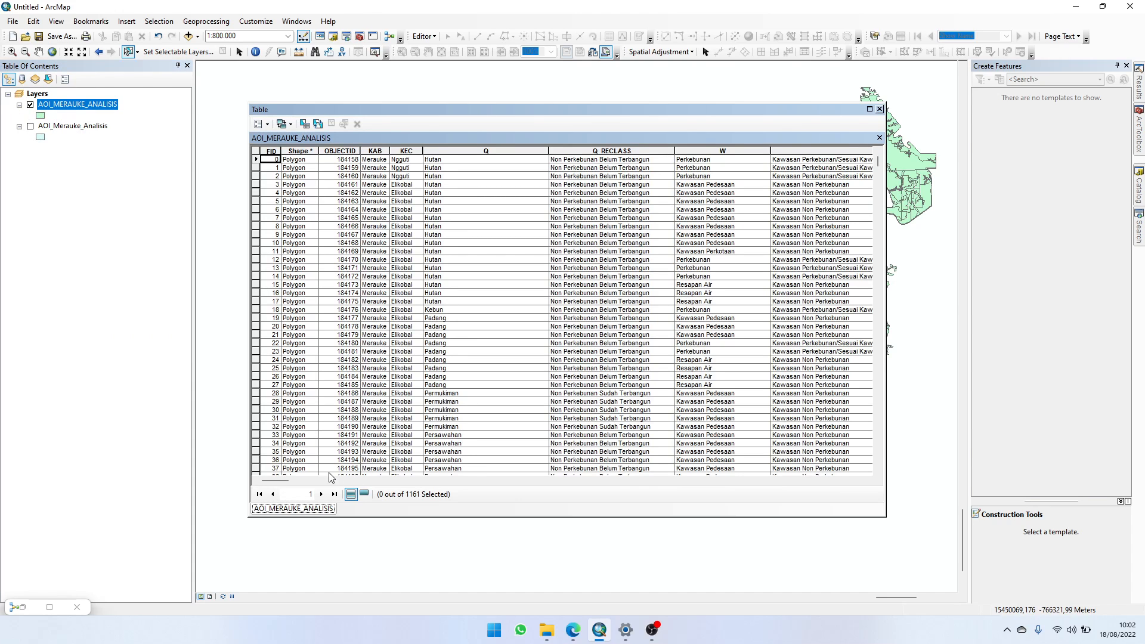
click(880, 110)
Step: Switch to File Explorer and open the folder D:\ATR_BPN\QC\Papua\analisis
click(547, 629)
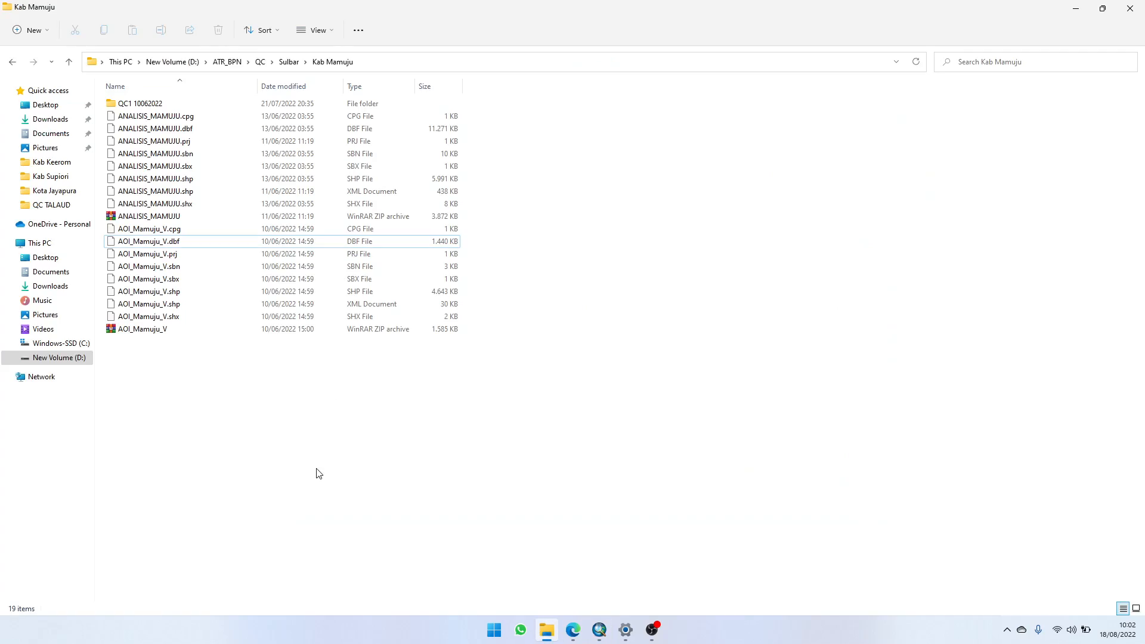
click(260, 62)
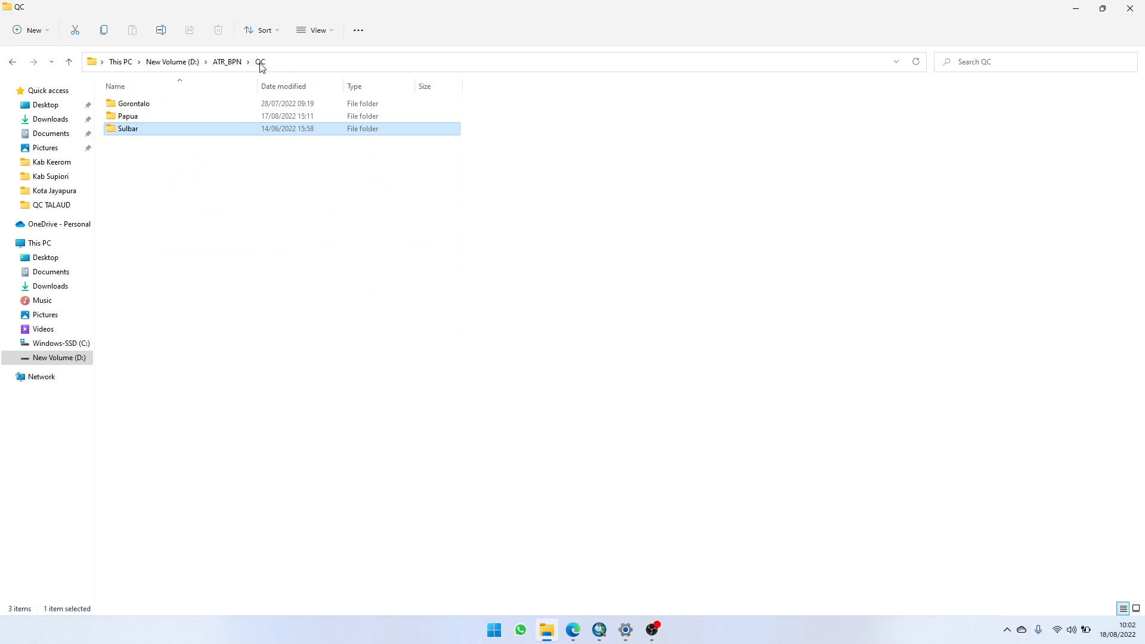
double_click(197, 116)
double_click(178, 103)
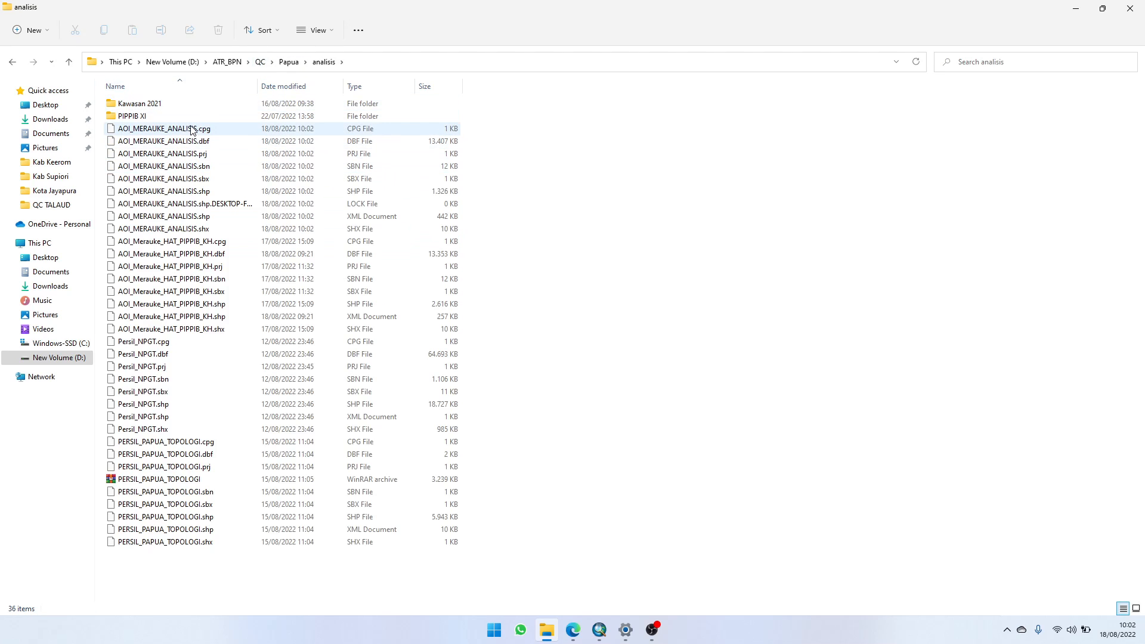
Step: Try to compress all AOI_MERAUKE_ANALISIS files, including the LOCK file, into a ZIP archive
click(215, 131)
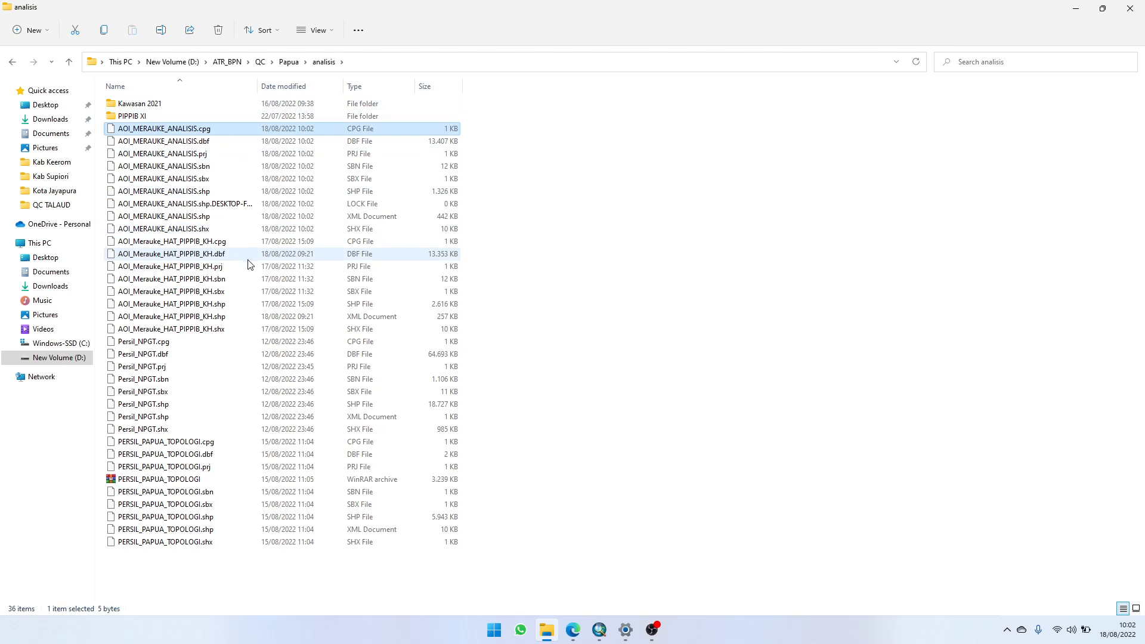
key(Caps_Lock)
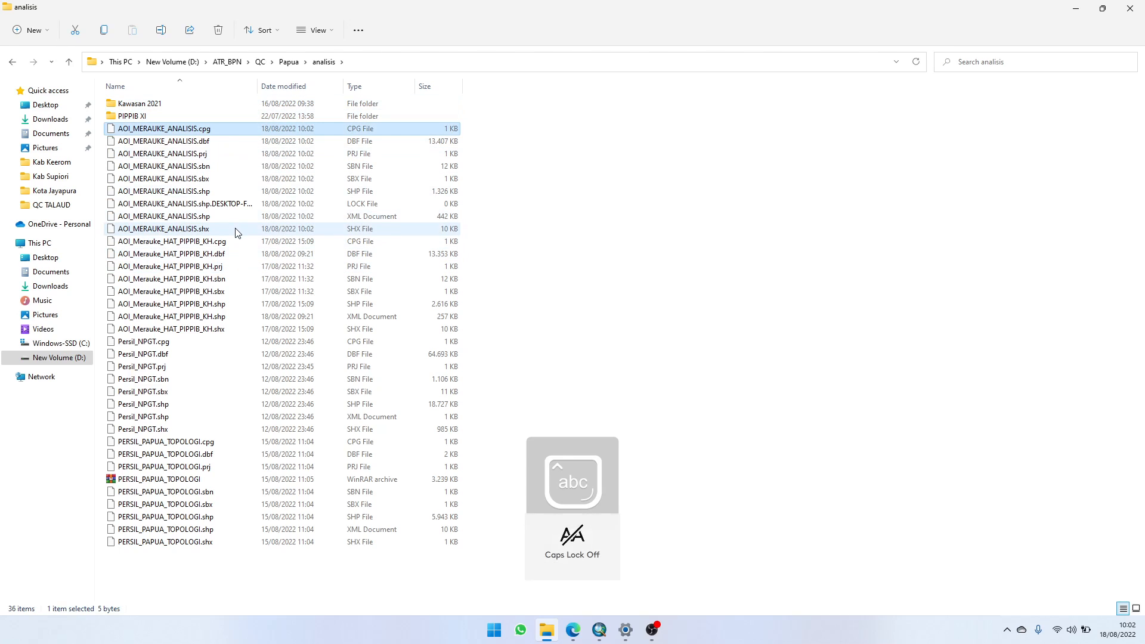
key(Caps_Lock)
shift+click(236, 232)
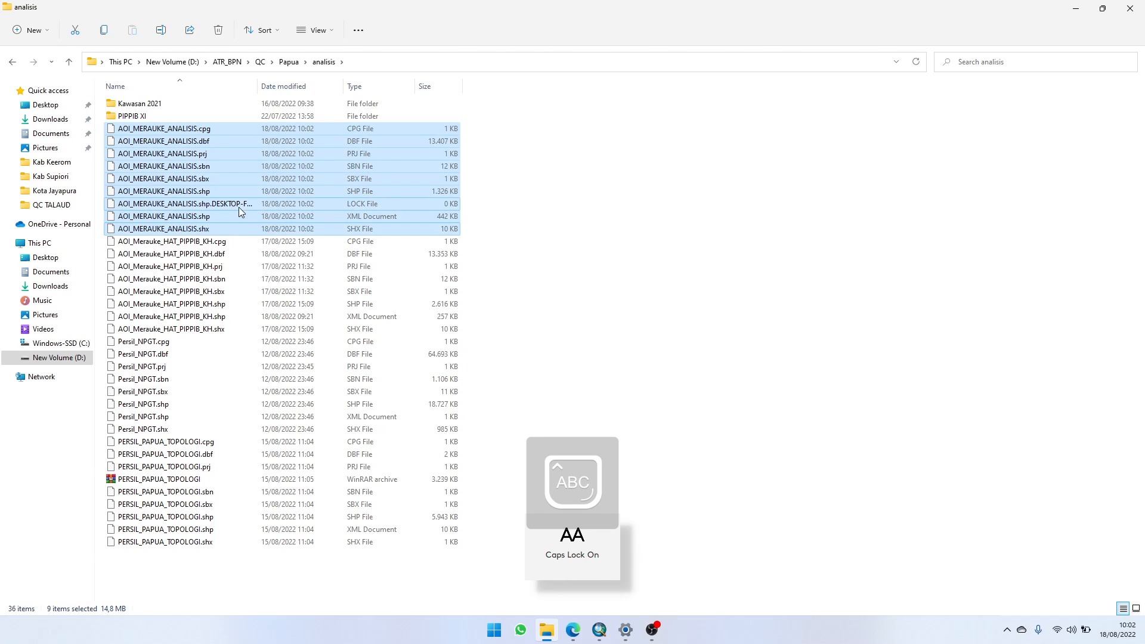
right_click(242, 184)
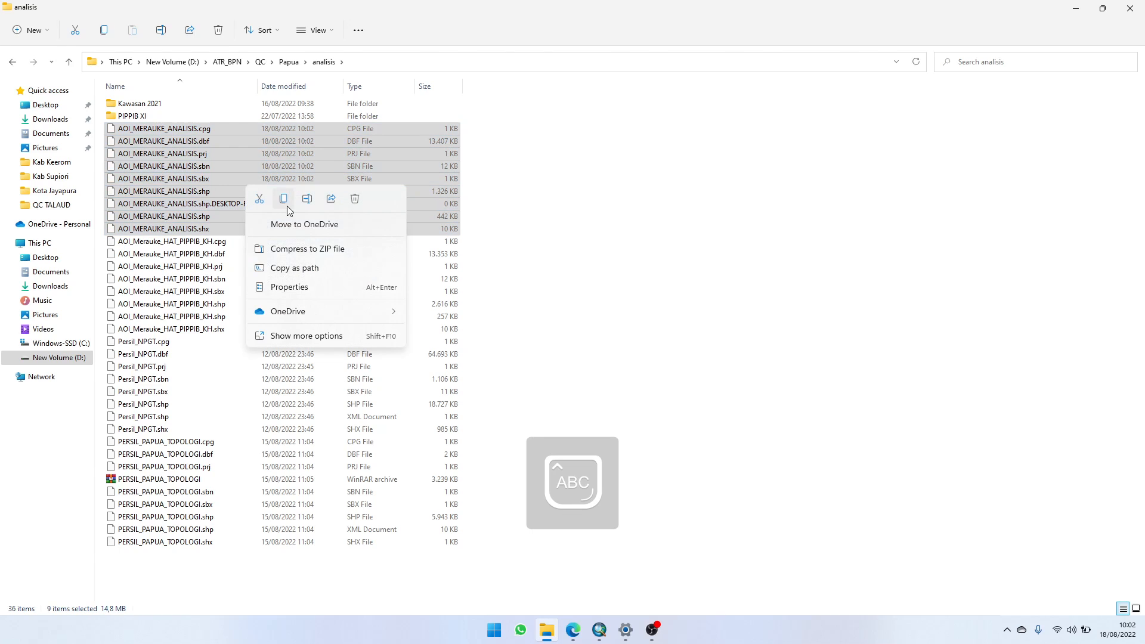
click(336, 258)
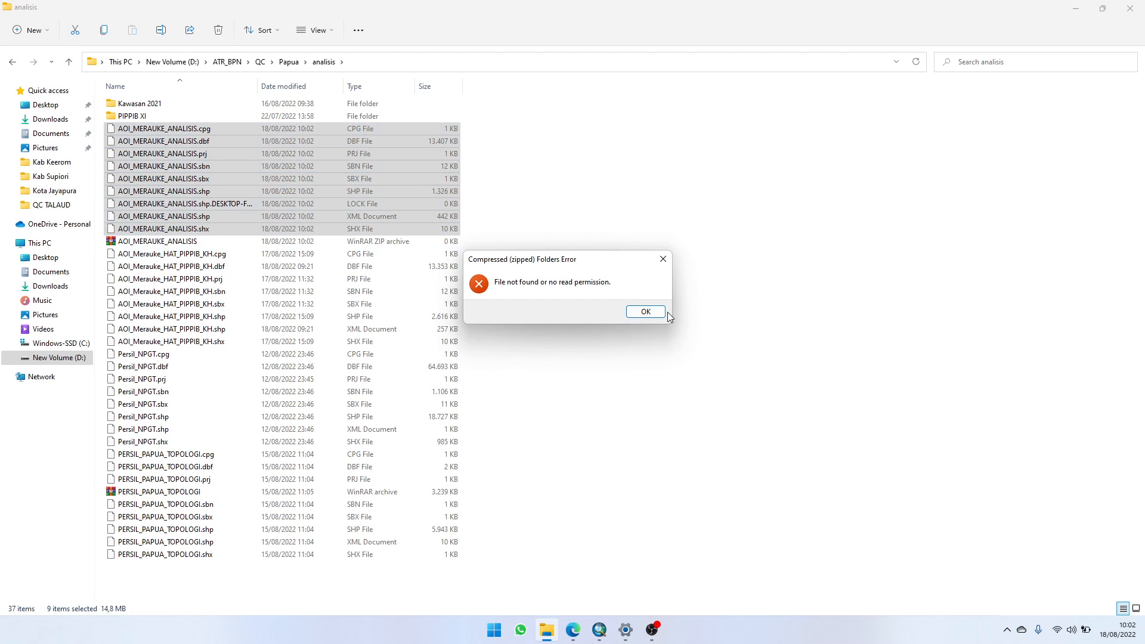
click(656, 313)
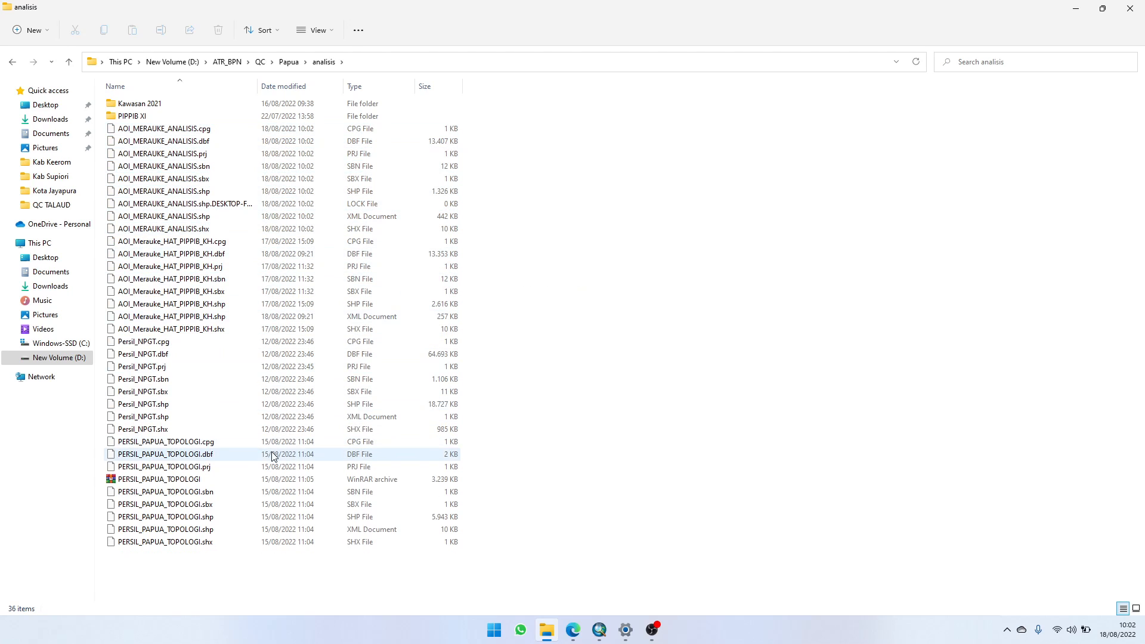
Step: Compress the AOI_MERAUKE_ANALISIS files, leaving out the LOCK file, into a ZIP archive and select the archive
click(221, 129)
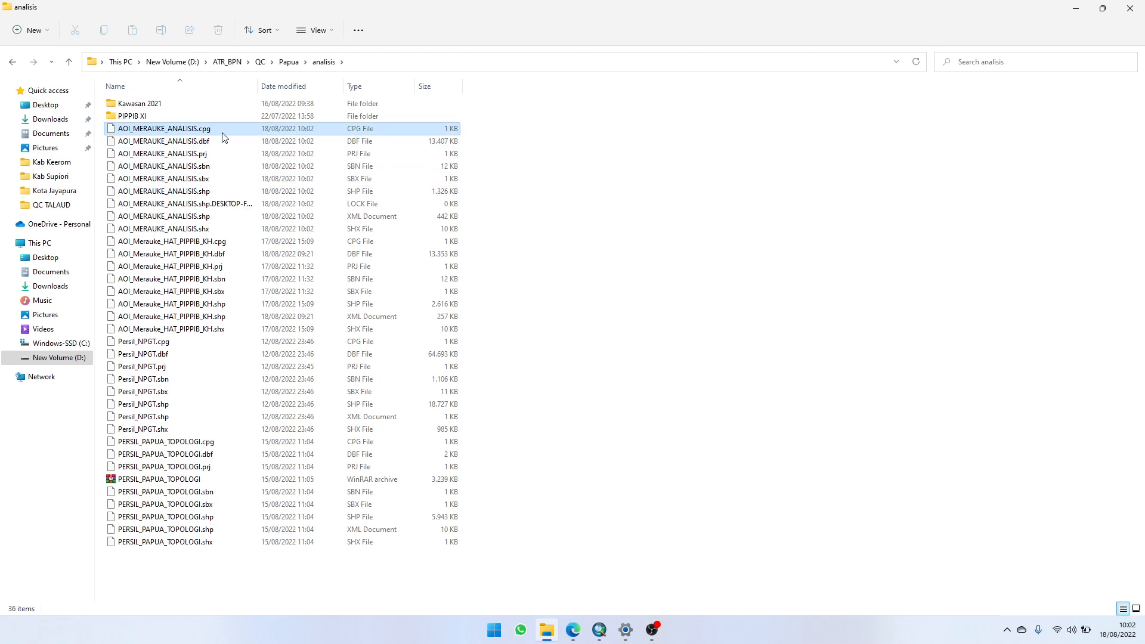
shift+click(224, 232)
ctrl+click(237, 203)
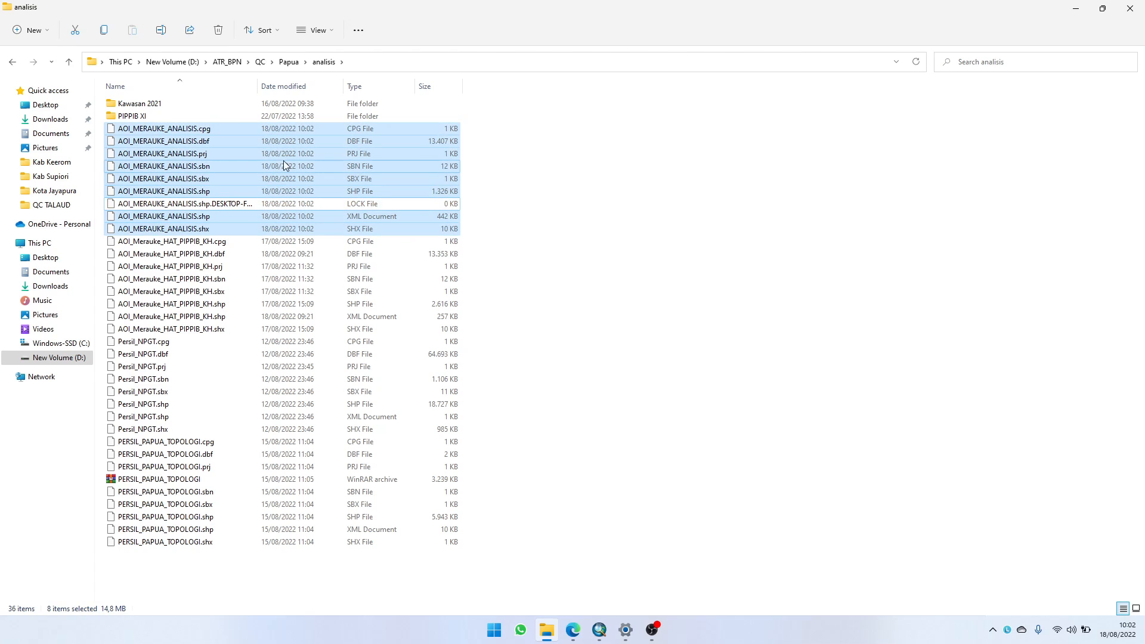
right_click(355, 167)
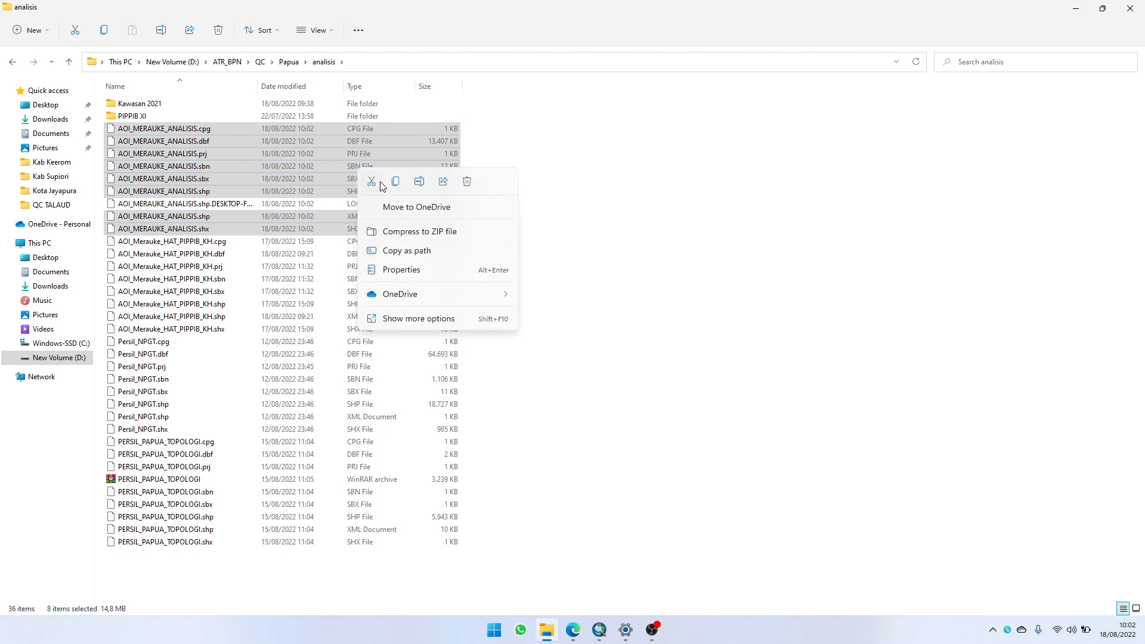
click(424, 232)
click(493, 230)
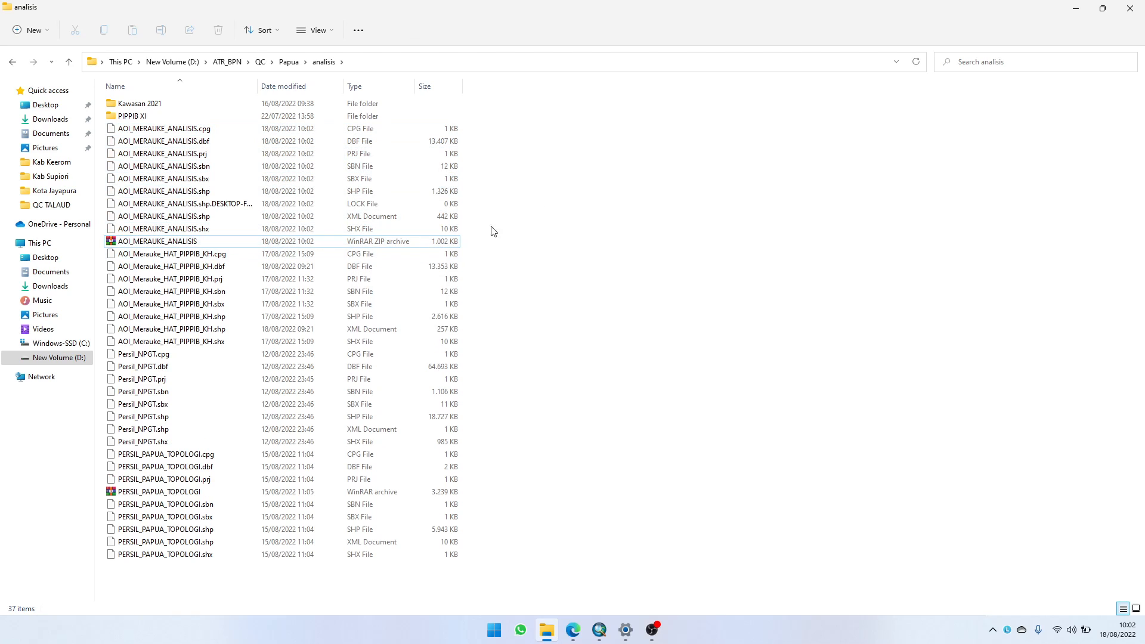
click(295, 244)
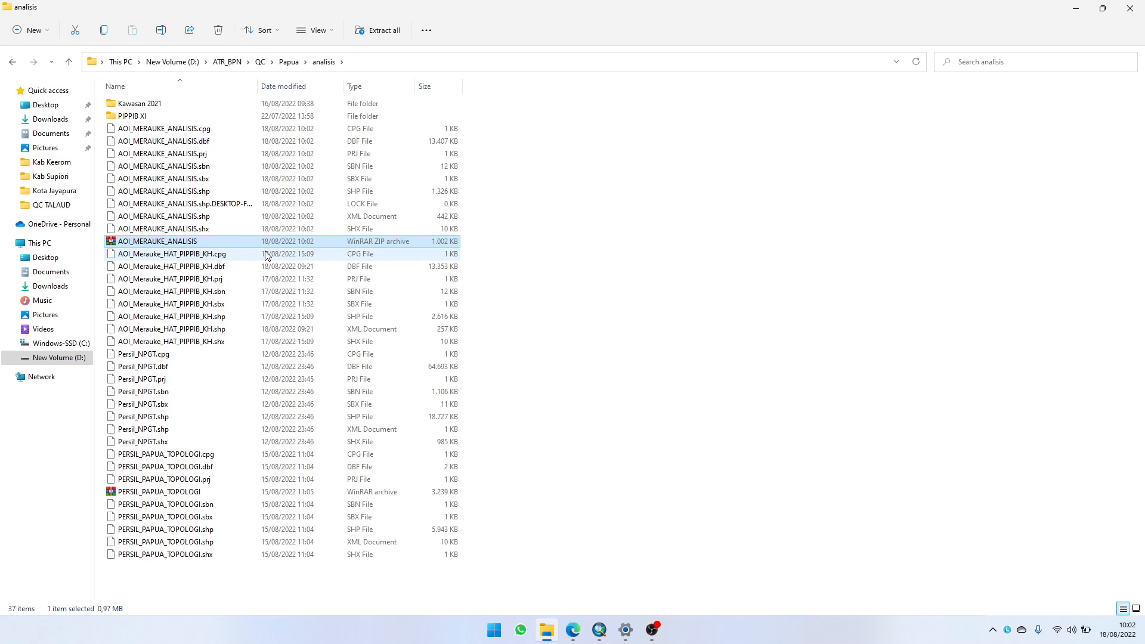
click(651, 629)
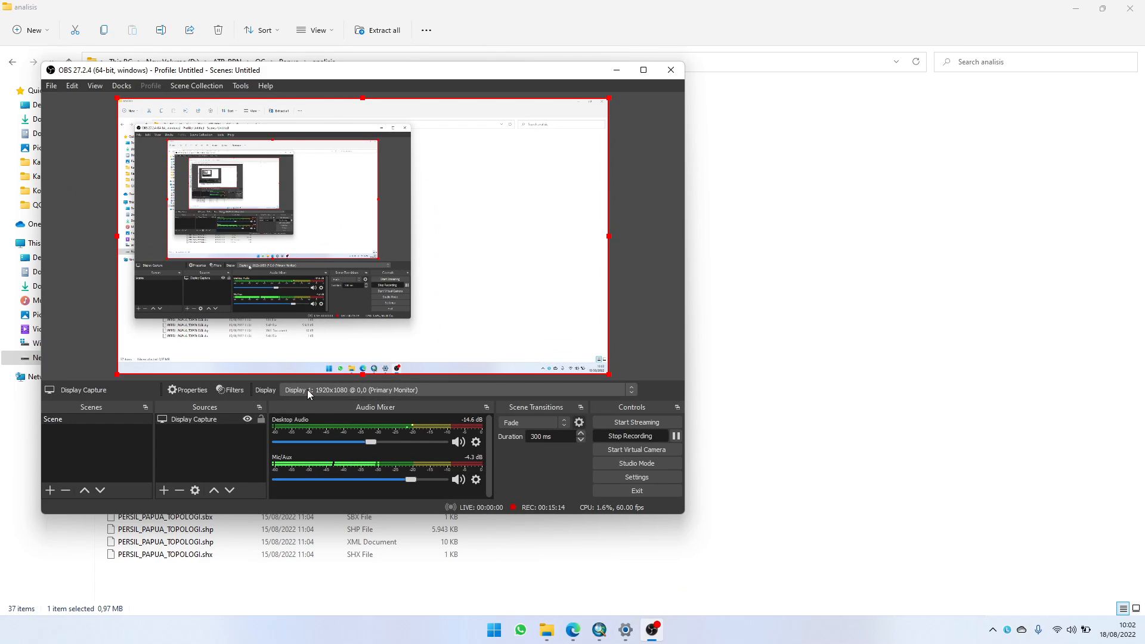